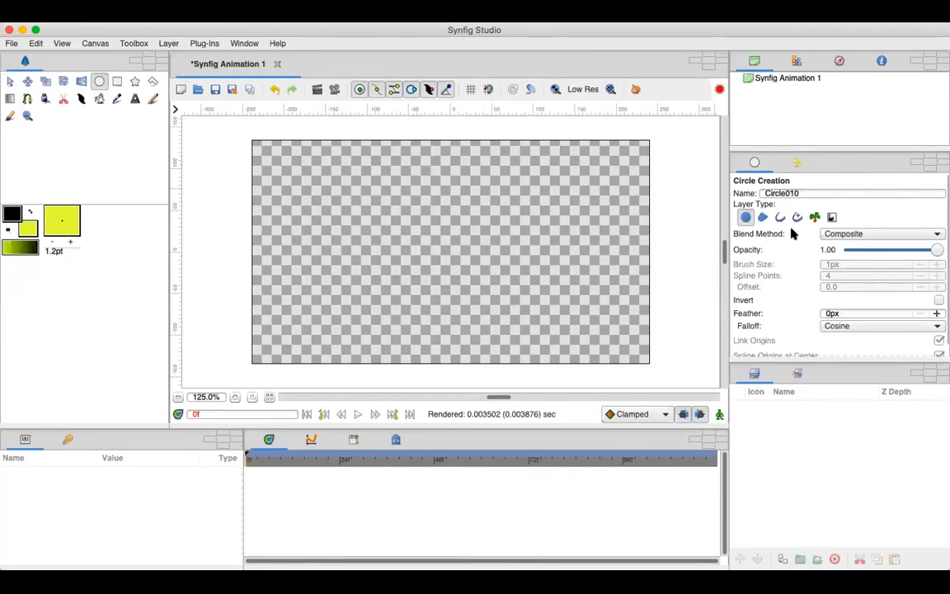
Draw a yellow circle about 42 px in radius near the canvas's upper-left corner and a wide green rectangle below it
drag(312, 189, 348, 210)
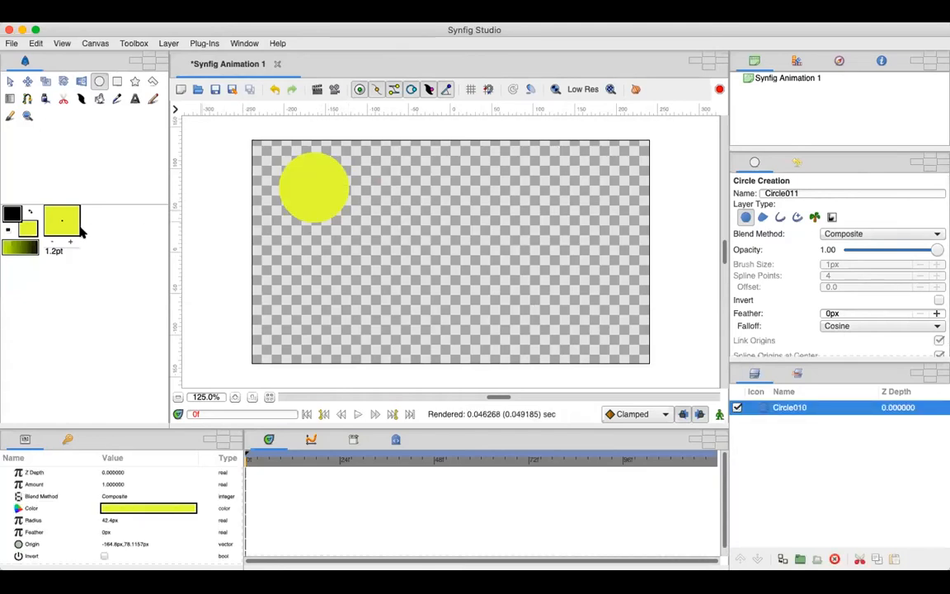
click(30, 230)
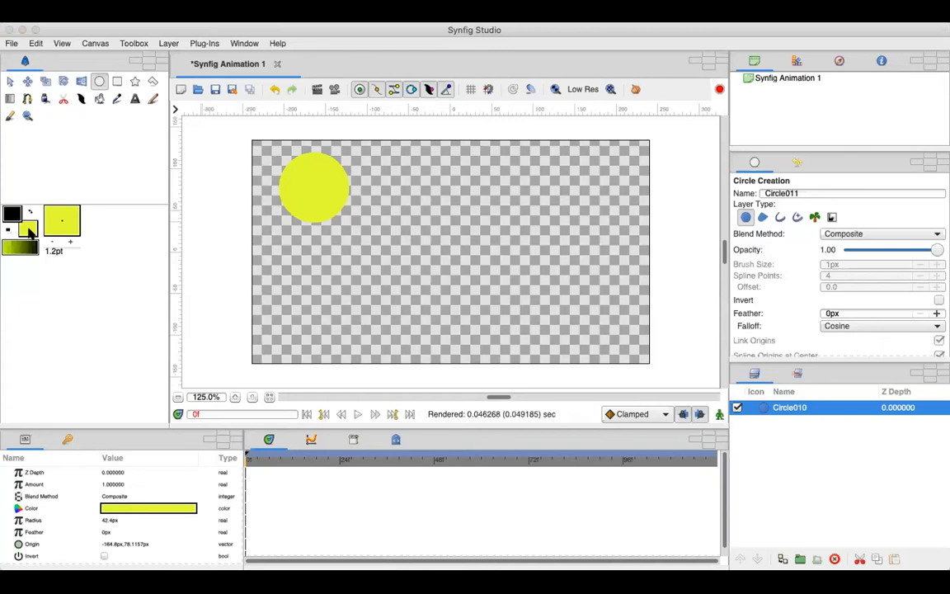
click(326, 232)
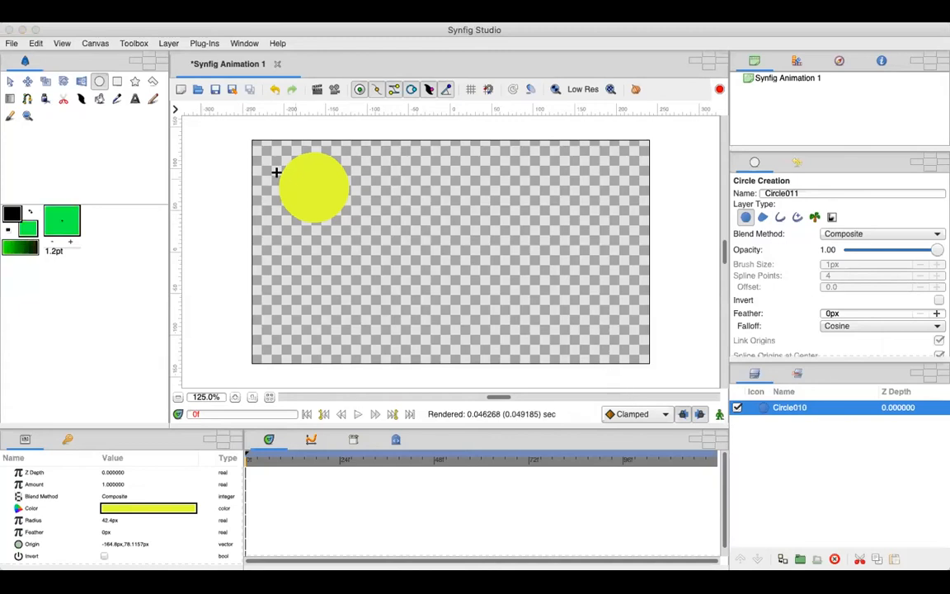
click(117, 81)
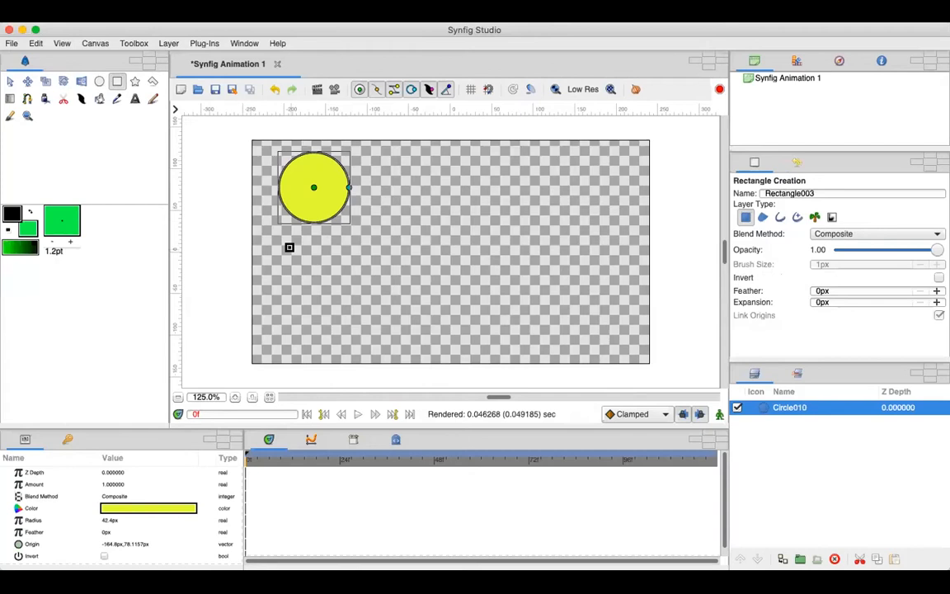
drag(271, 238, 430, 324)
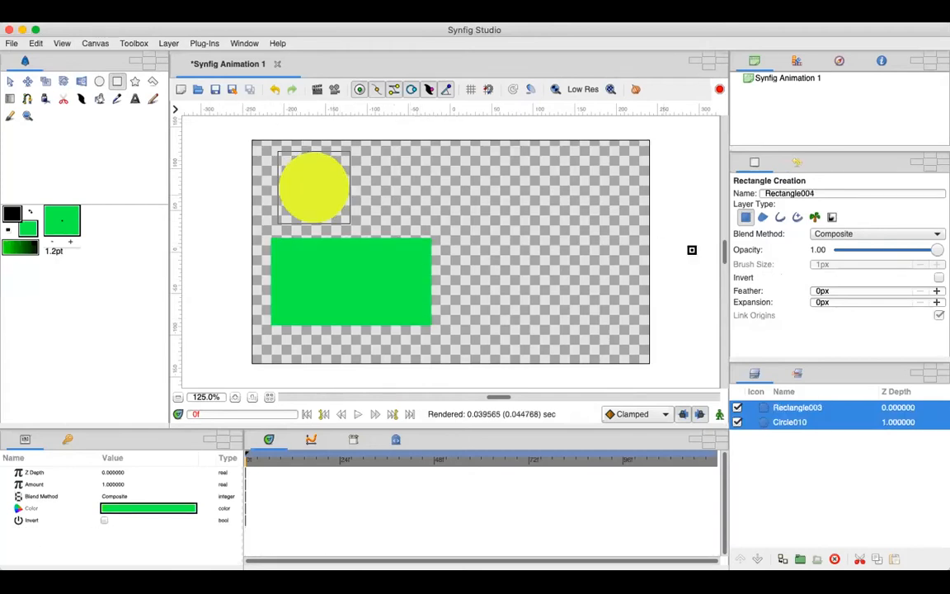
Draw a green star with 2 points and a 0.50 radius ratio in the empty right half of the canvas
click(135, 83)
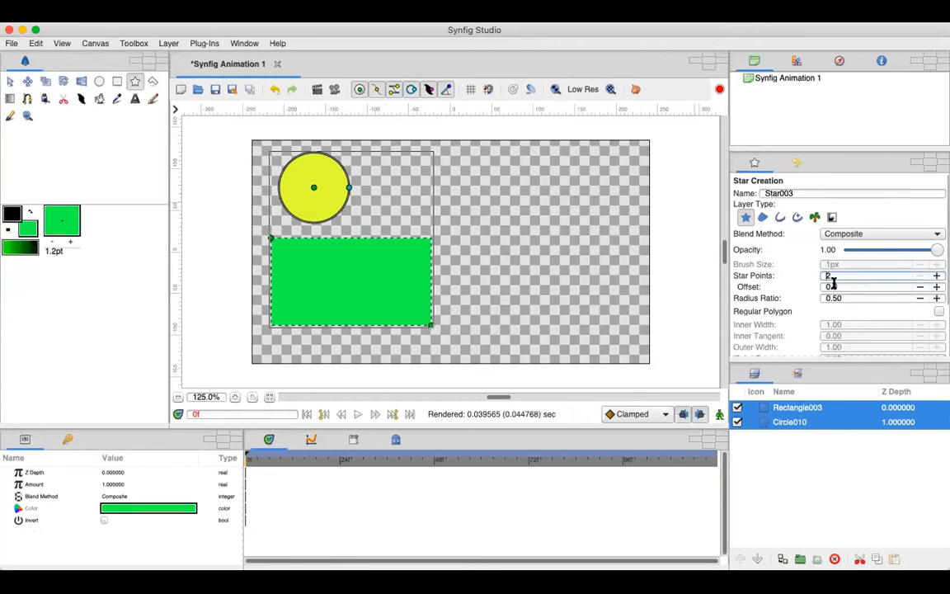
double_click(839, 275)
click(835, 276)
drag(515, 208, 562, 262)
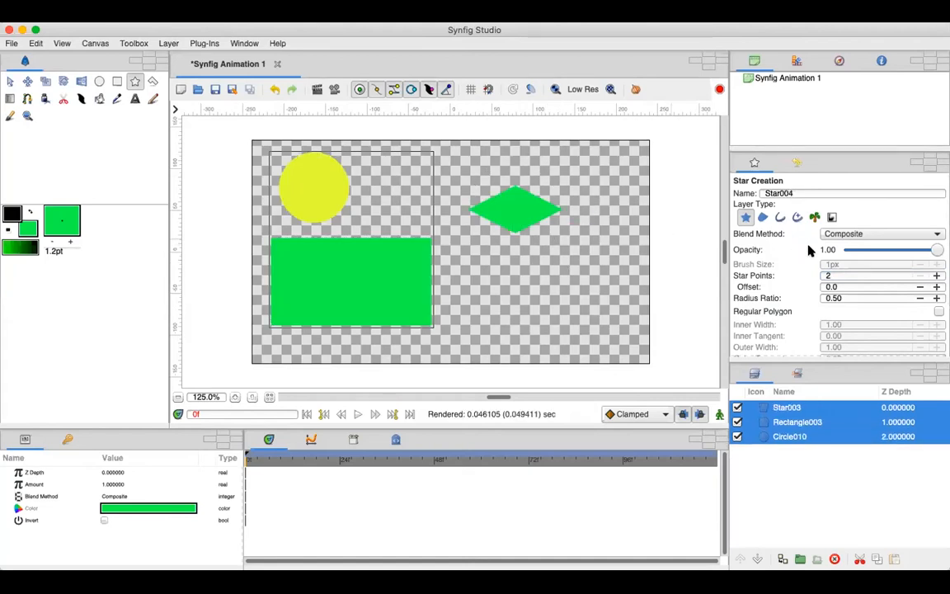
Draw a green star with 5 points just below the two-pointed star
double_click(826, 275)
text(4)
drag(512, 253, 565, 292)
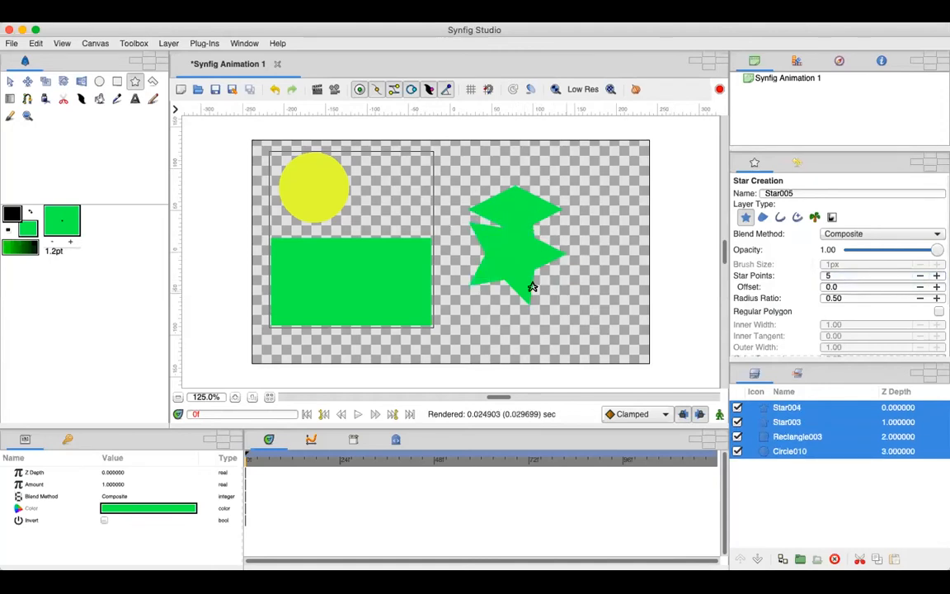
Separate the two stars by moving the two-pointed one to the far right and the five-pointed one beside the circle
click(10, 83)
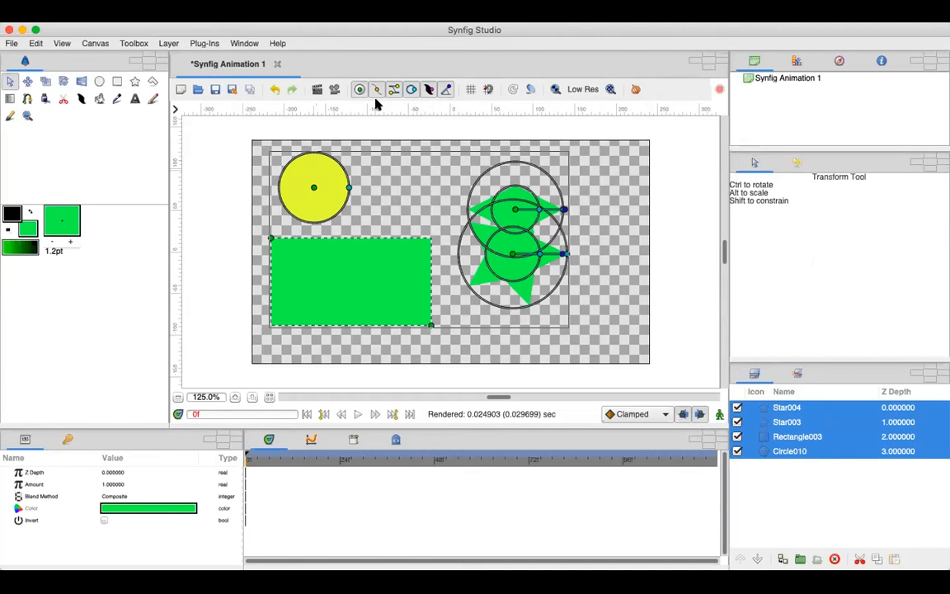
drag(515, 211, 588, 188)
drag(513, 254, 430, 185)
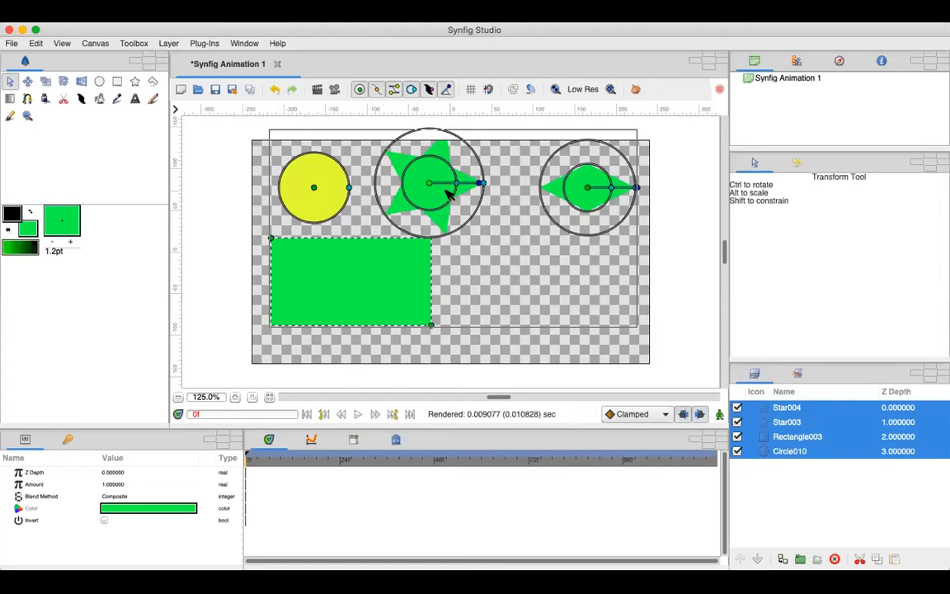
drag(429, 183, 456, 185)
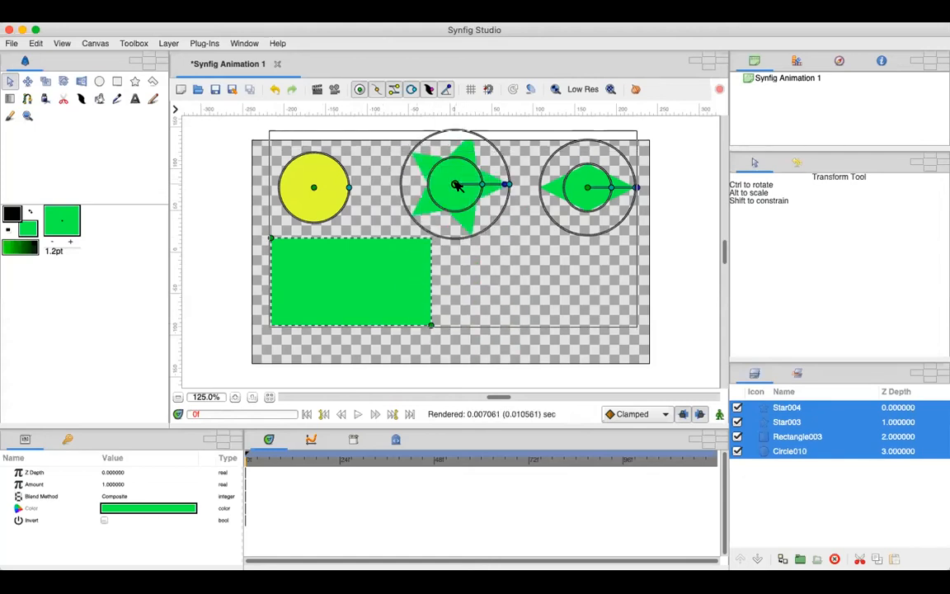
Delete the two-pointed star
click(579, 188)
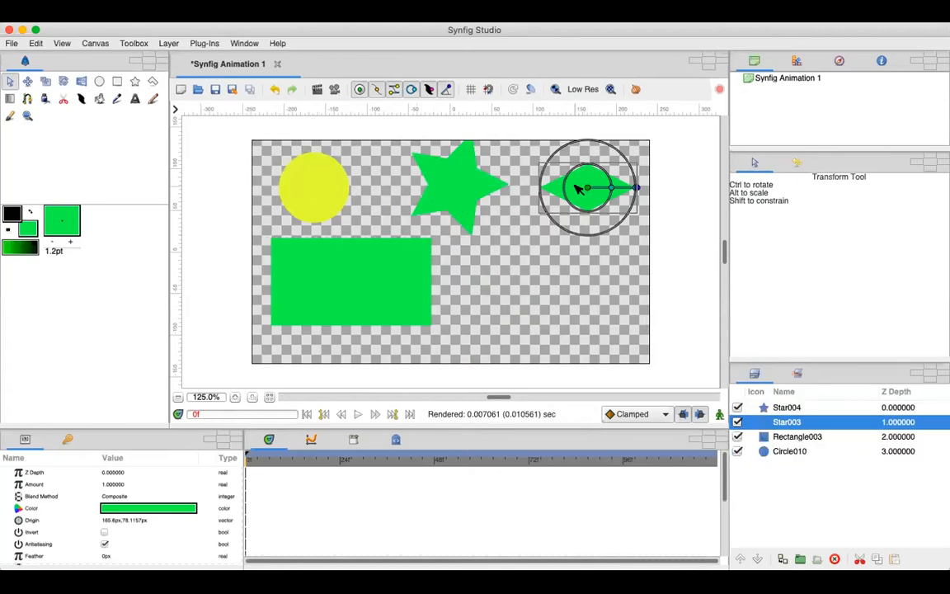
click(834, 558)
Move the five-pointed star down and to the right and slim its arms to an inner radius of about 21 px
click(452, 182)
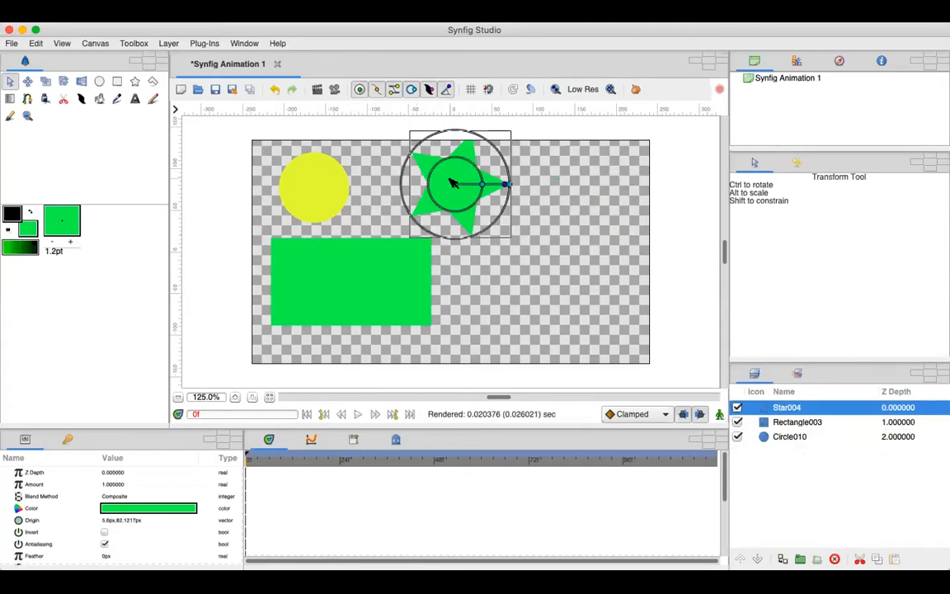
drag(456, 186, 543, 229)
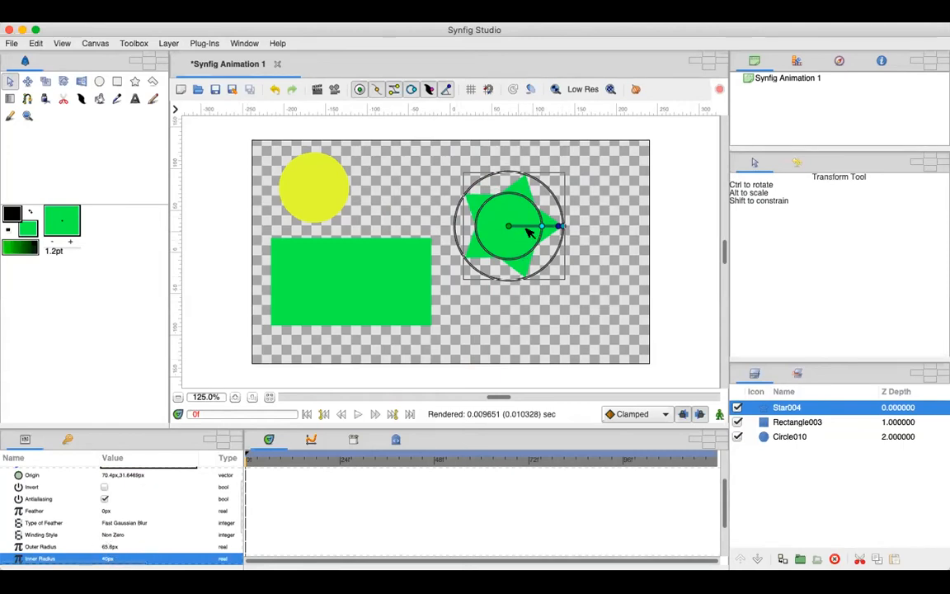
drag(542, 224, 550, 227)
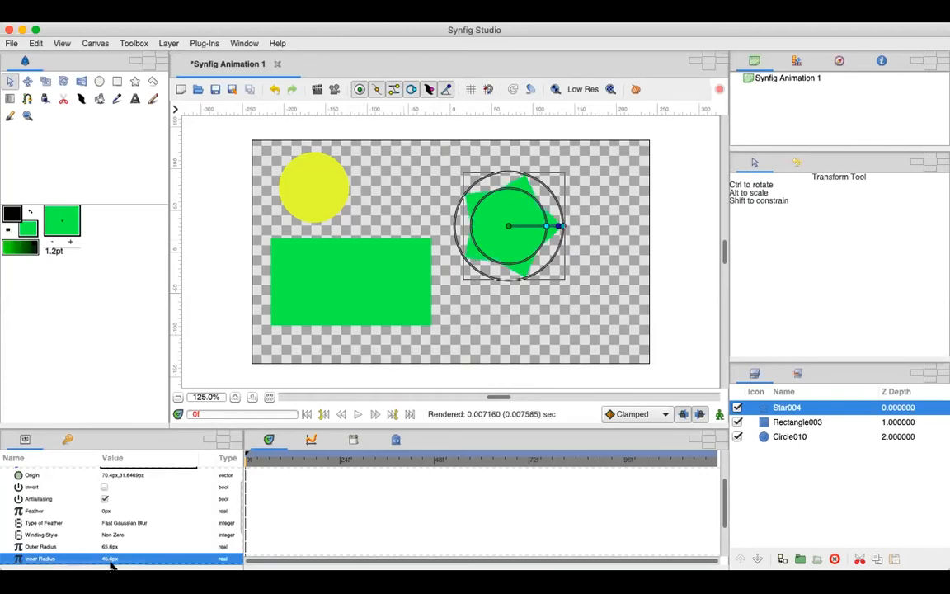
drag(548, 227, 524, 225)
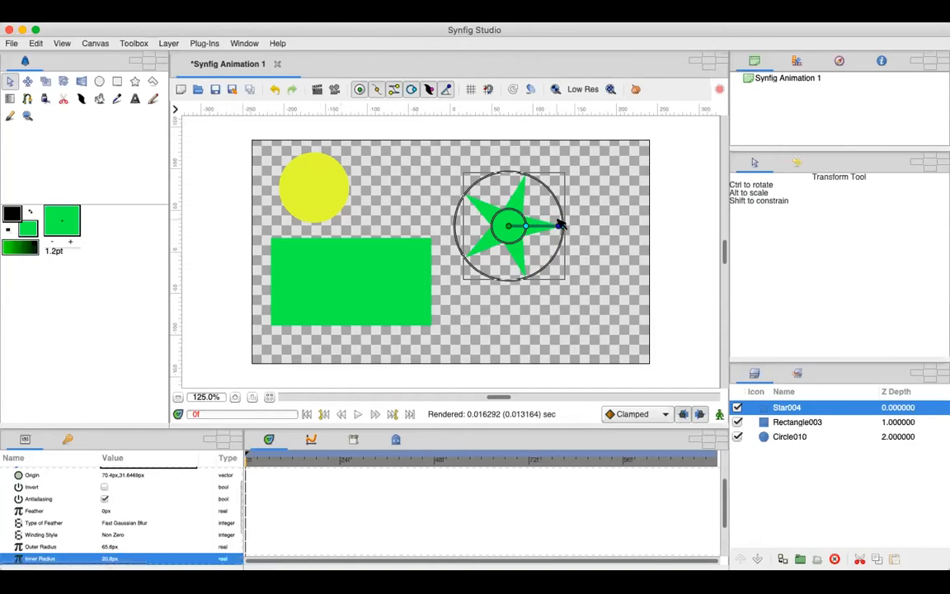
Rotate the star so one arm points almost straight down, and move its origin to about 15 px, 61 px
drag(569, 227, 528, 274)
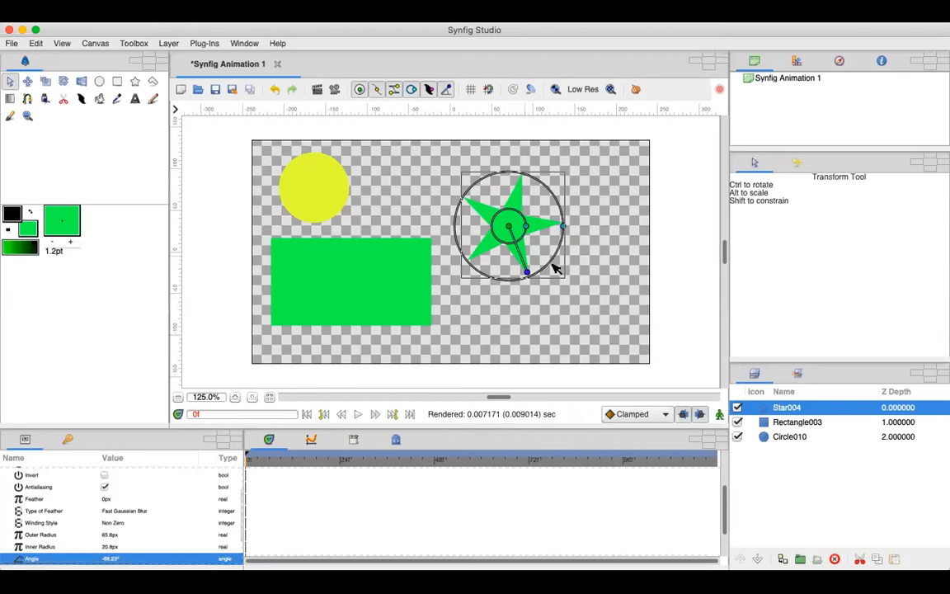
drag(527, 271, 505, 277)
click(603, 280)
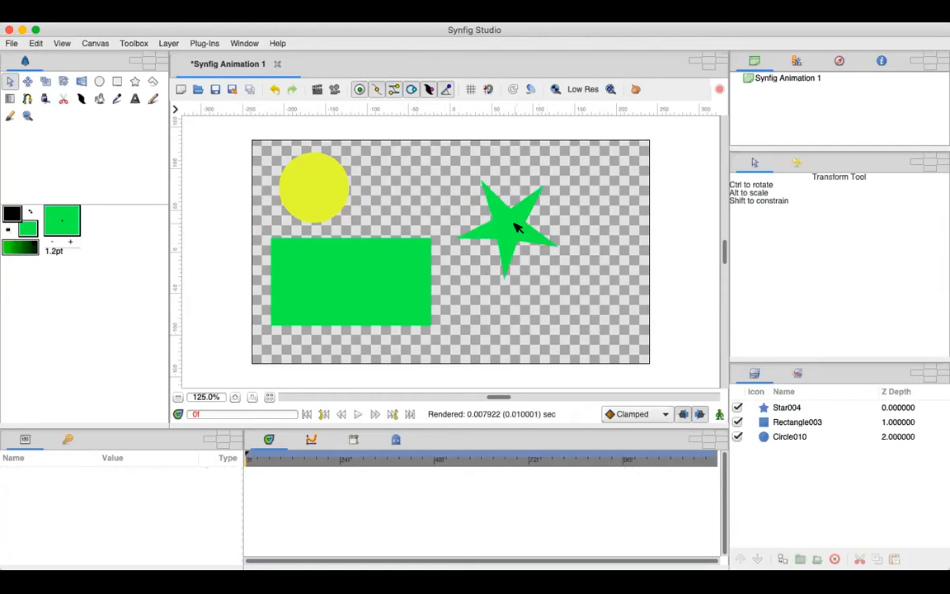
click(470, 208)
drag(470, 209, 466, 202)
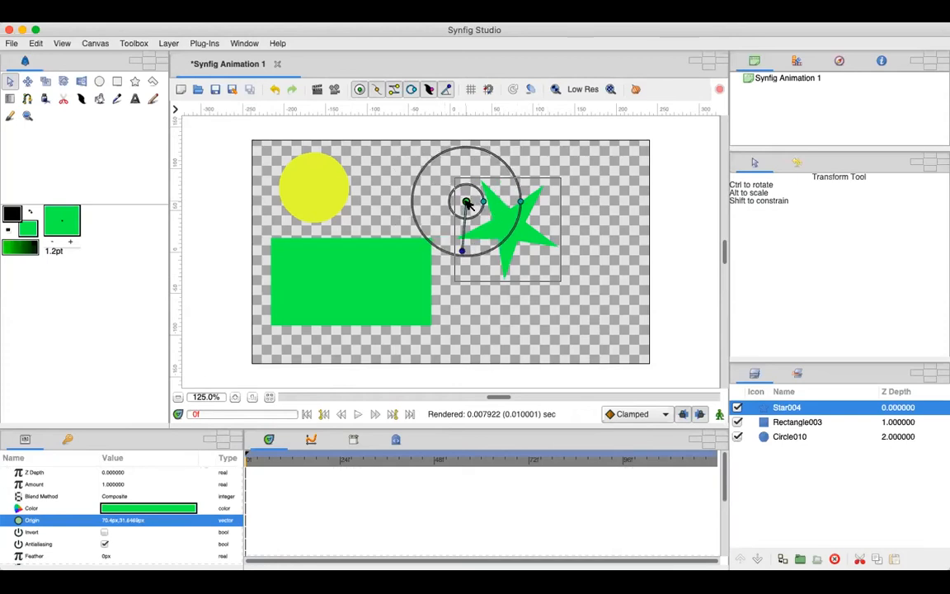
click(590, 265)
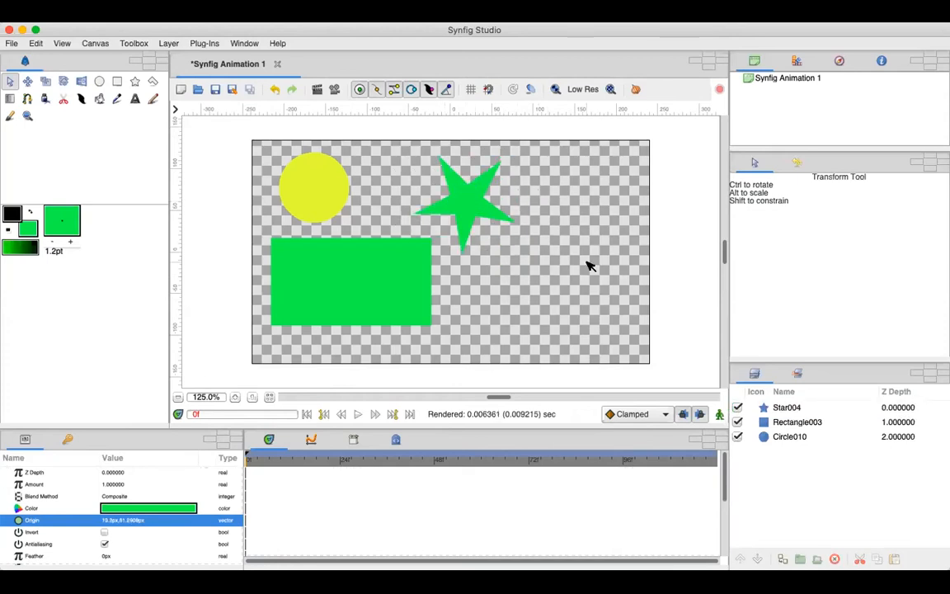
Draw a closed green polygon with six vertices in the free area to the right of the star and rectangle
click(152, 82)
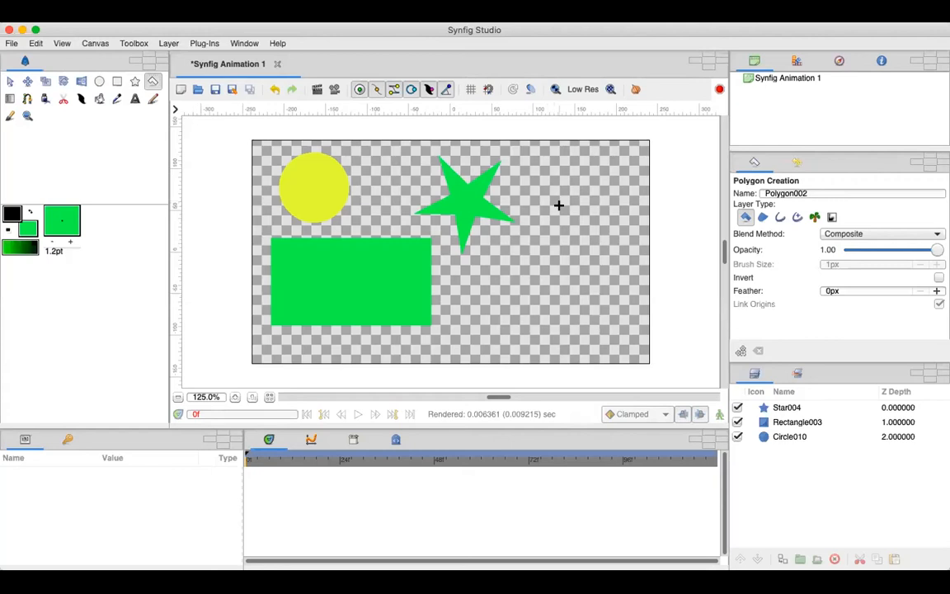
click(550, 185)
click(607, 259)
click(581, 296)
click(501, 310)
click(495, 281)
click(546, 255)
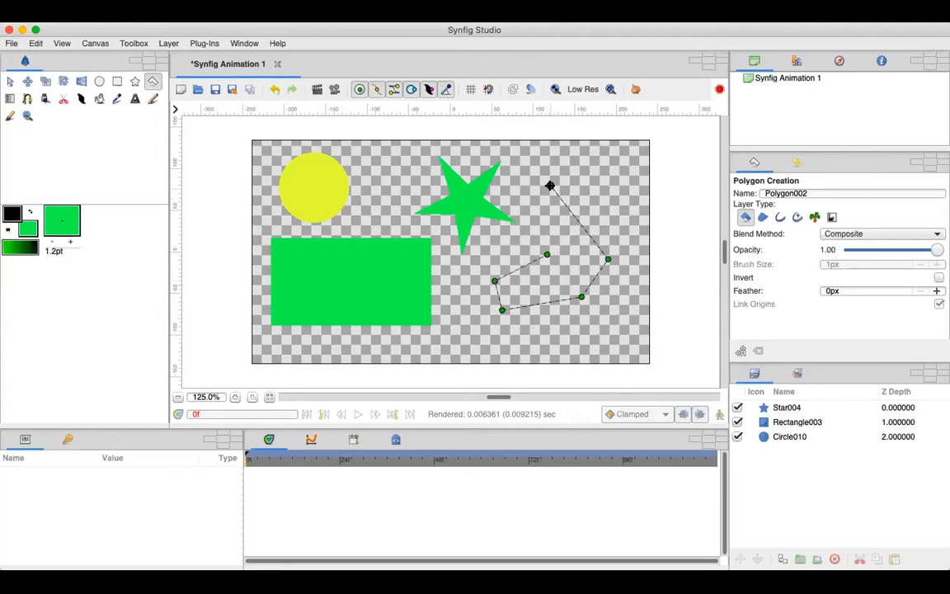
click(550, 186)
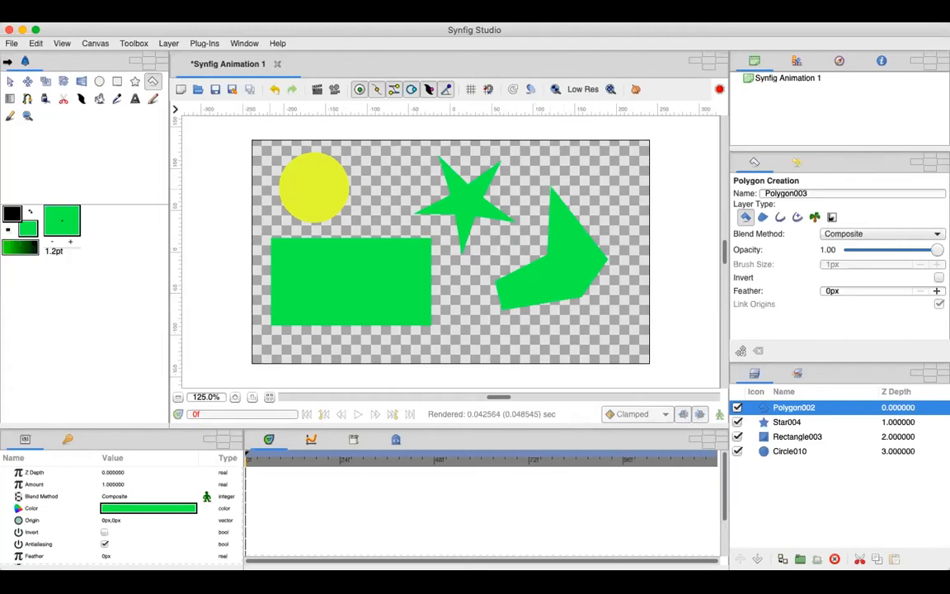
Move the whole polygon slightly down by its origin
click(9, 81)
click(537, 291)
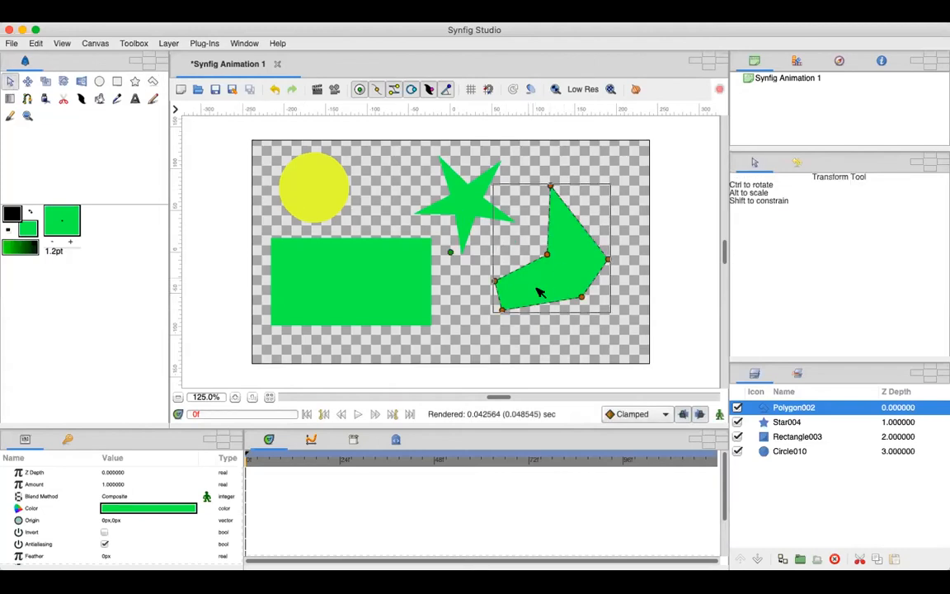
drag(451, 251, 446, 276)
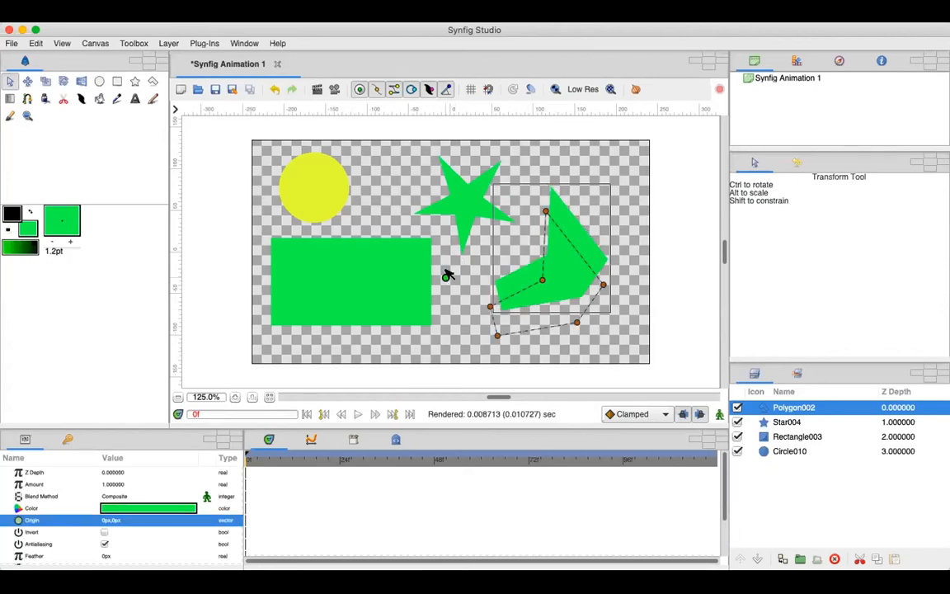
Reposition the polygon's six vertices outward to form a roughly even hexagon
drag(546, 213, 585, 235)
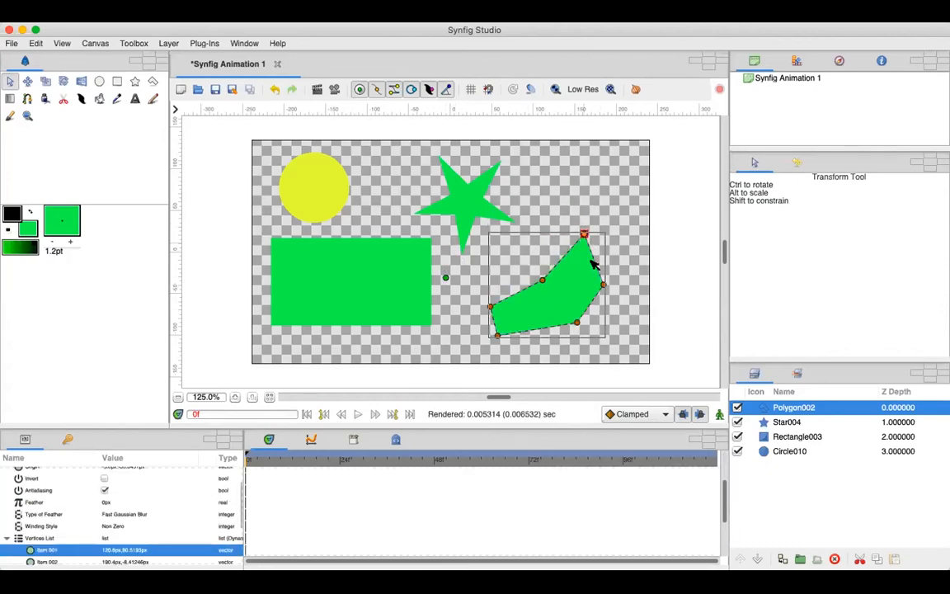
drag(543, 278, 510, 240)
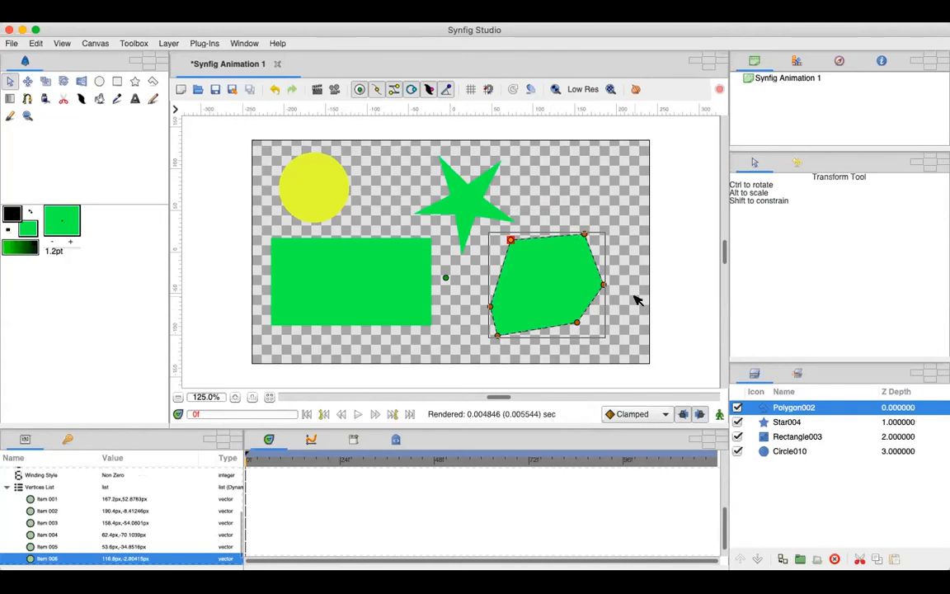
drag(603, 284, 630, 291)
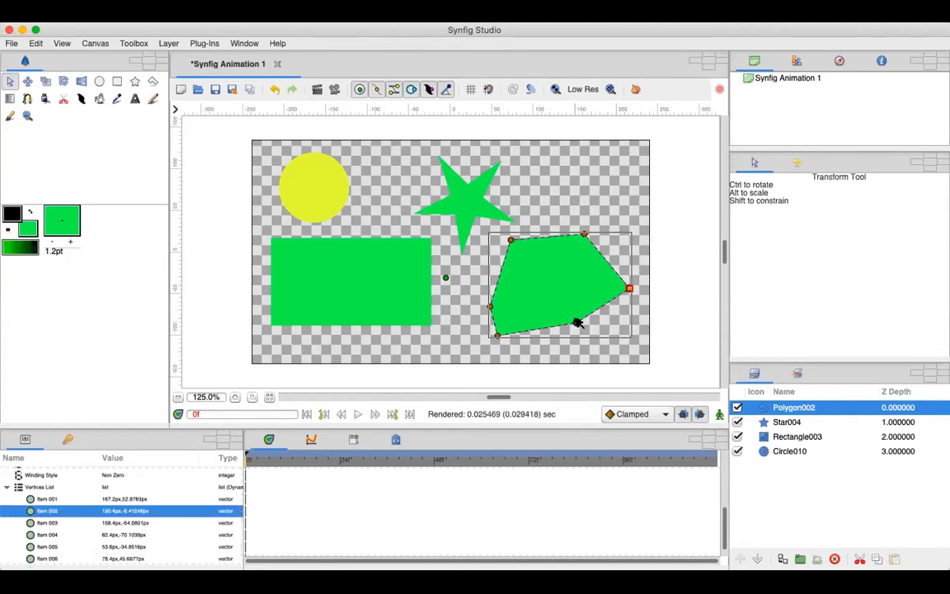
drag(577, 321, 594, 342)
drag(491, 307, 485, 287)
click(498, 337)
drag(498, 339, 516, 349)
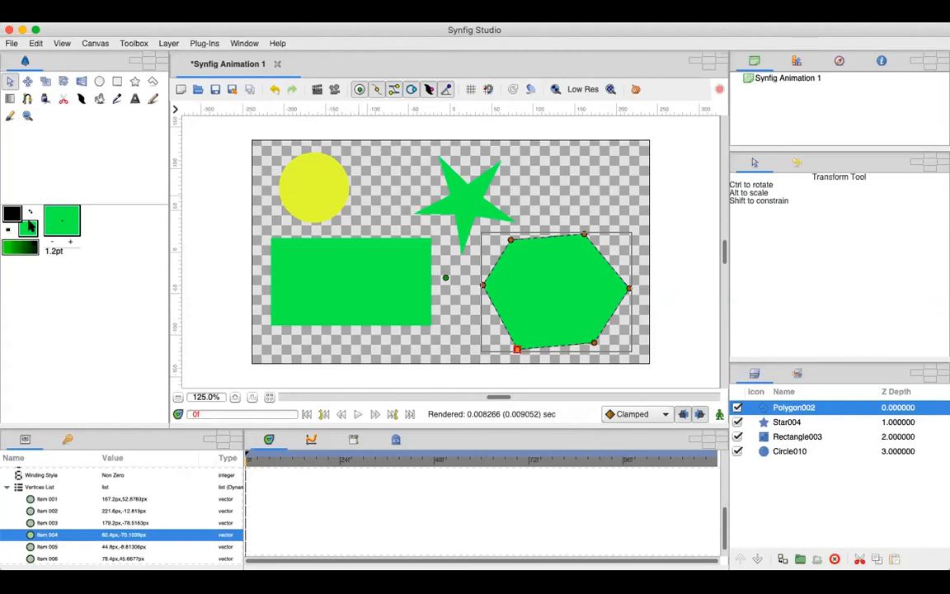
Choose dark blue as the fill colour and fill the hexagon with it
click(33, 227)
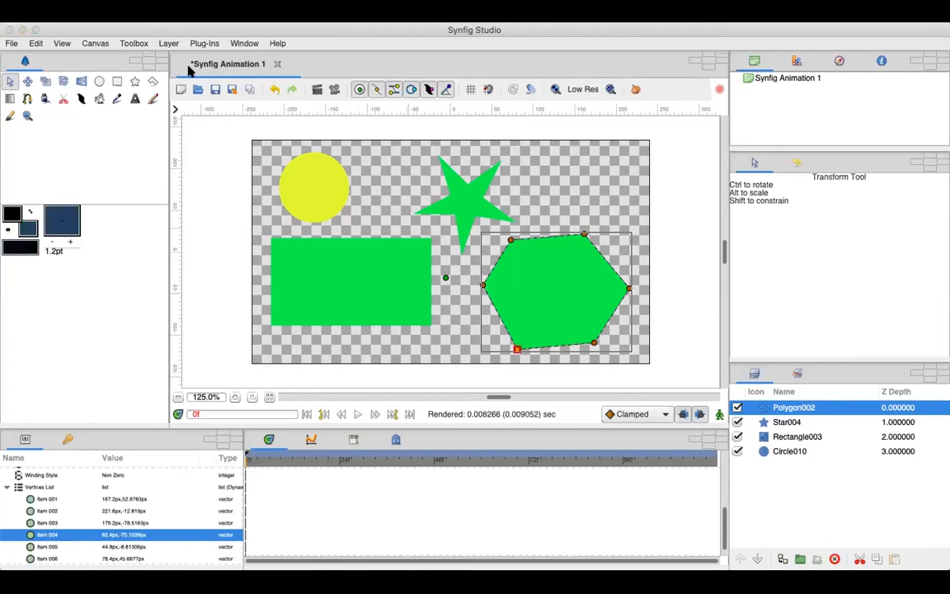
click(96, 100)
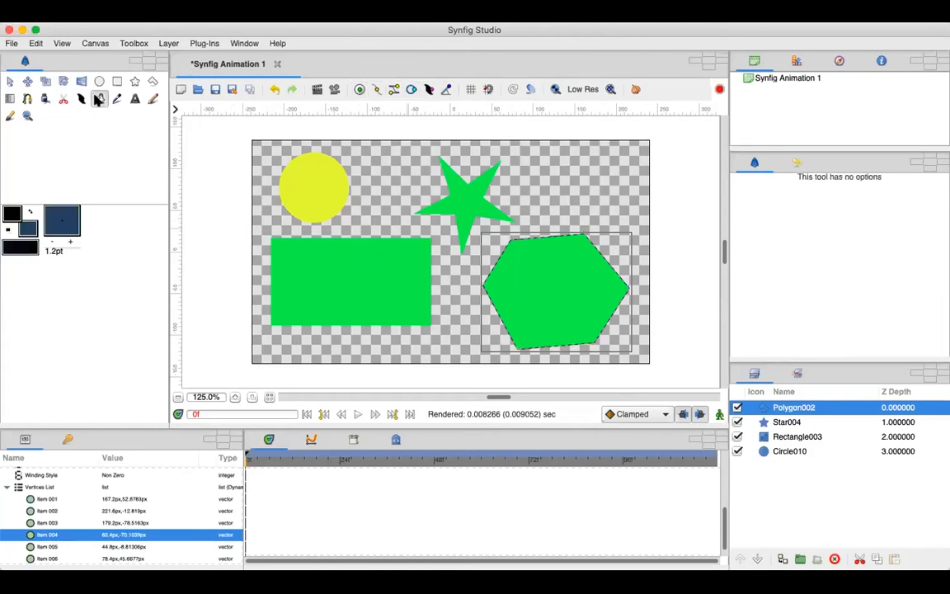
click(532, 296)
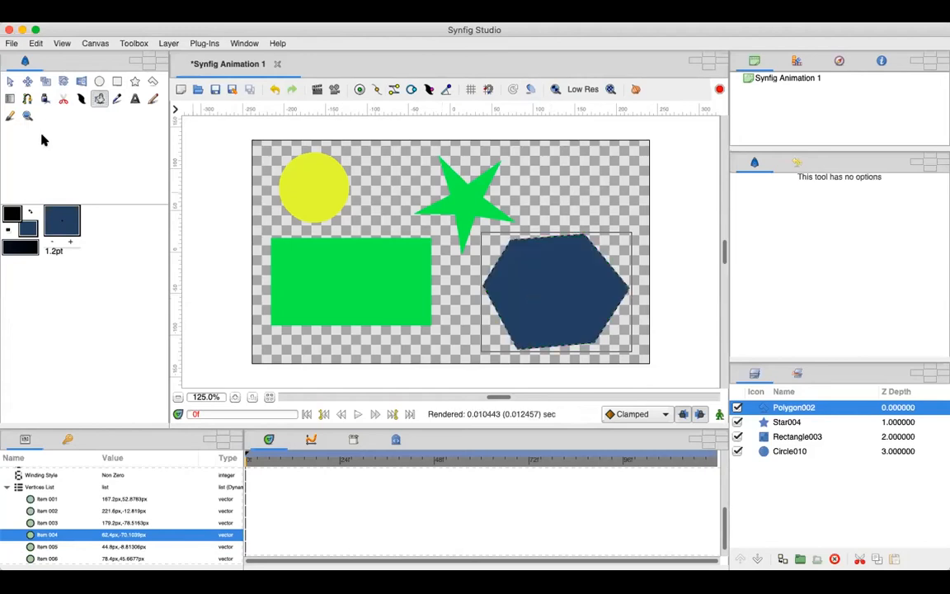
click(12, 81)
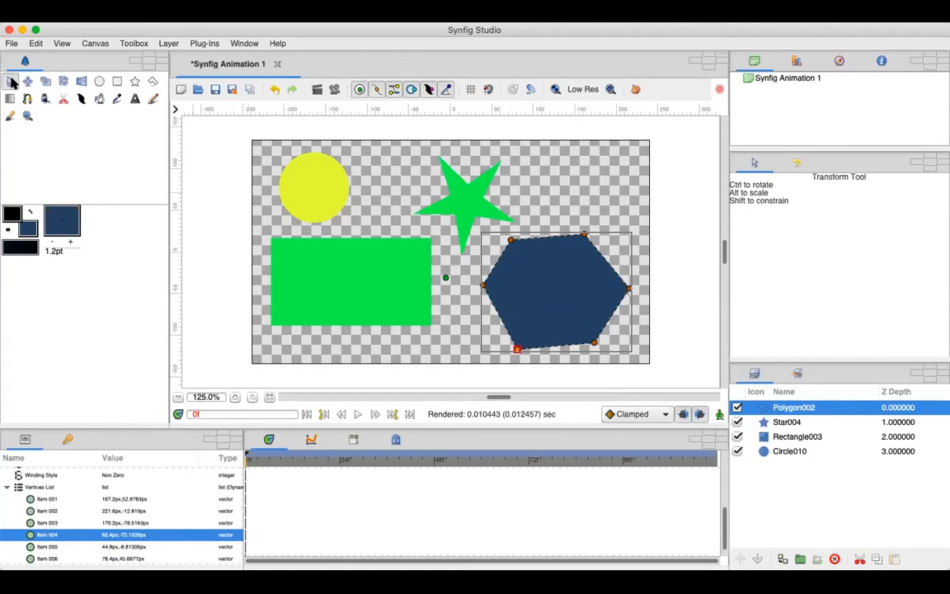
Draw a closed dark blue L-shaped polygon with six vertices in the free area above the hexagon
click(152, 80)
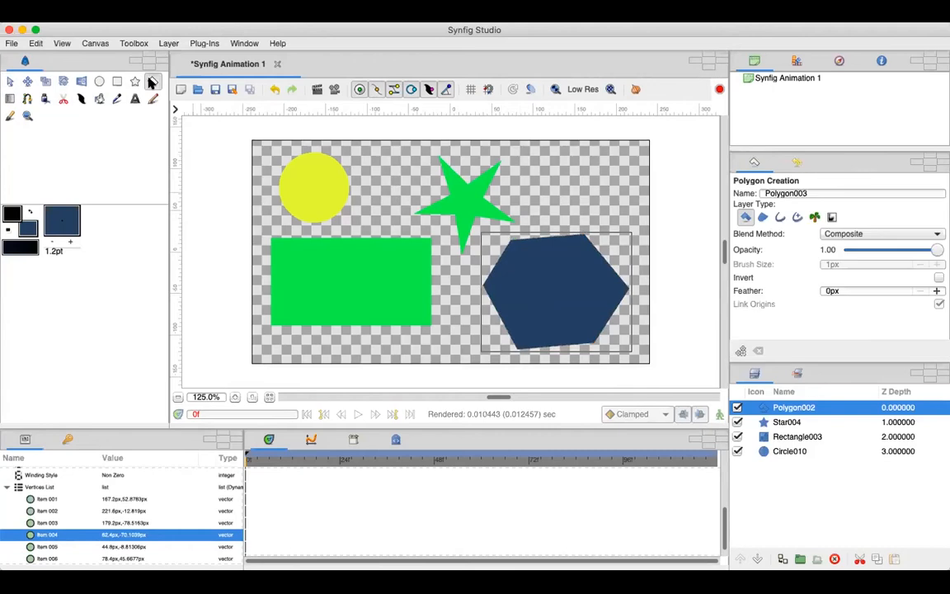
click(578, 188)
click(534, 184)
click(533, 152)
click(636, 171)
click(637, 223)
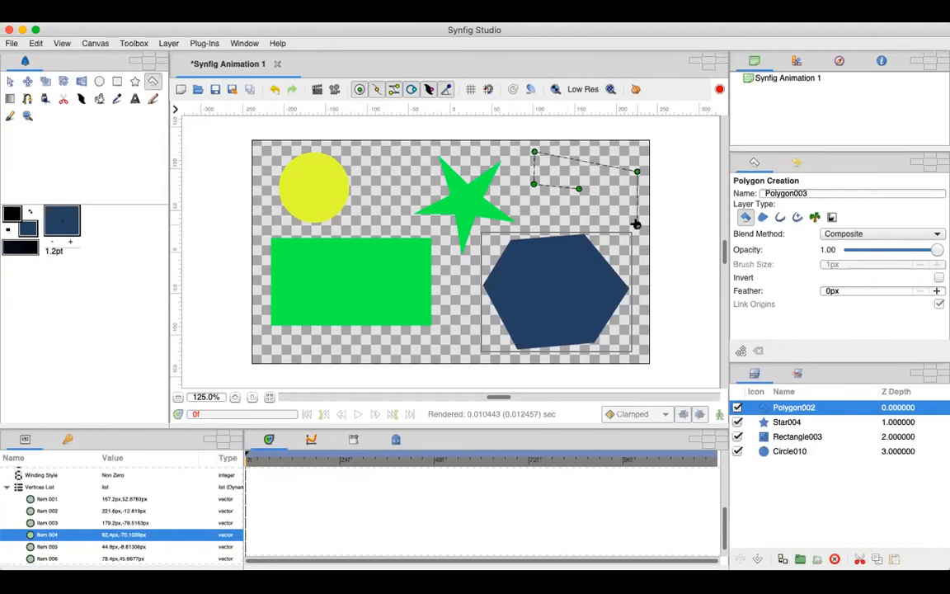
click(585, 221)
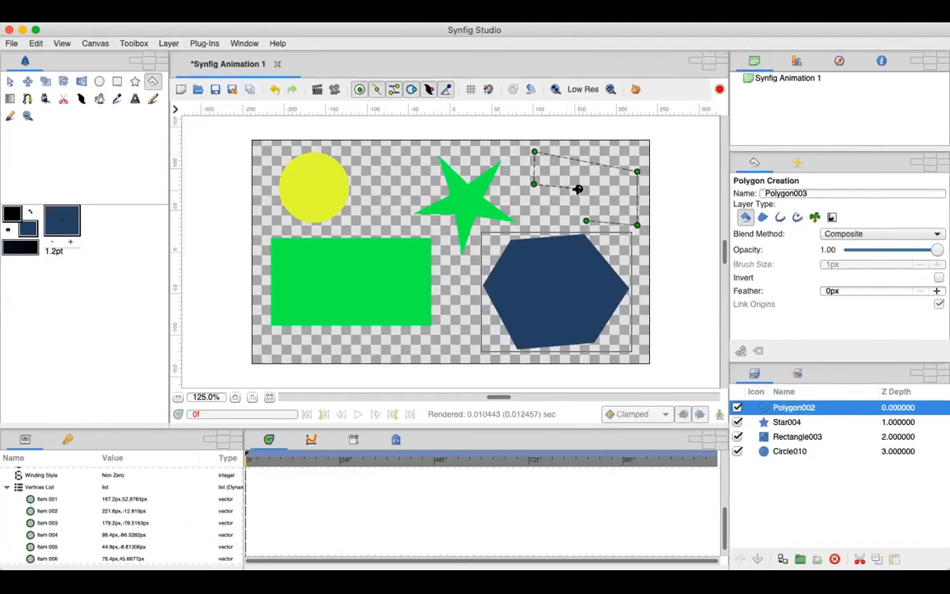
click(579, 190)
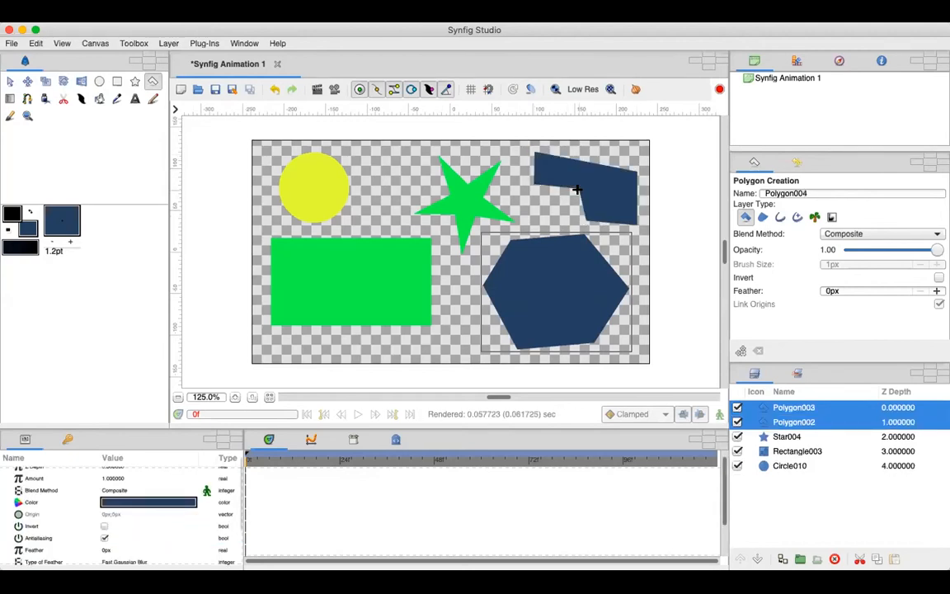
click(10, 80)
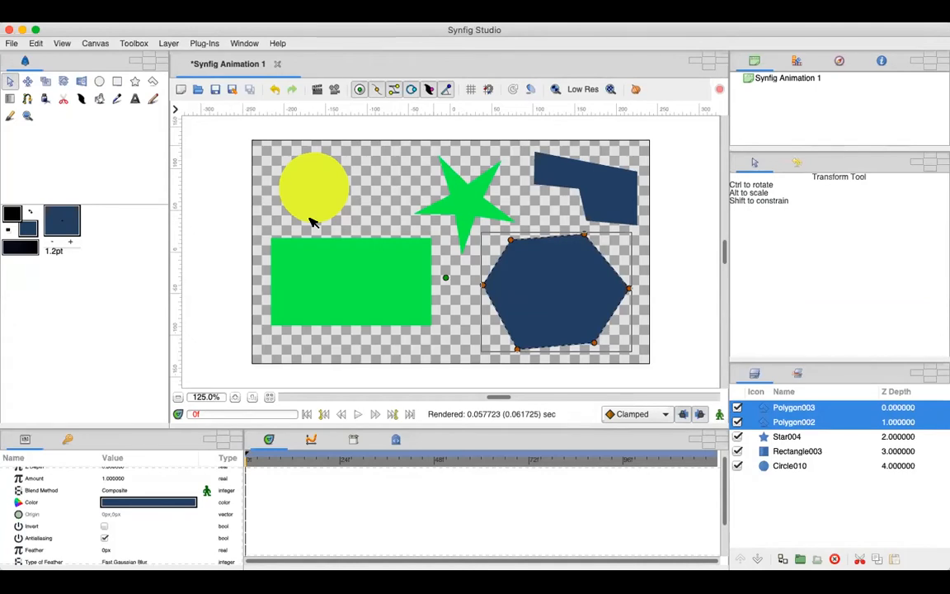
Delete all the shape layers, from Polygon003 down to Circle010, to empty the canvas
click(349, 286)
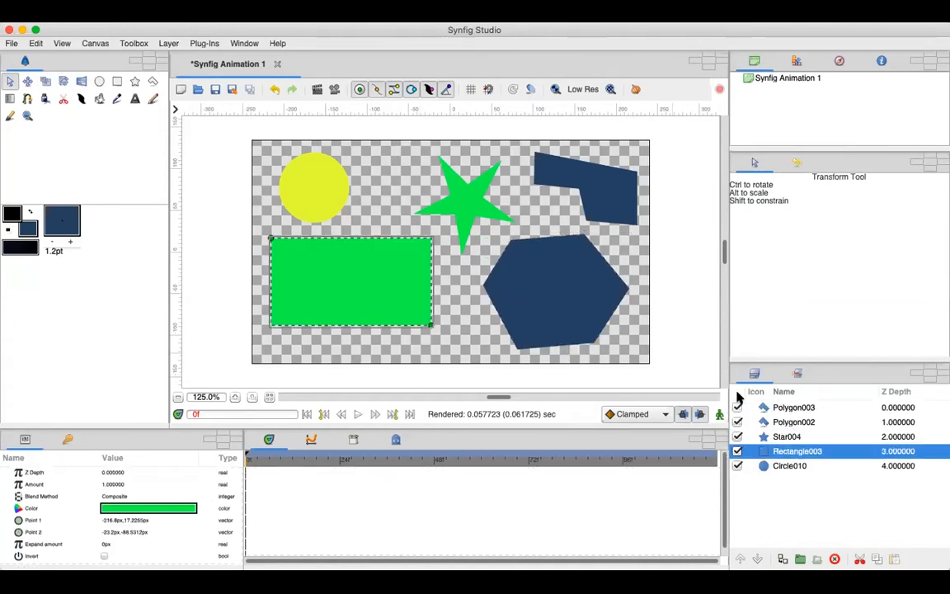
click(781, 407)
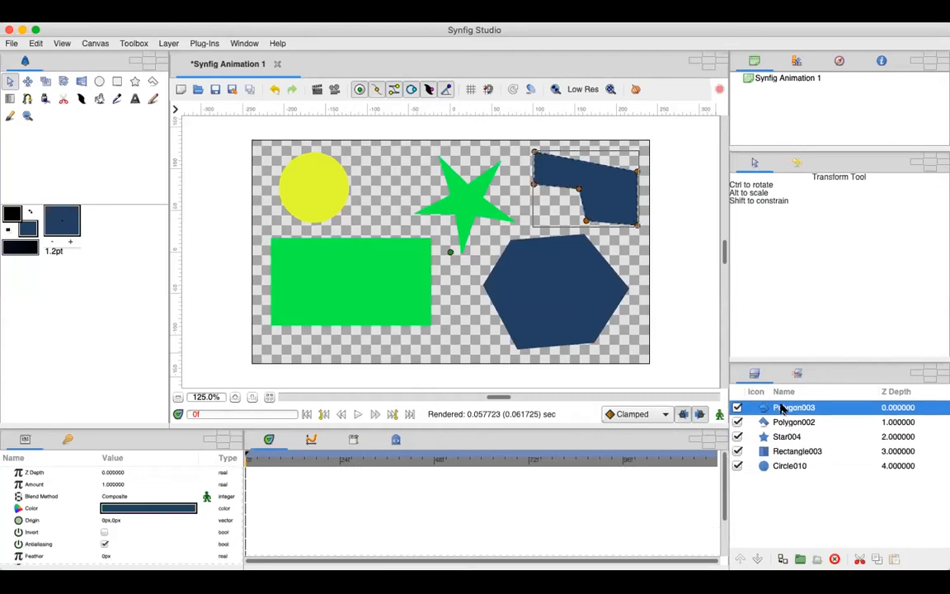
shift+click(784, 465)
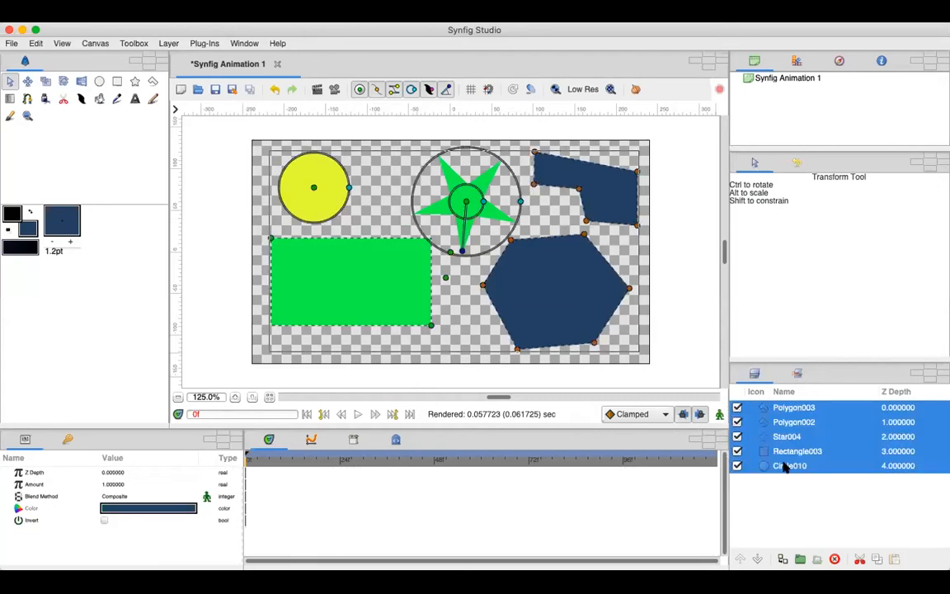
click(834, 559)
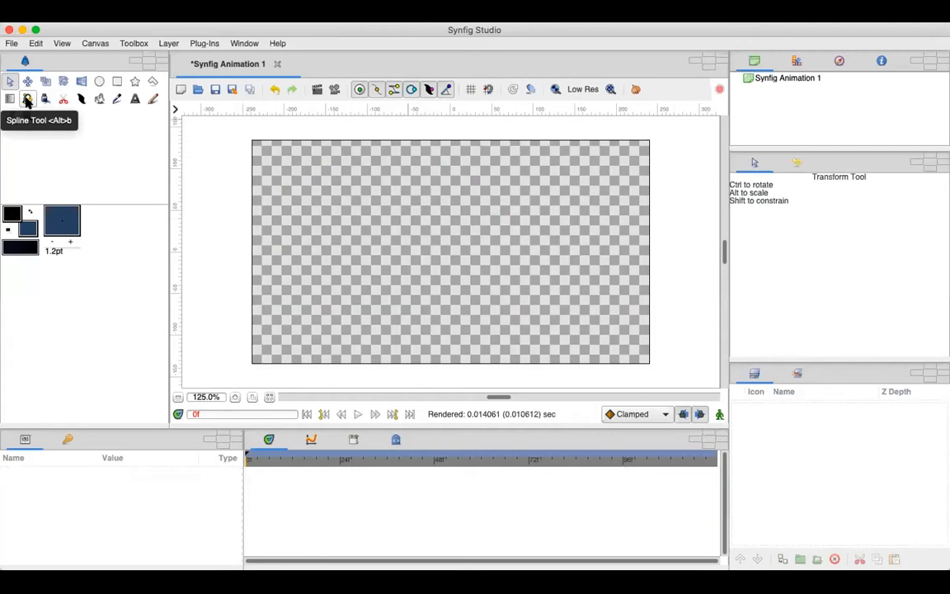
Draw a five-vertex spline over the canvas's left half, with straight first segments and curved tangents on the last three vertices
click(27, 100)
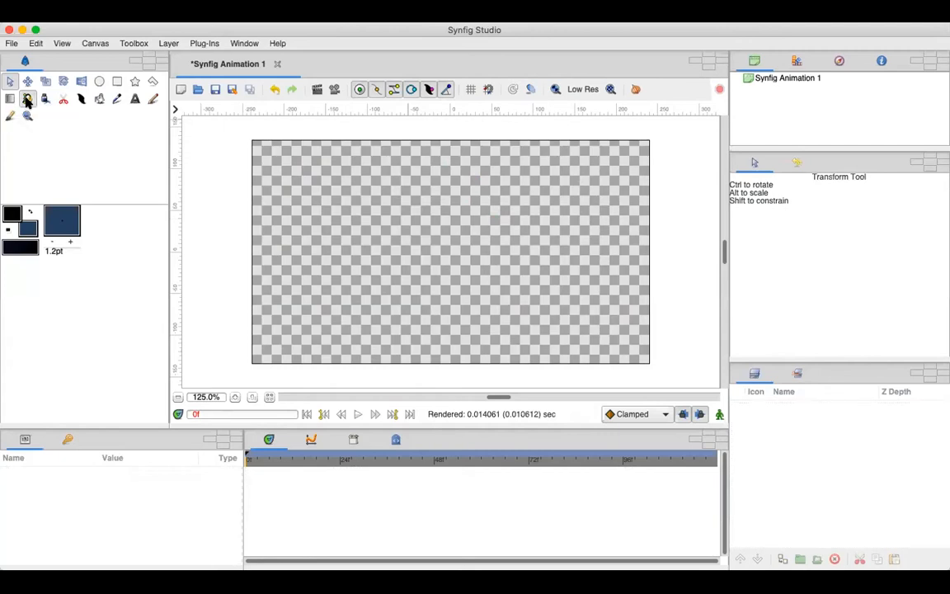
click(317, 250)
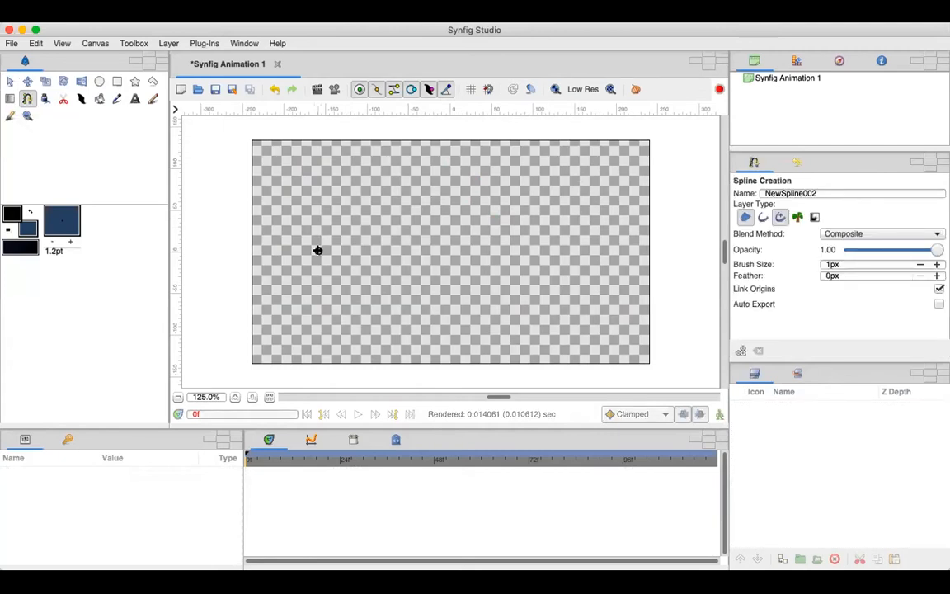
click(346, 167)
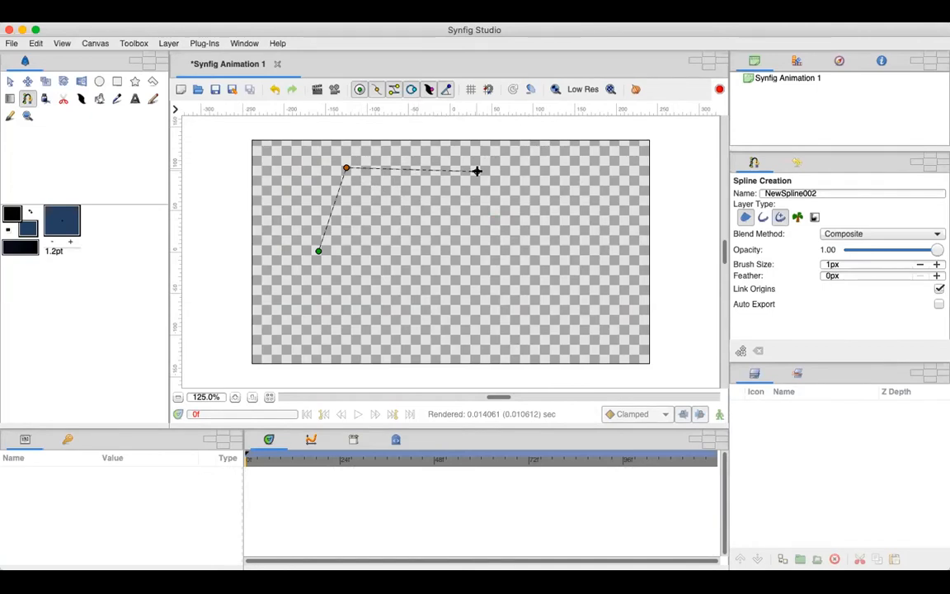
drag(477, 171, 476, 272)
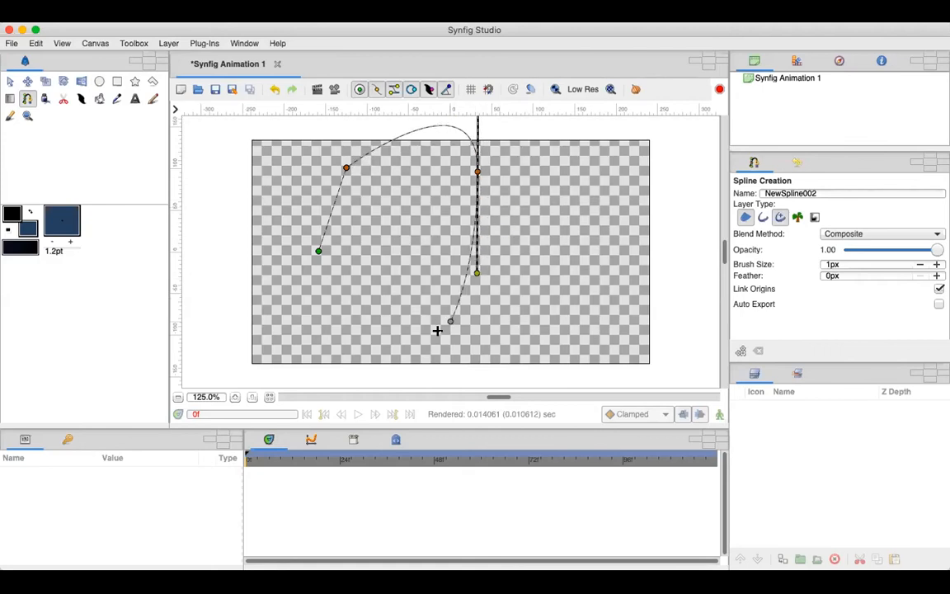
drag(403, 350, 332, 353)
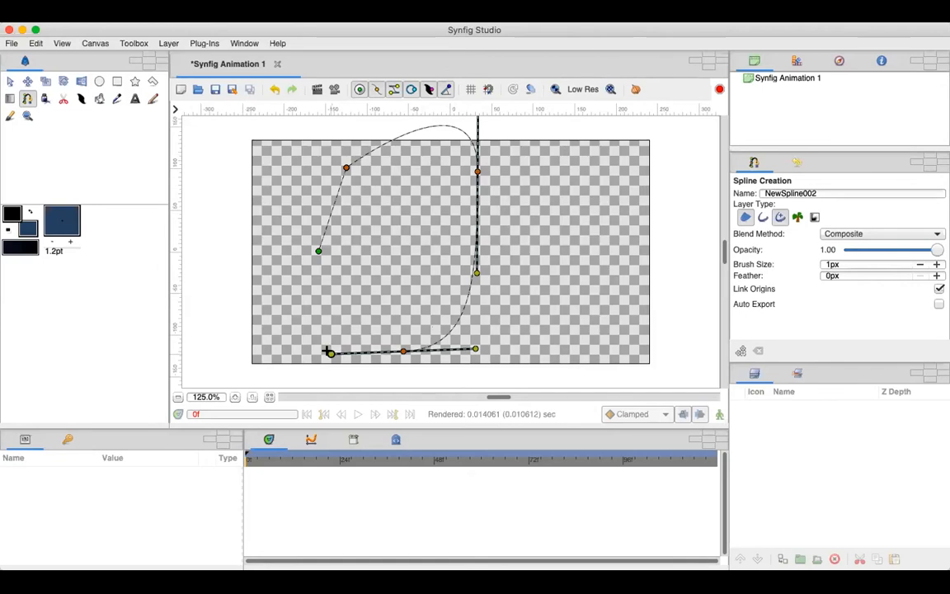
drag(283, 320, 316, 249)
Loop the spline at its first vertex and finish it as a filled region with an advanced outline
right_click(317, 249)
right_click(318, 249)
right_click(318, 248)
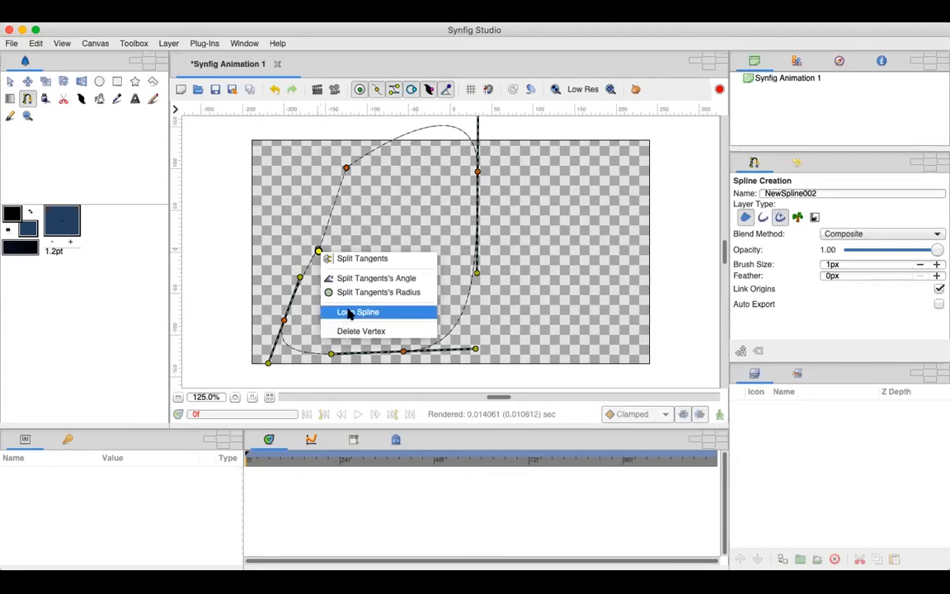
click(347, 311)
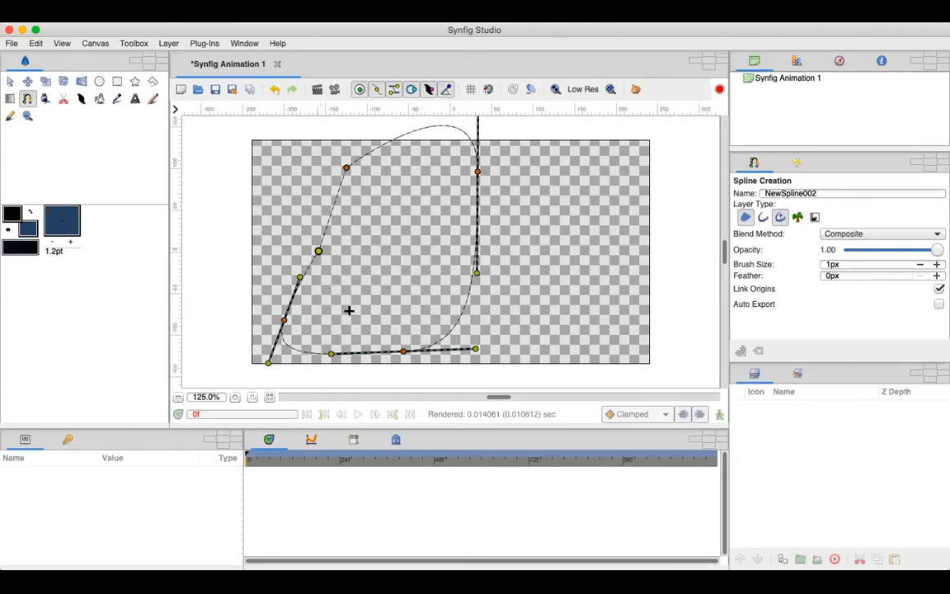
click(11, 82)
click(12, 81)
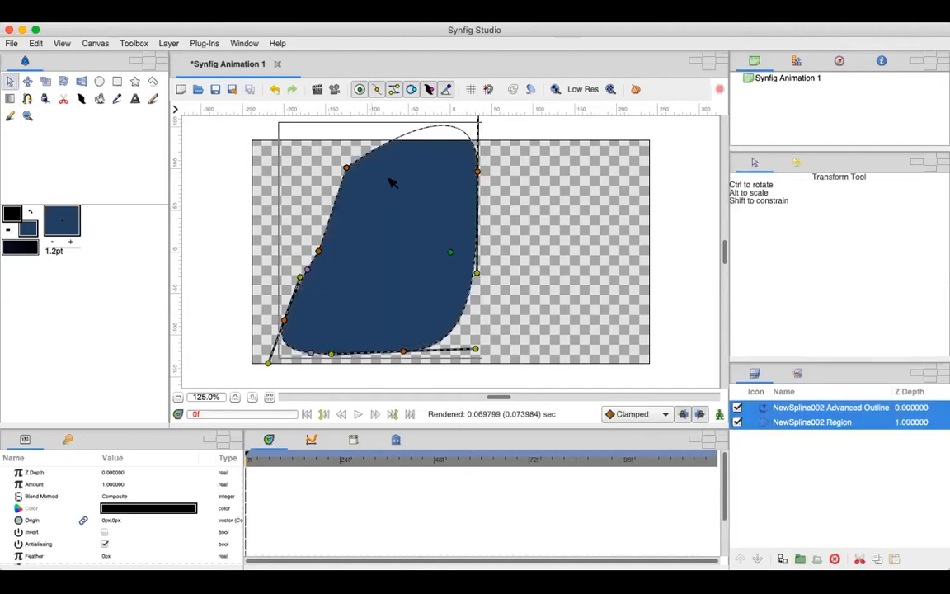
Move the whole spline shape right and down by its origin, and pull a tangent out of its upper-left vertex to round that corner
drag(449, 254, 505, 272)
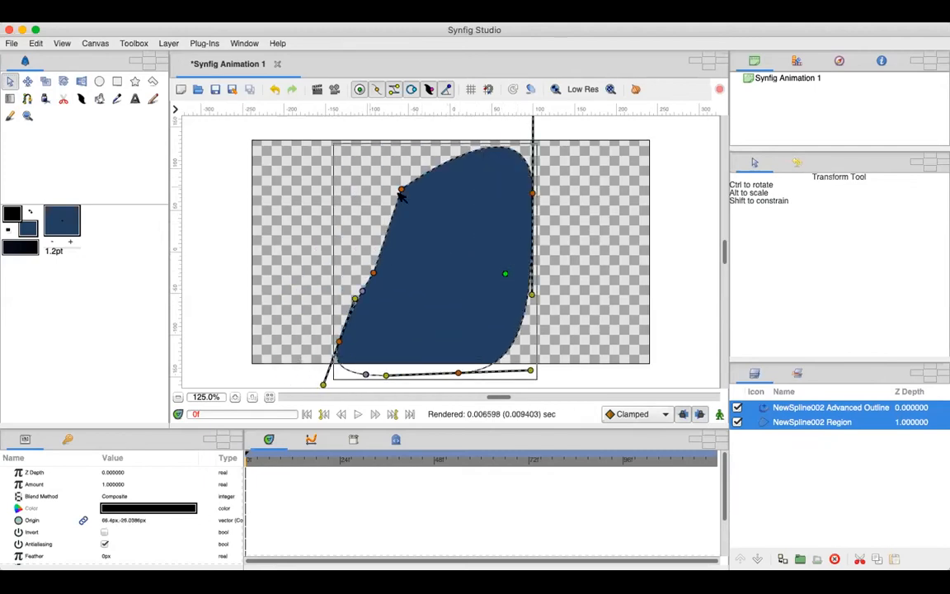
drag(401, 191, 410, 156)
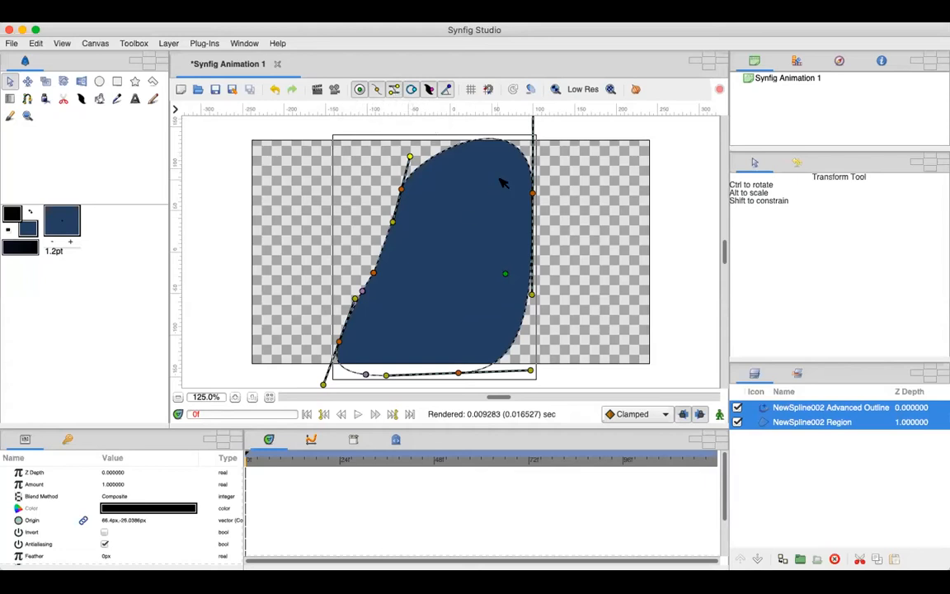
Move the spline's right, bottom and lower-left vertices inward so the shape becomes narrower and fits inside the canvas
drag(532, 195, 490, 237)
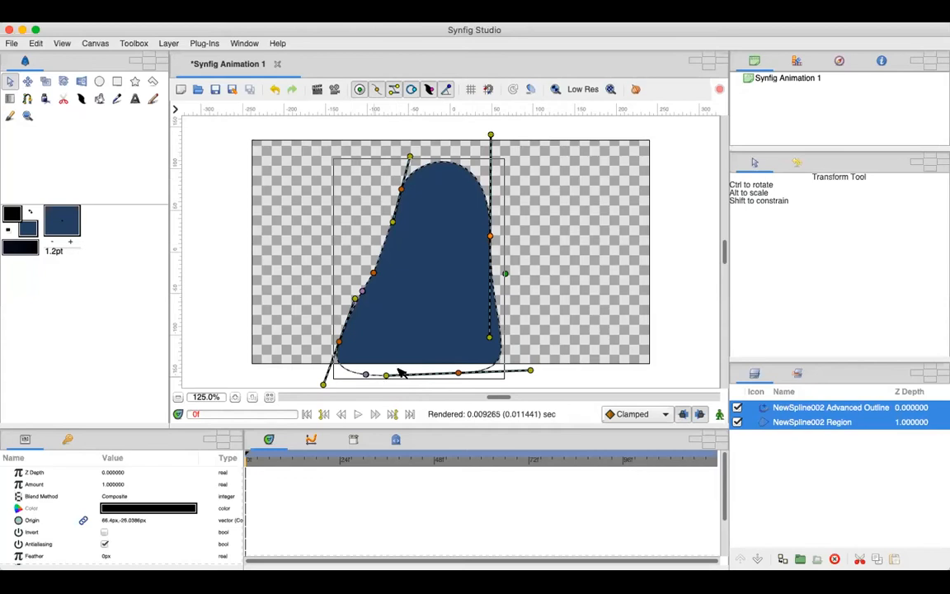
click(455, 353)
drag(458, 373, 454, 327)
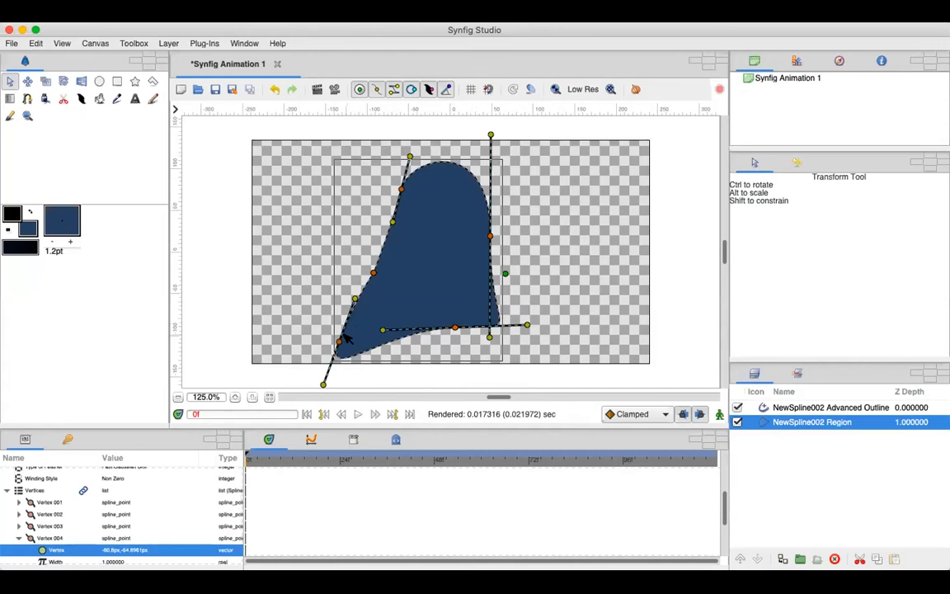
drag(343, 335, 360, 307)
click(594, 264)
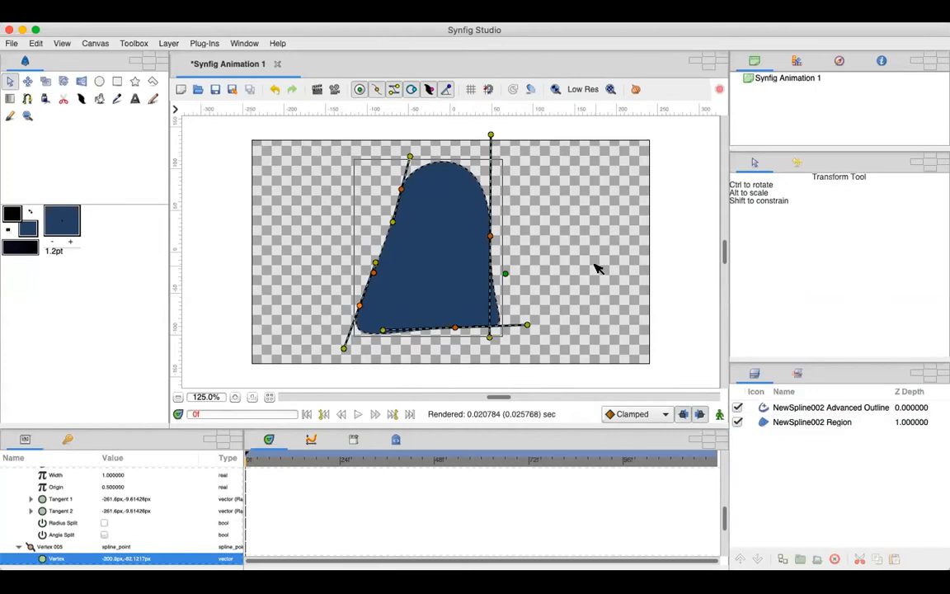
Swing the lower tangent handle of the spline's right vertex outward to give the shape a rounded triangular form
click(456, 262)
click(490, 237)
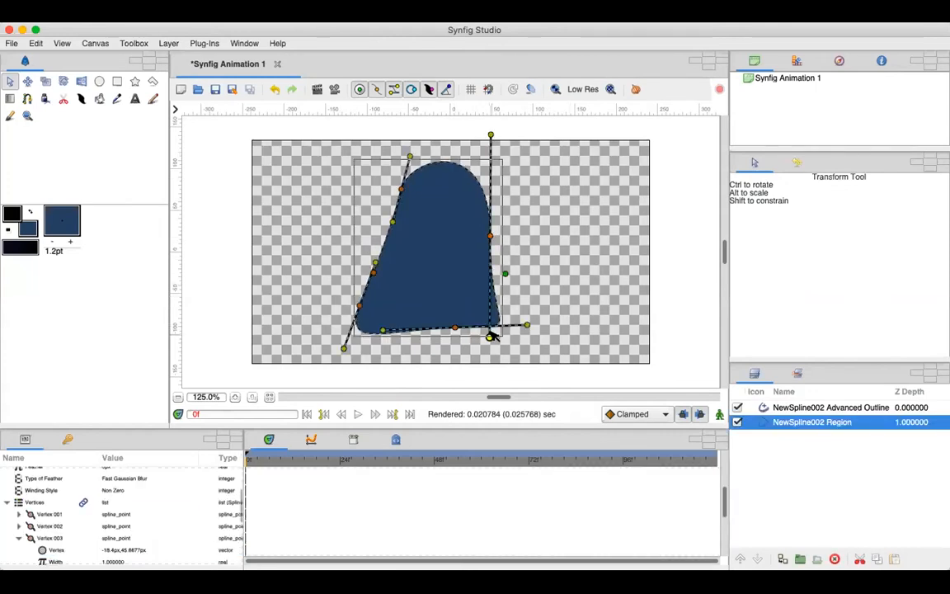
click(490, 336)
drag(490, 335, 541, 320)
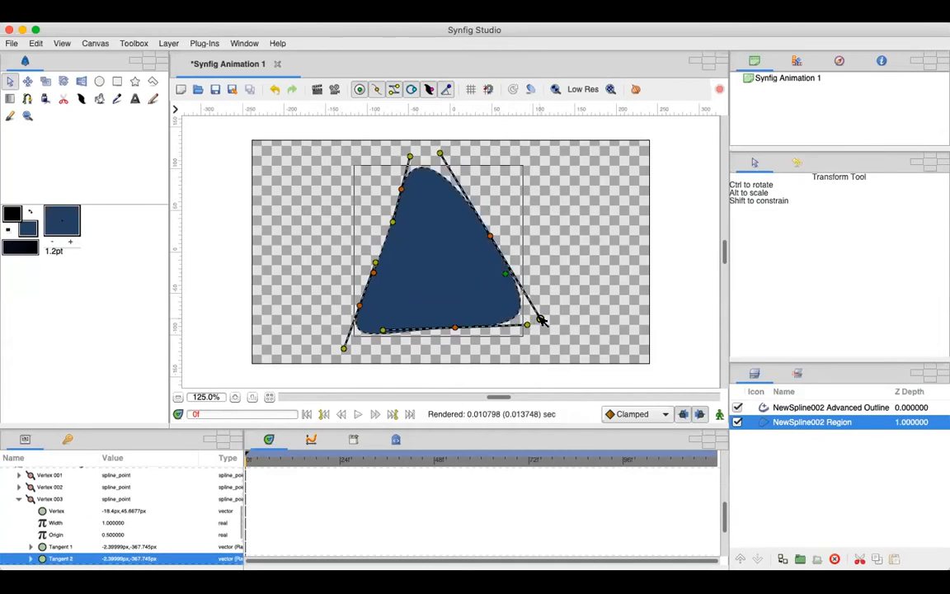
click(567, 272)
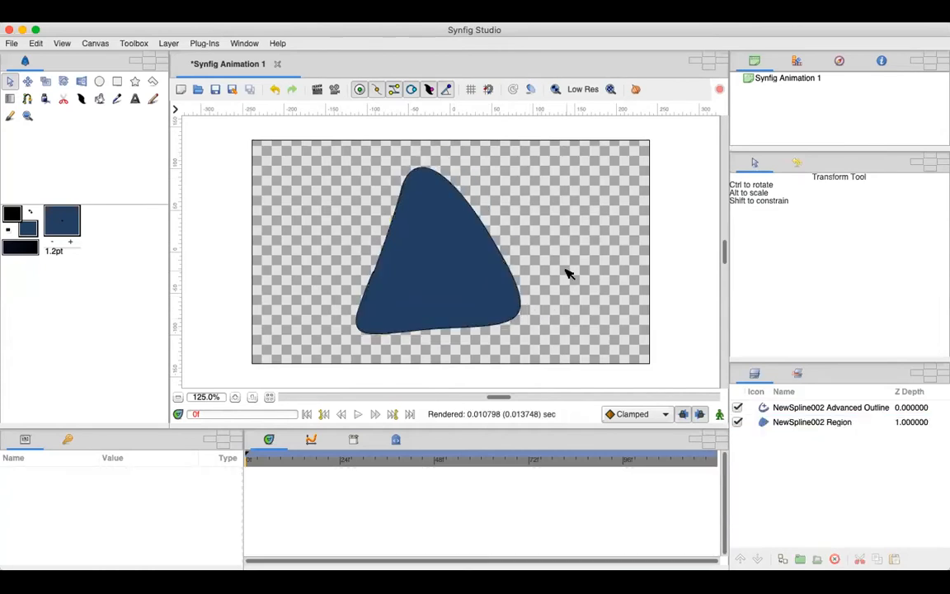
Tilt the tangents of the lower-left and upper-left vertices to bulge the left side and dent the top edge
click(451, 279)
drag(373, 260, 352, 262)
drag(393, 221, 354, 207)
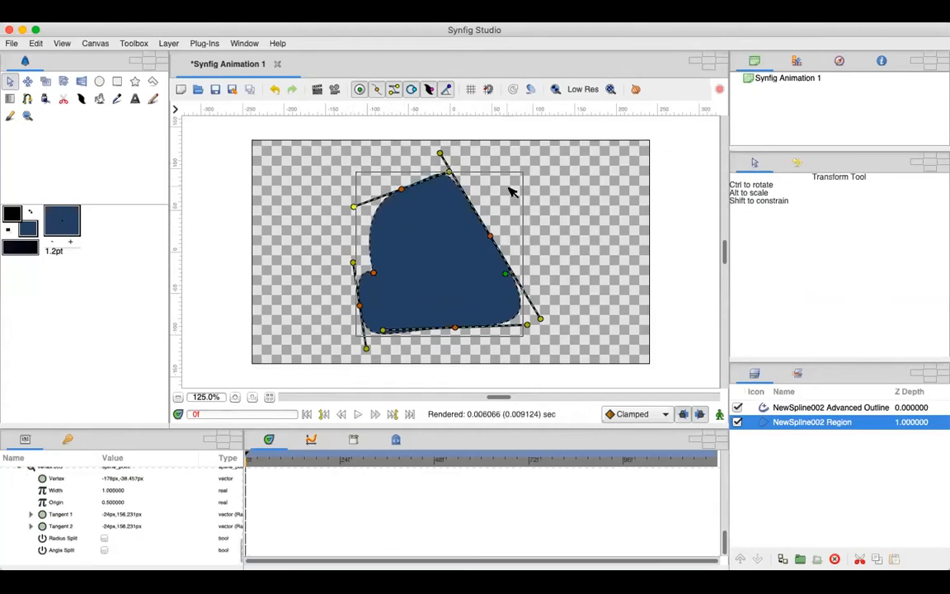
drag(450, 172, 449, 211)
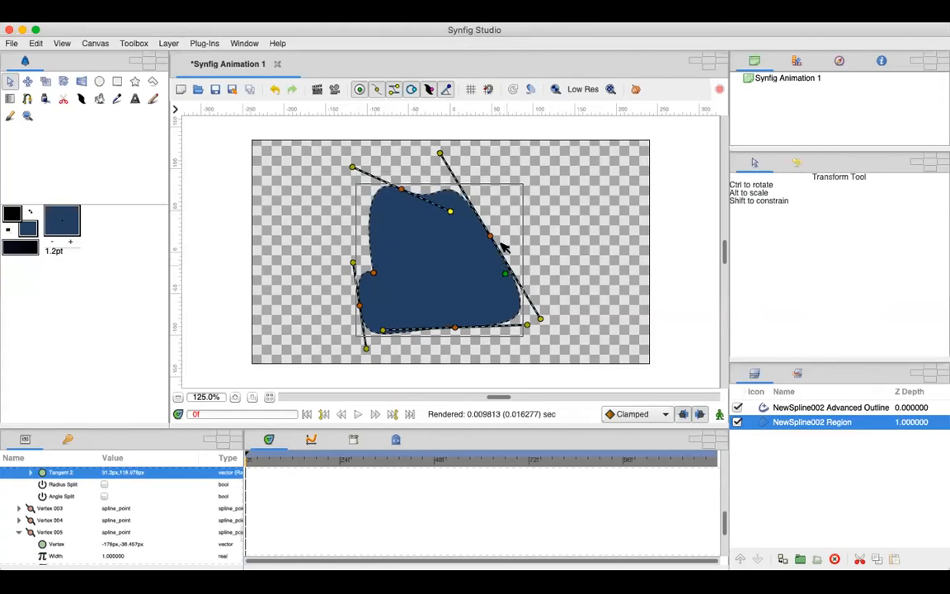
Nudge the right vertex up, steepen and lengthen its tangents, and tilt the bottom vertex's tangent so the lower edge slopes up to the right
drag(490, 237, 491, 233)
drag(441, 152, 472, 140)
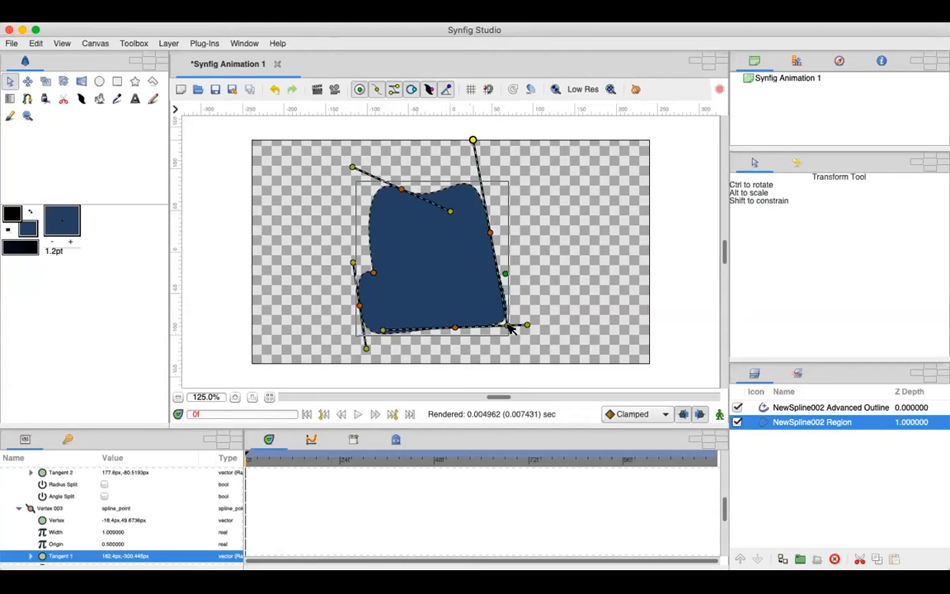
drag(509, 329, 510, 345)
drag(526, 307, 525, 276)
click(556, 286)
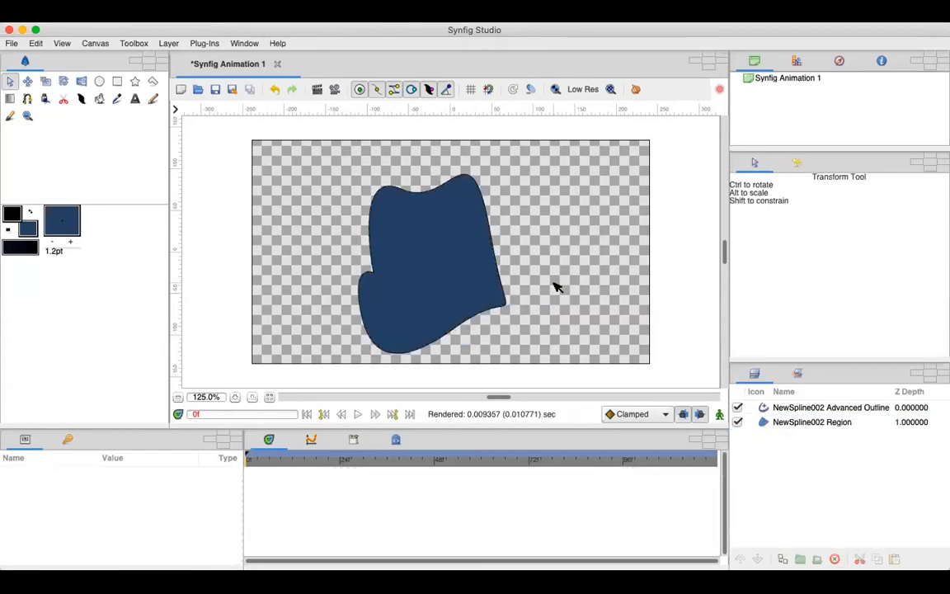
click(396, 274)
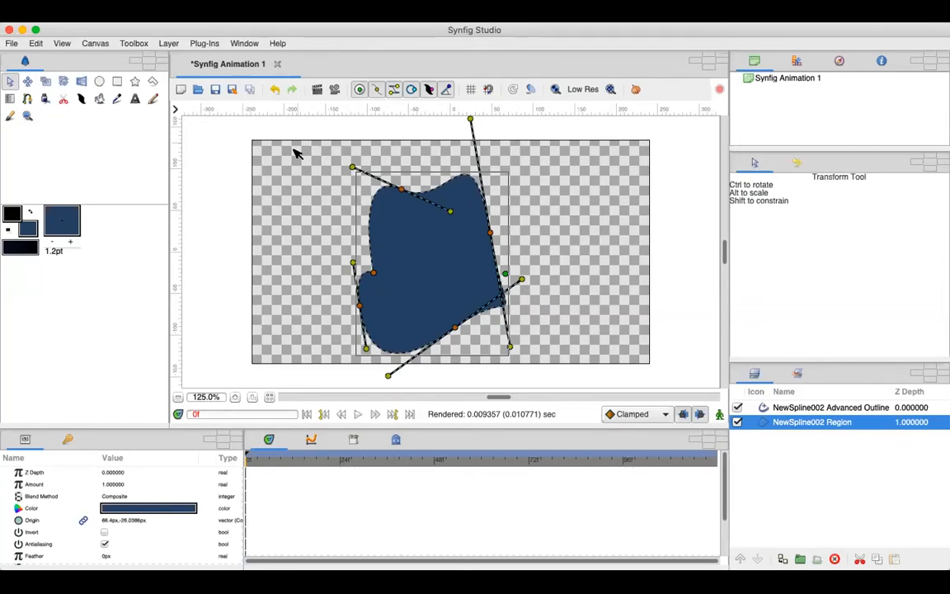
click(328, 176)
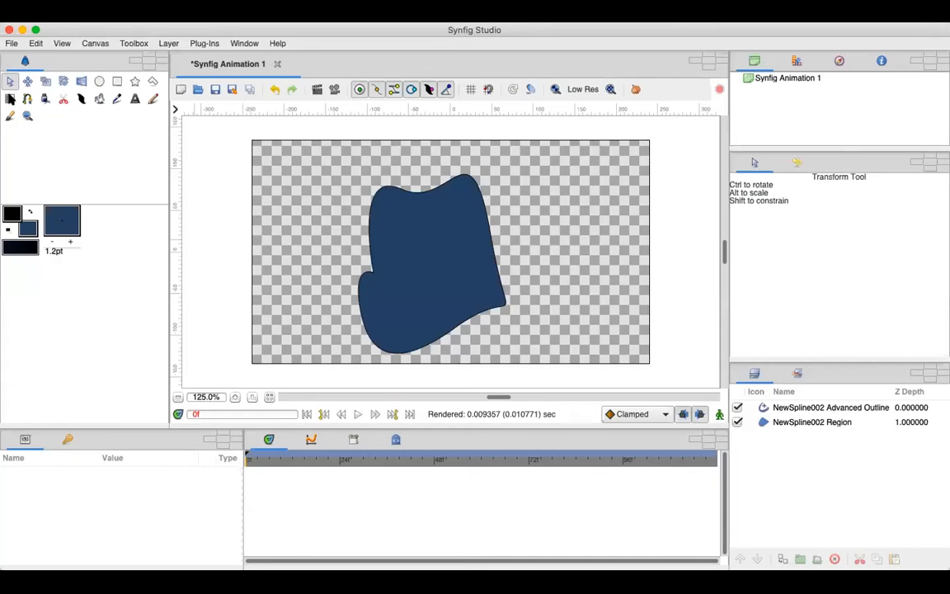
Delete the spline's Region layer and its Advanced Outline layer to clear the canvas
click(403, 234)
click(820, 416)
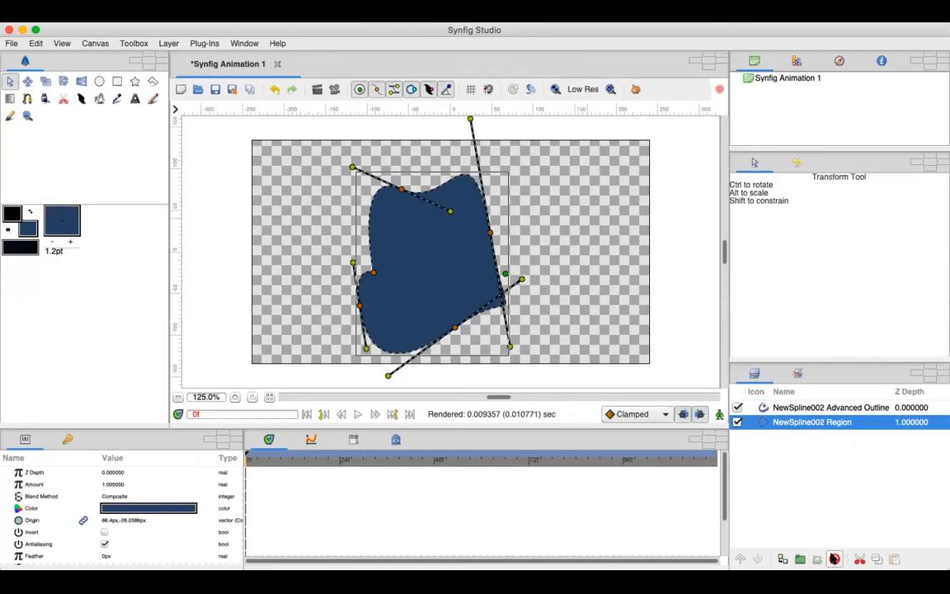
click(834, 559)
click(778, 408)
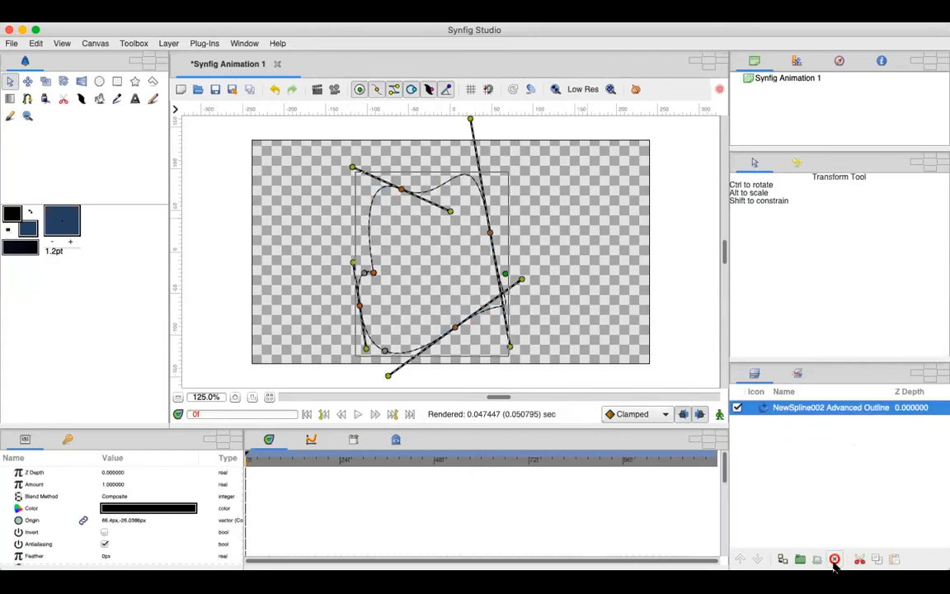
click(834, 559)
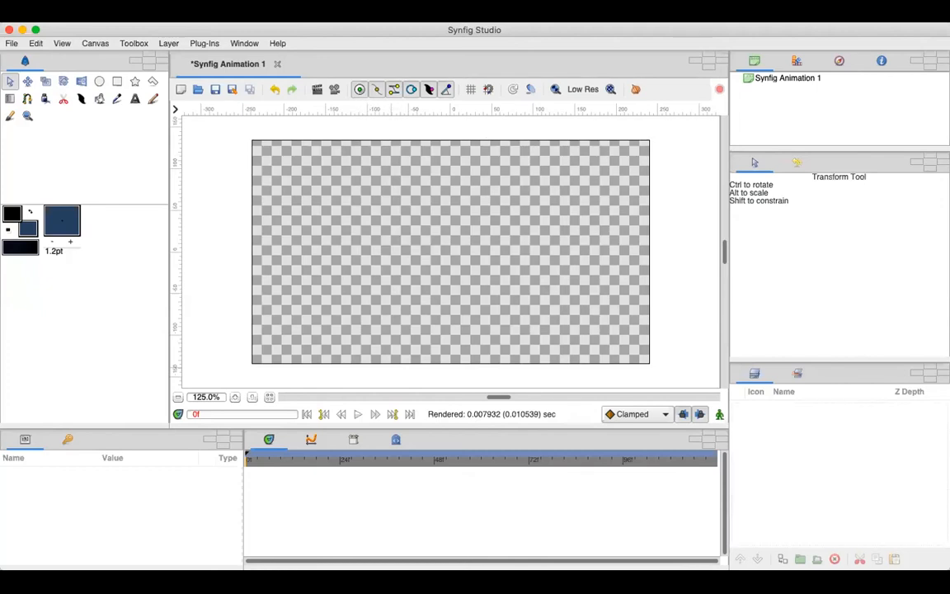
Draw a linear gradient horizontally across most of the canvas width with the current blue-to-black colours
click(10, 99)
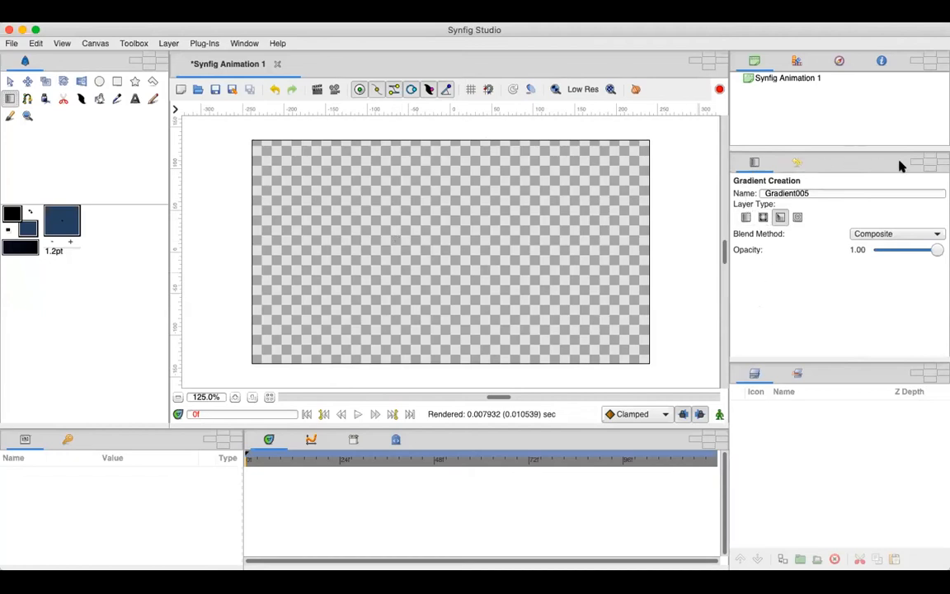
click(745, 218)
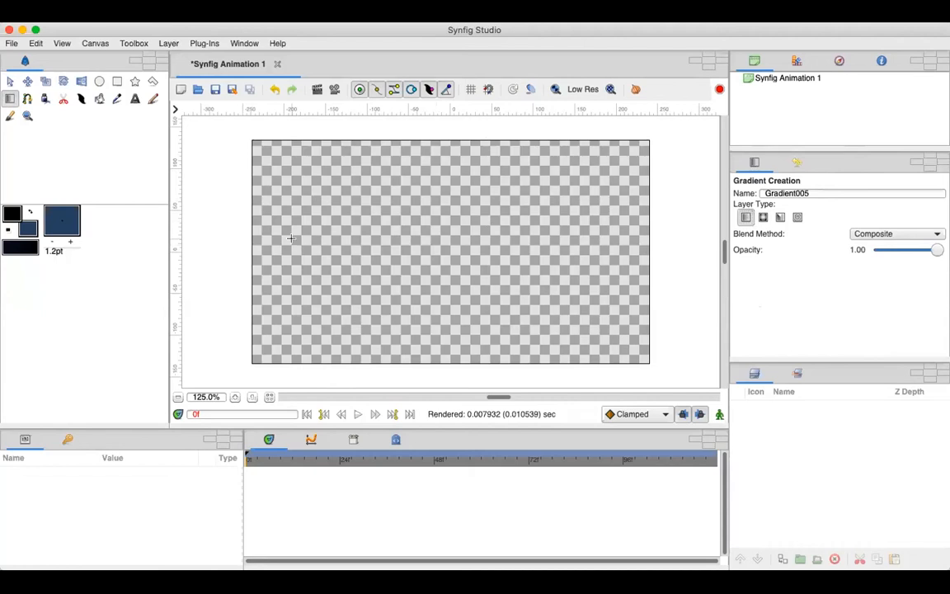
drag(285, 240, 607, 246)
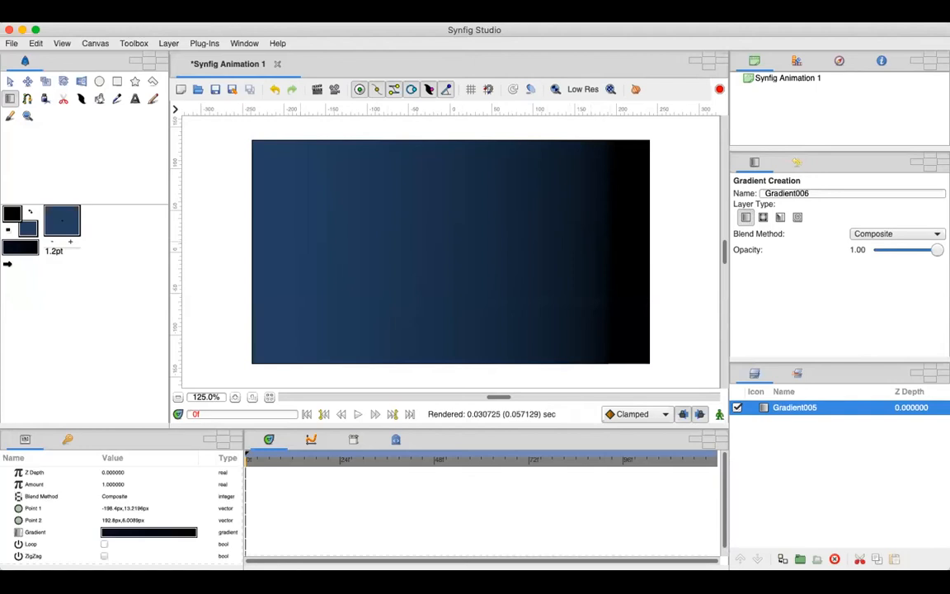
Change the fill colour to pinkish red and delete the blue gradient layer
click(30, 226)
click(537, 234)
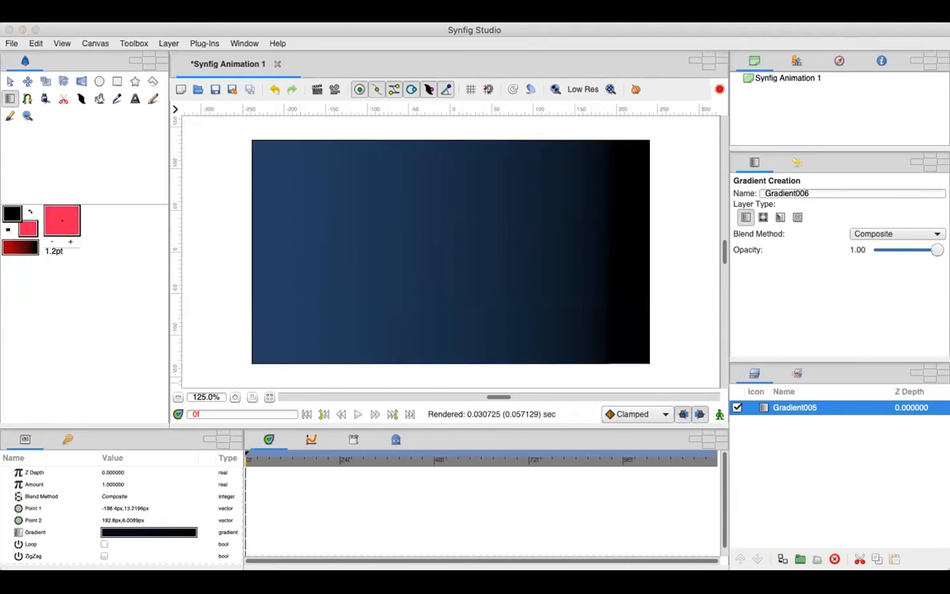
click(835, 559)
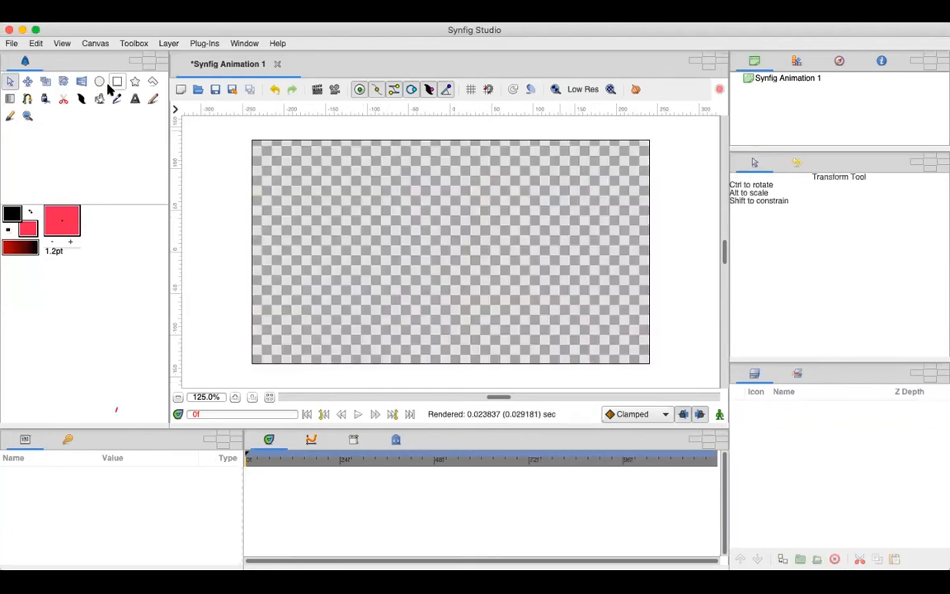
Draw a linear red-to-black gradient horizontally from the canvas's left part to right of centre, and delete its layer
click(10, 98)
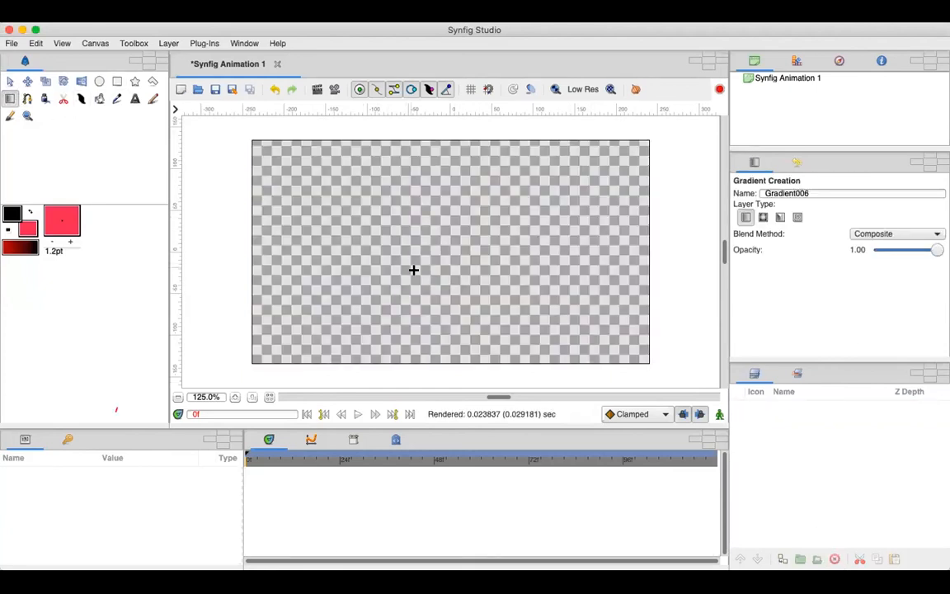
drag(306, 240, 541, 244)
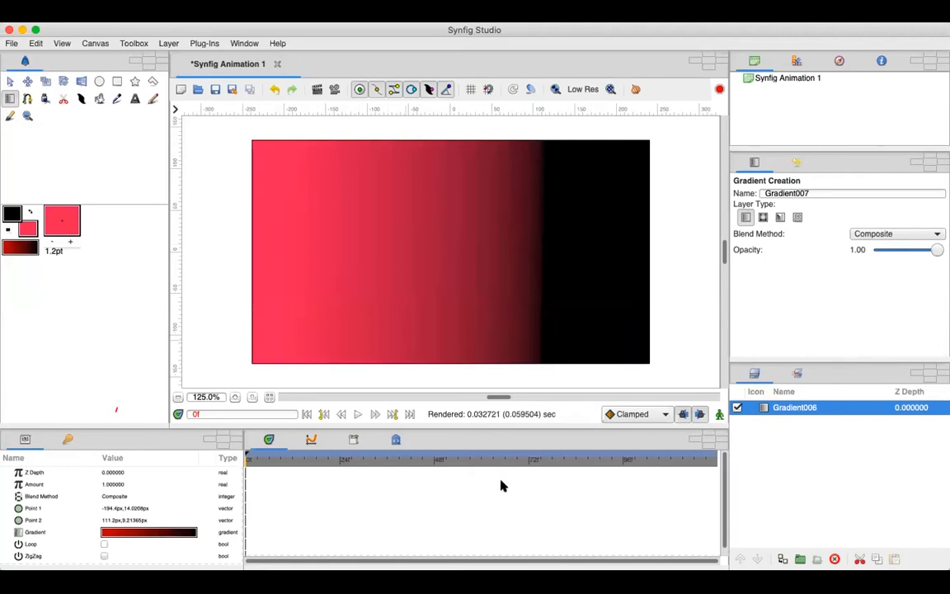
click(834, 558)
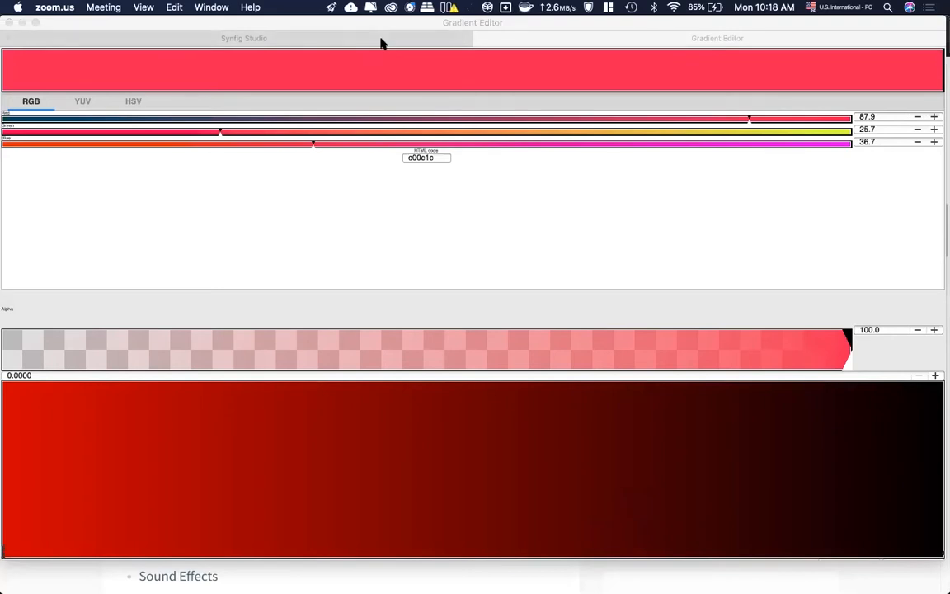
Lower the green channel of the default gradient's starting colour to 4.3
click(20, 387)
click(31, 121)
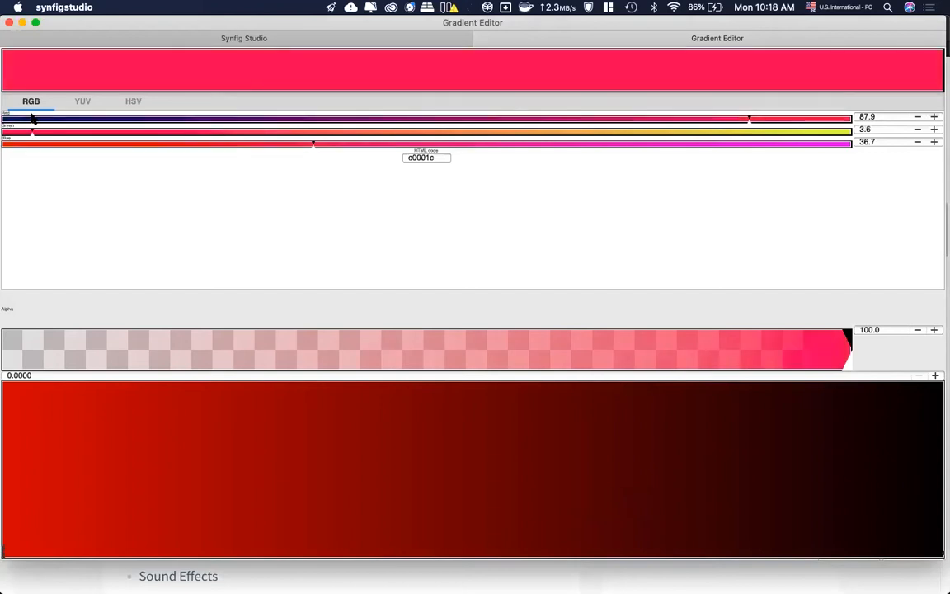
click(37, 124)
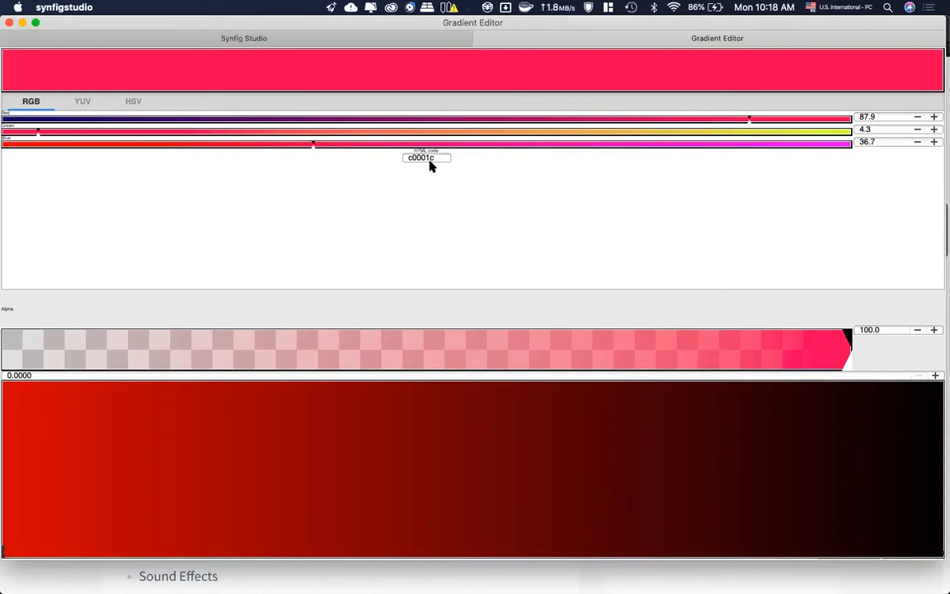
click(169, 43)
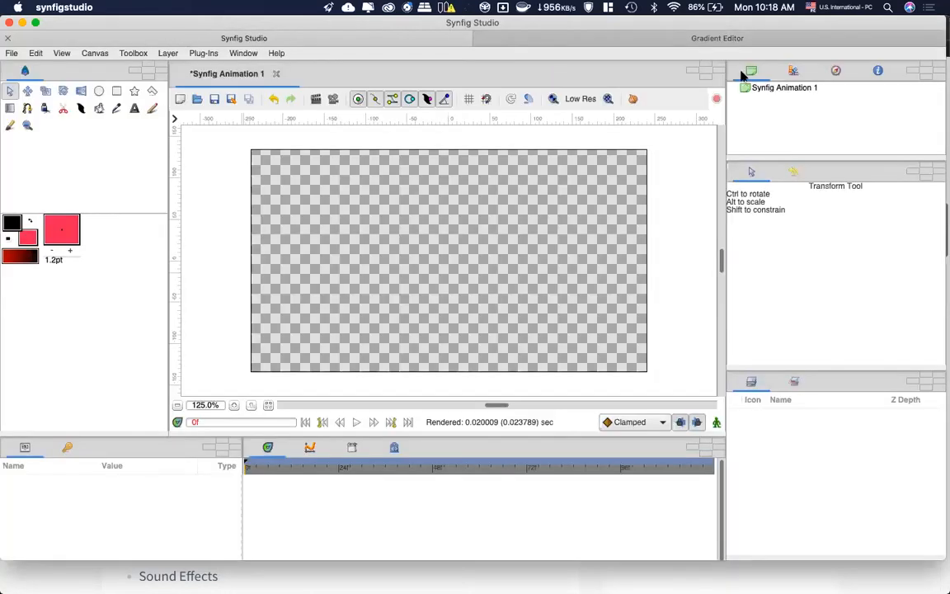
click(757, 38)
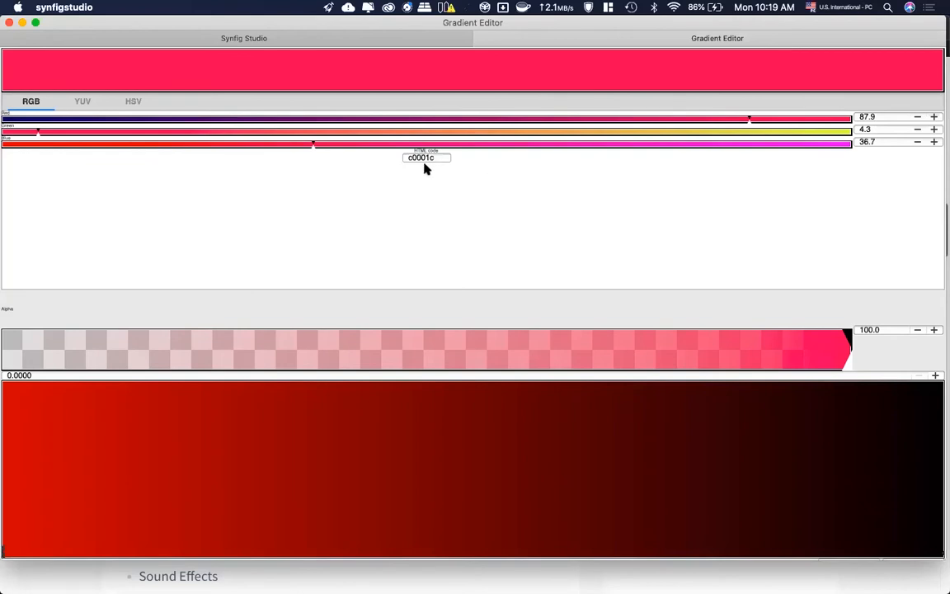
Reduce the alpha of the gradient's starting colour to 42.7 and close the Gradient Editor
click(621, 350)
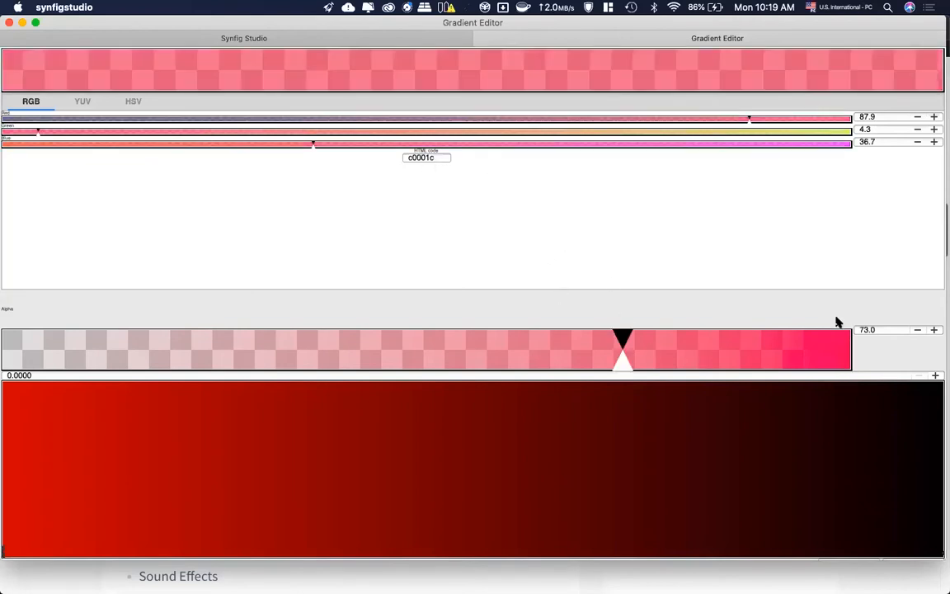
click(541, 331)
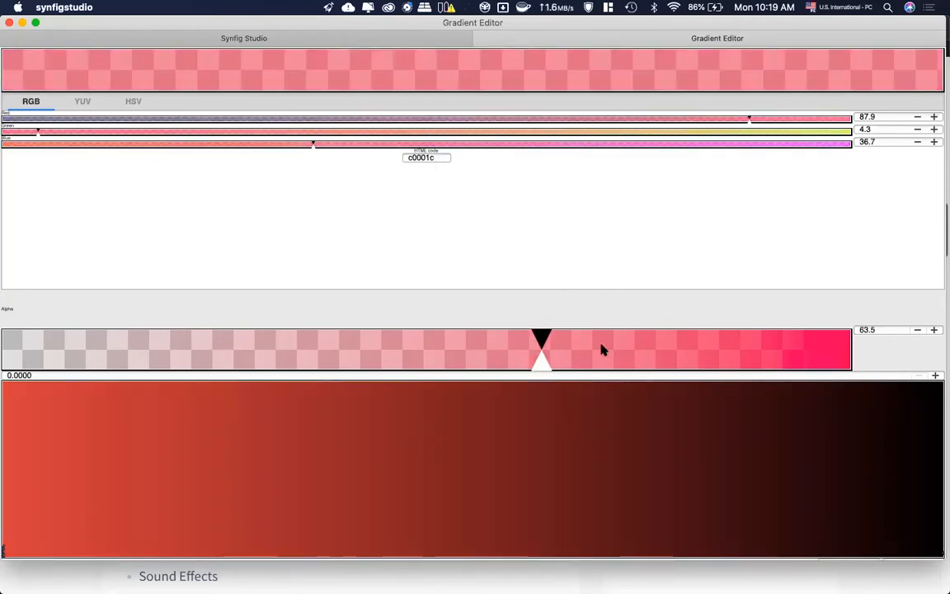
click(365, 347)
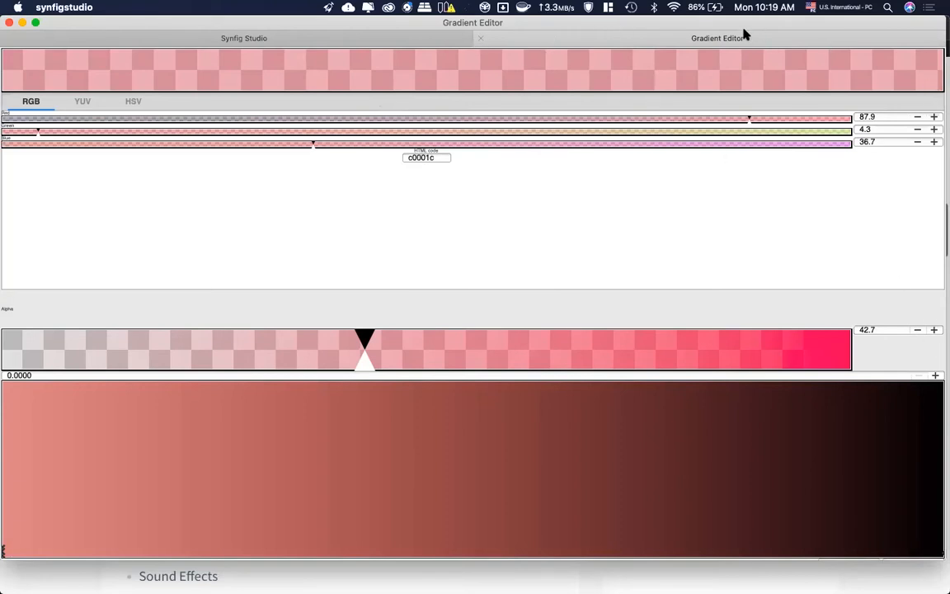
click(480, 38)
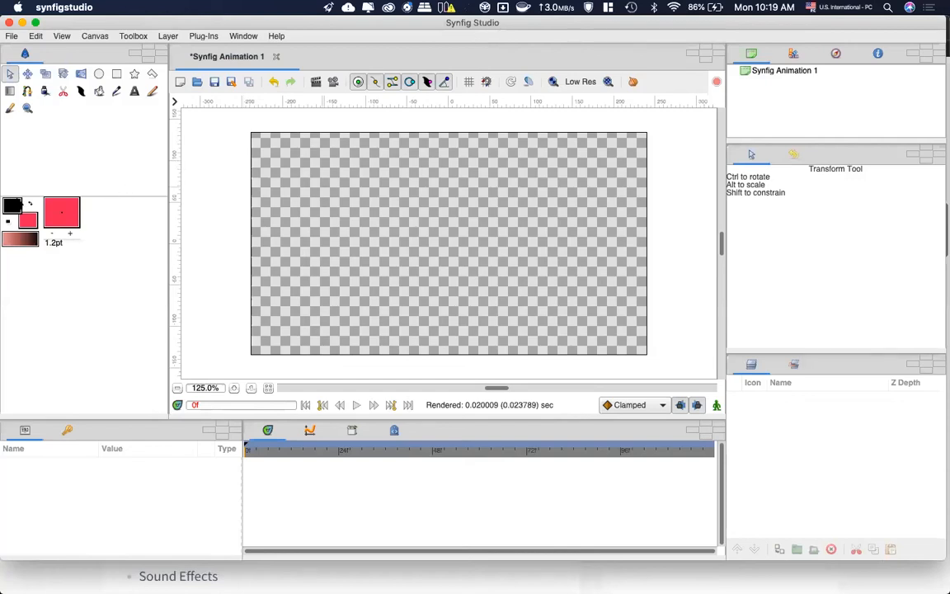
Change the outline colour from black to bright green
click(11, 206)
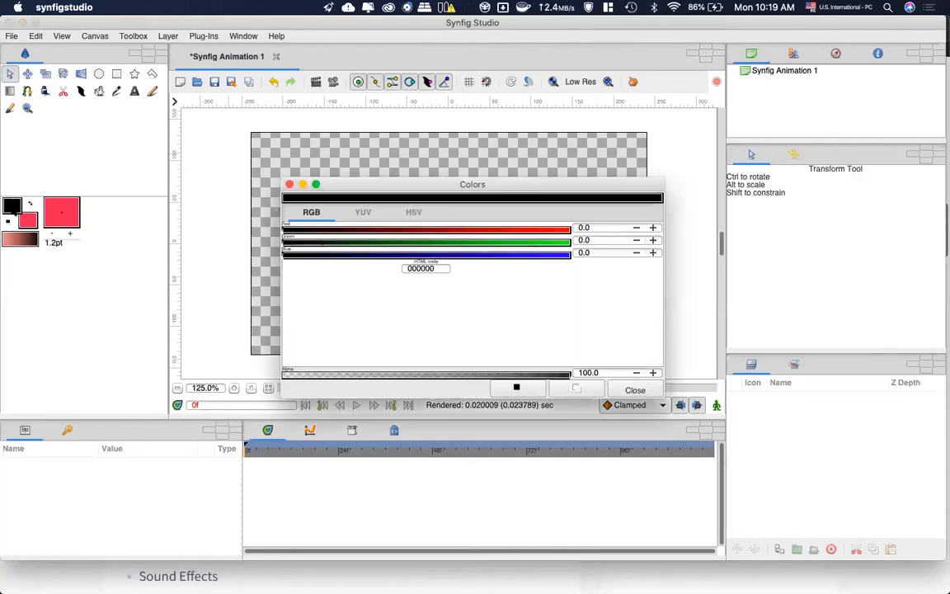
click(558, 240)
click(632, 389)
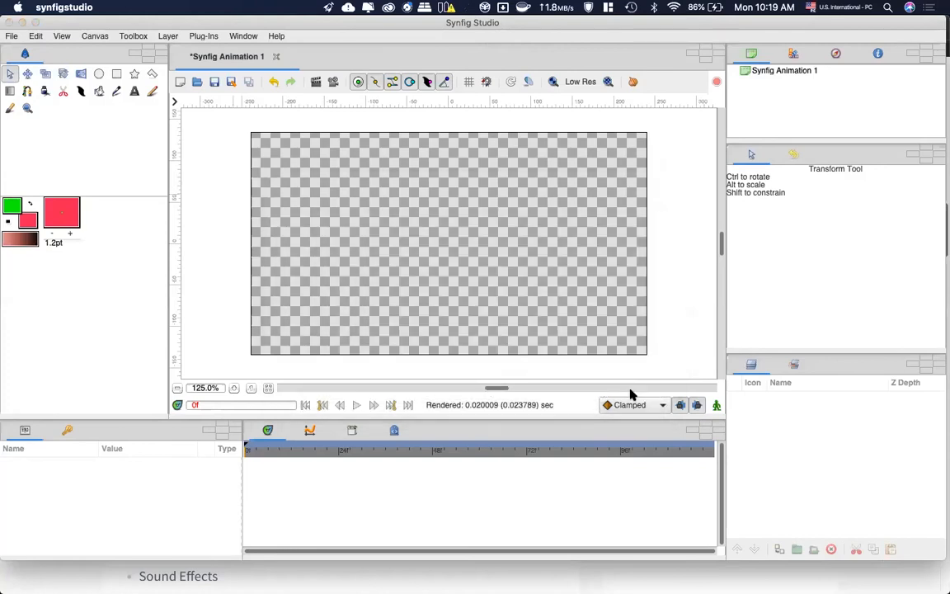
double_click(13, 239)
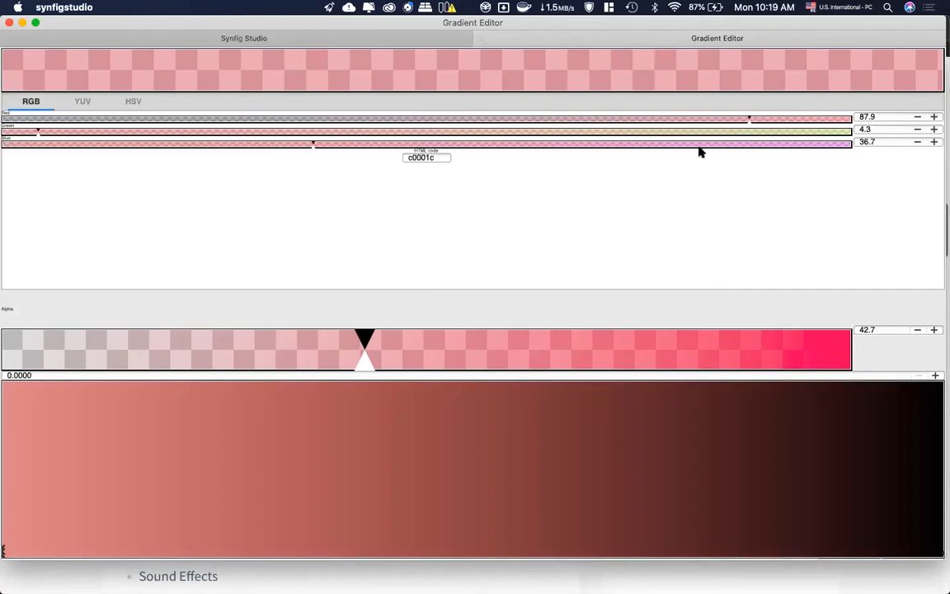
click(68, 38)
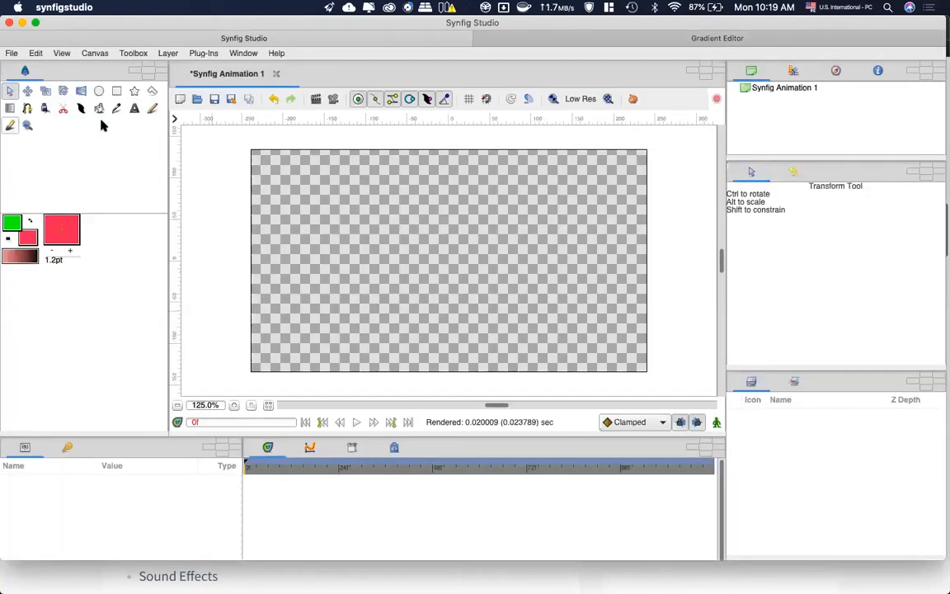
click(10, 125)
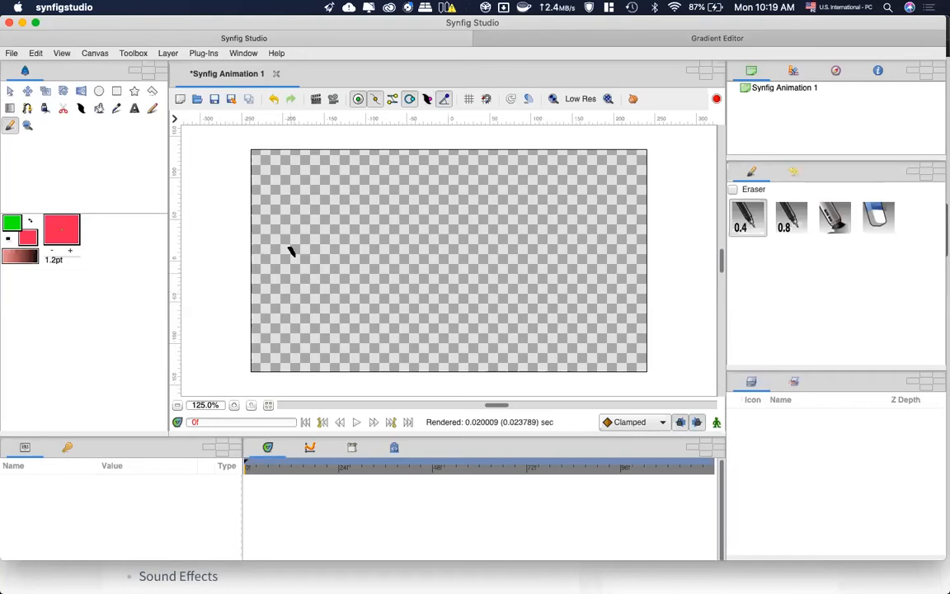
Draw a semi-transparent linear gradient about 419 px long across the canvas, and overlay a second one about 207 px long
click(9, 108)
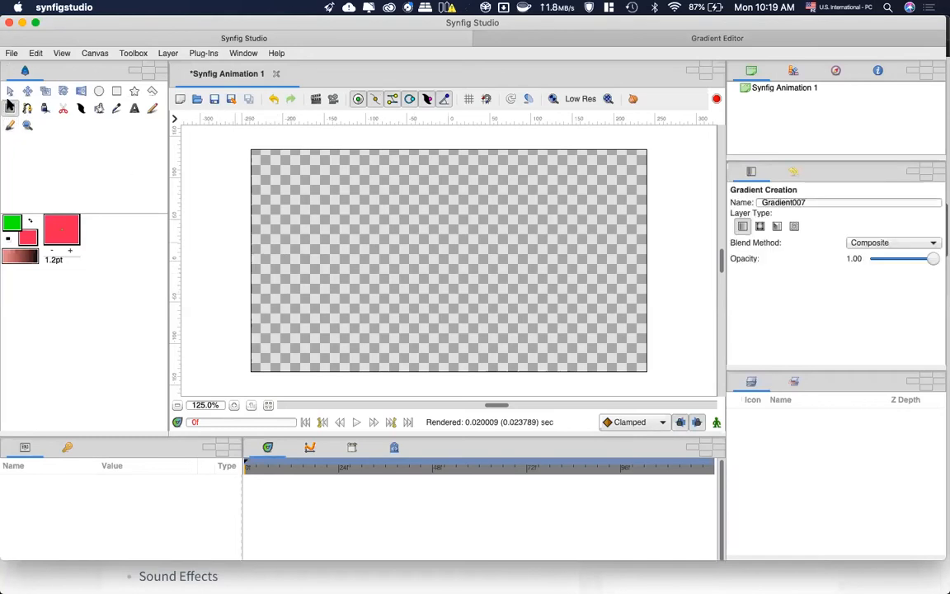
drag(291, 252, 634, 252)
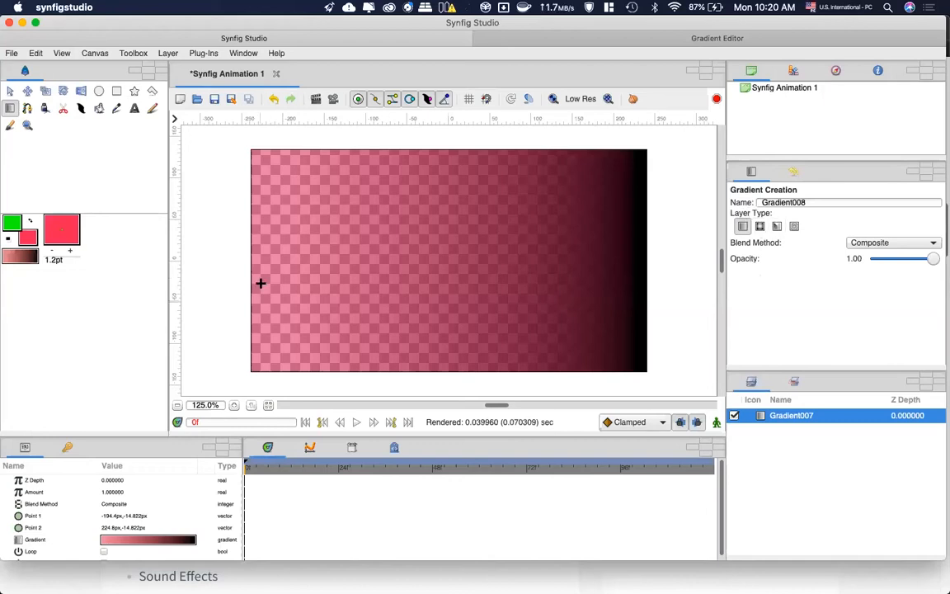
drag(329, 265, 506, 262)
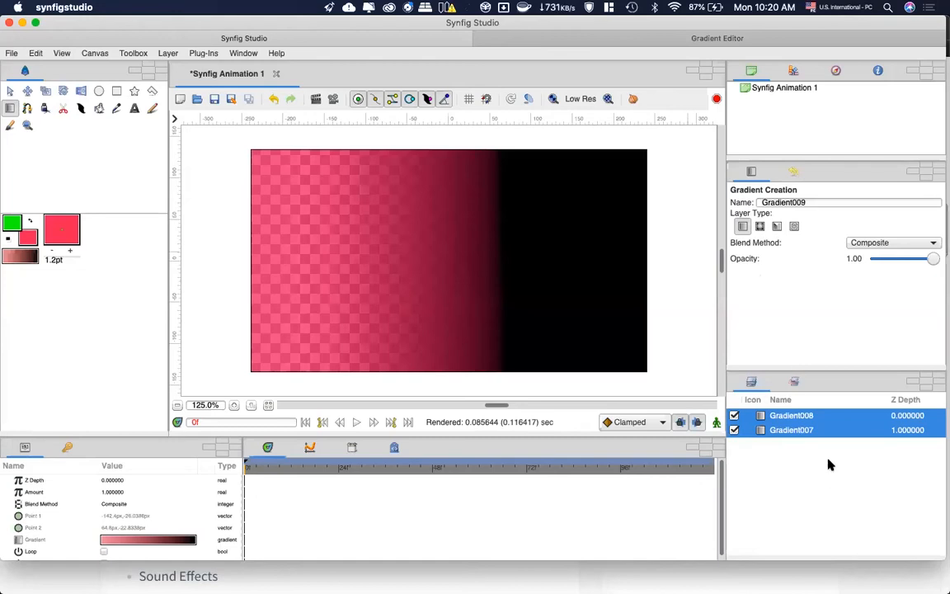
Delete both gradient layers and raise the alpha of the default gradient's starting colour to 98.6
click(605, 40)
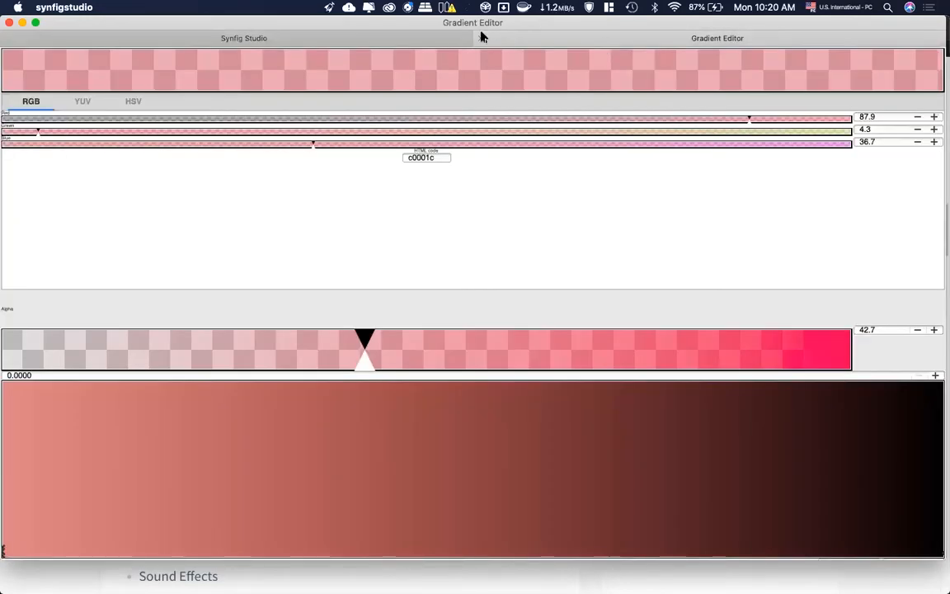
click(482, 38)
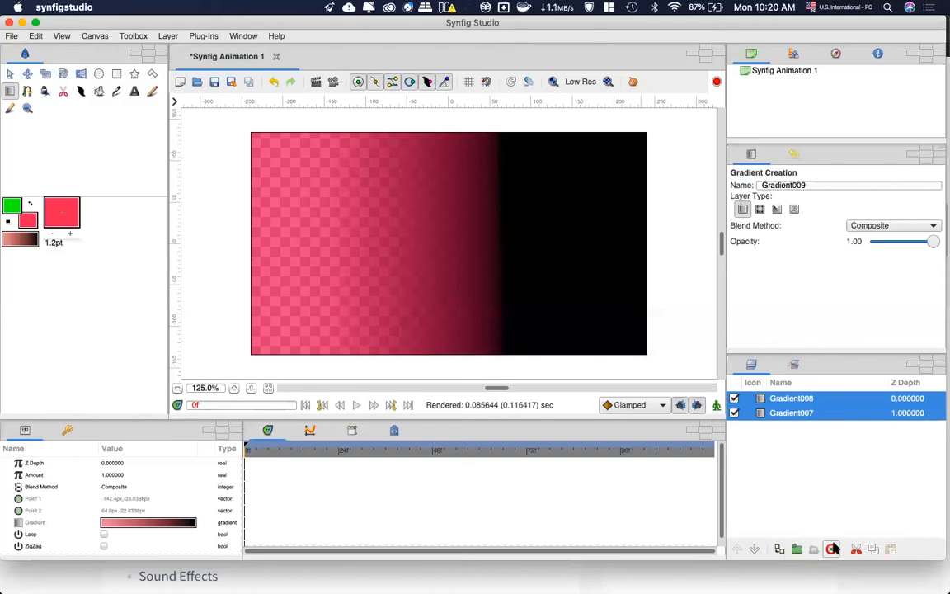
double_click(25, 240)
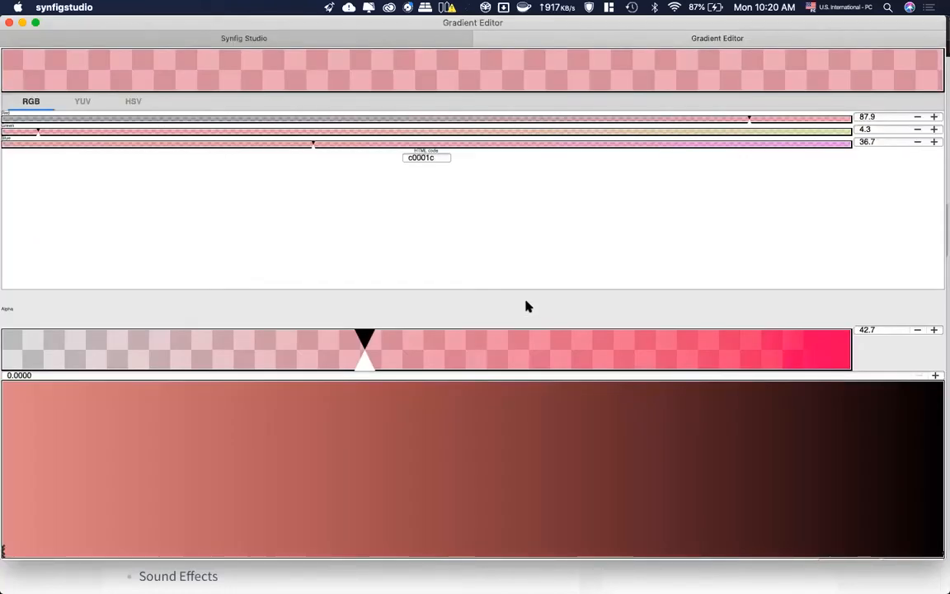
drag(744, 347, 845, 343)
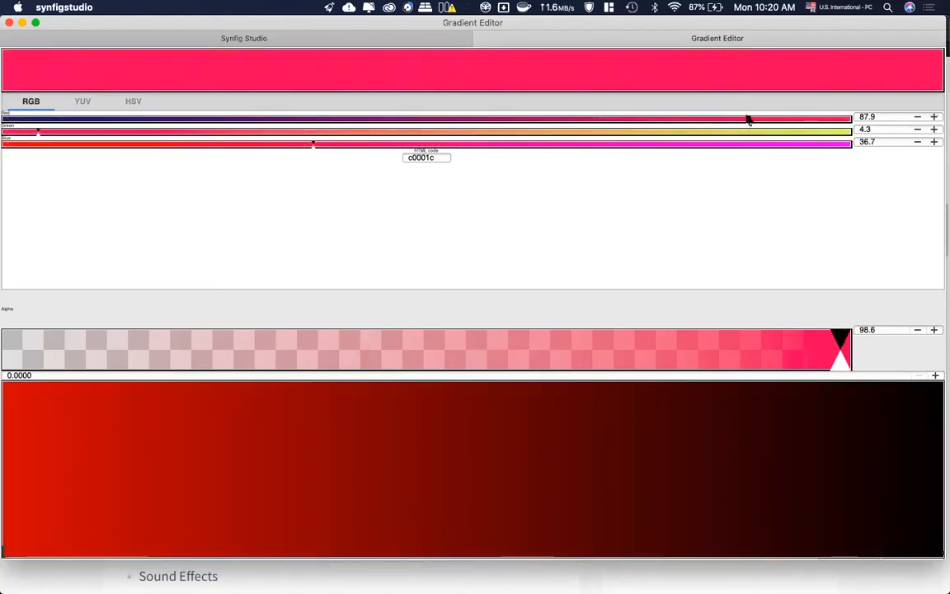
Set the gradient's starting colour to red 10.9 and green 5.3, and close the Gradient Editor
click(139, 118)
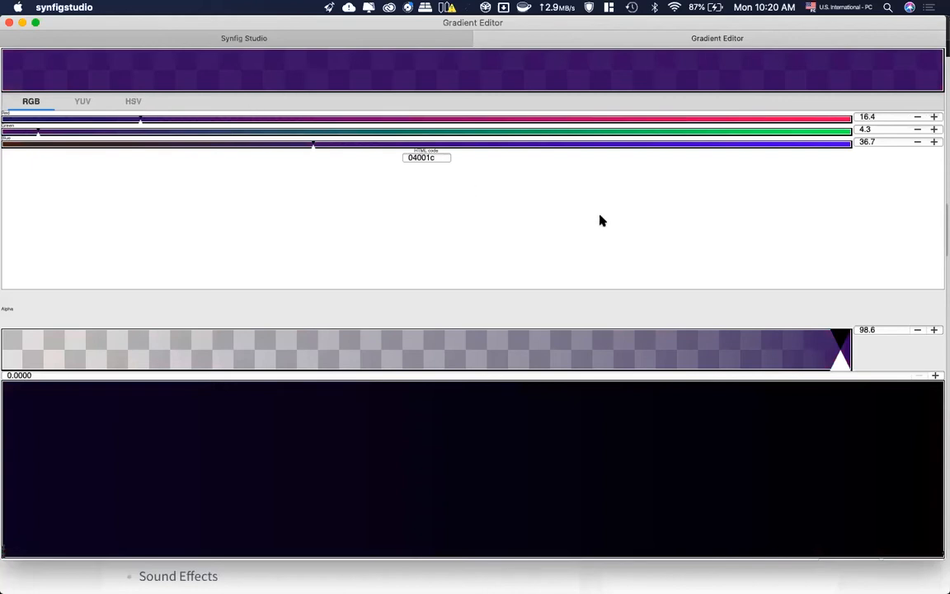
click(93, 118)
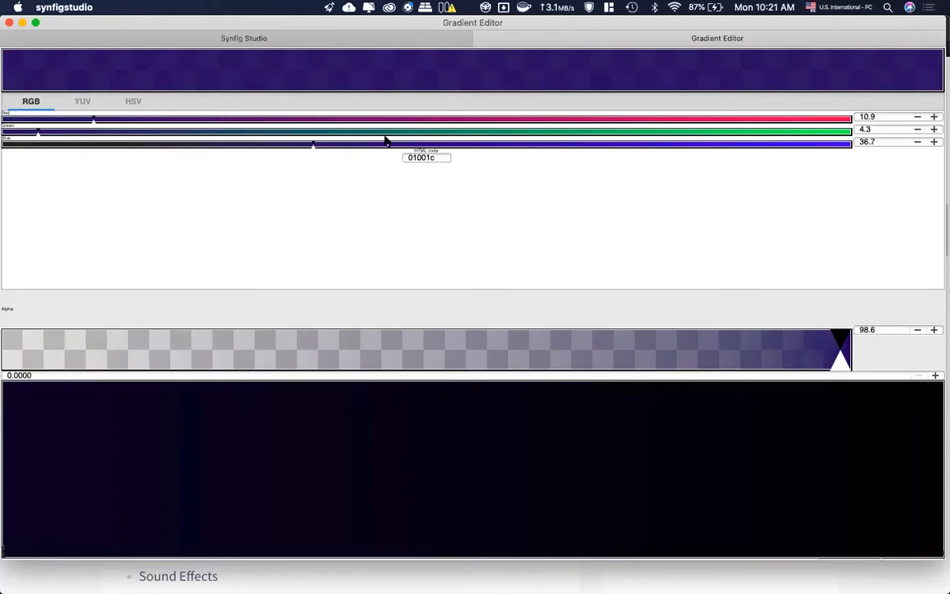
click(935, 125)
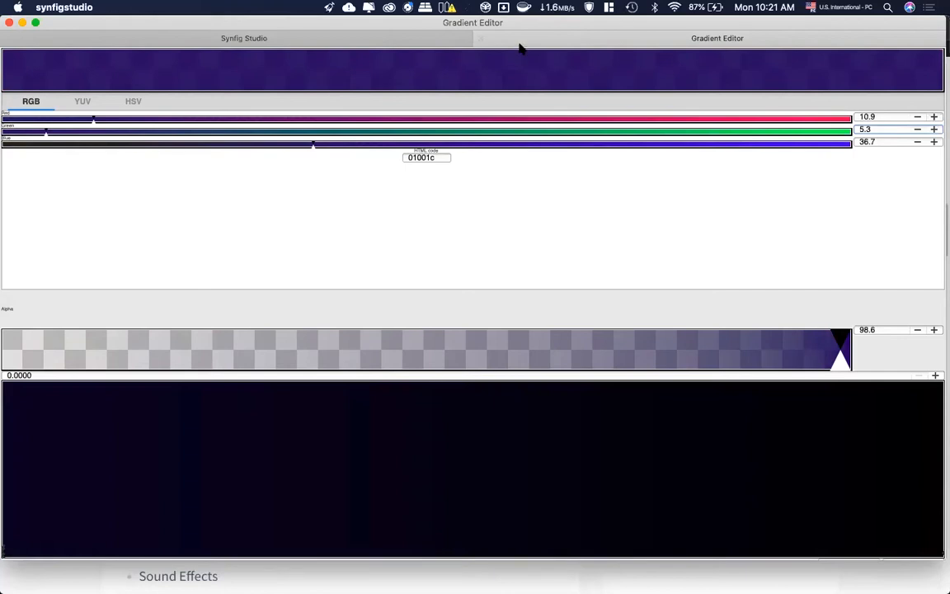
click(483, 38)
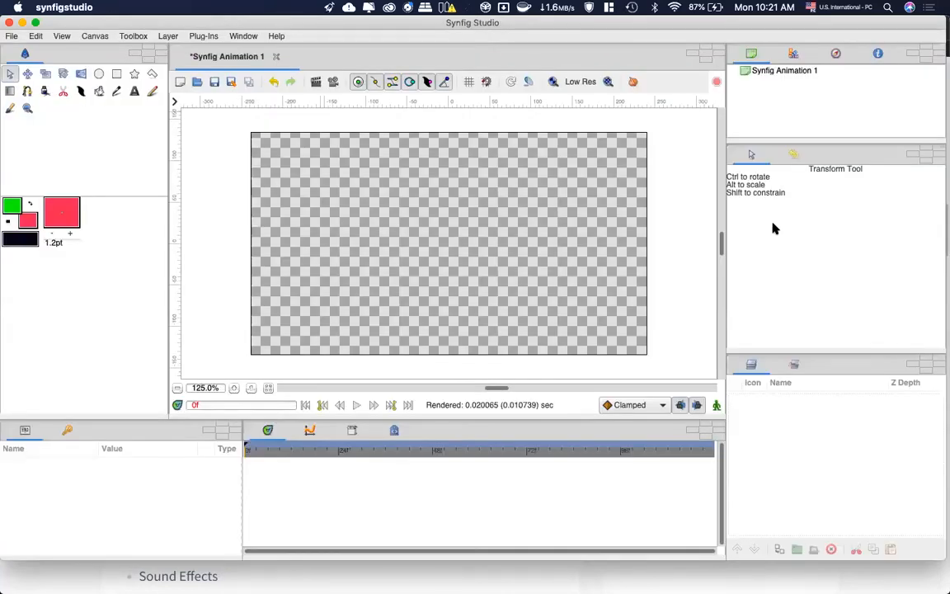
Swap the outline and fill colours, raise the gradient starting colour's green channel to 84.6, and return to the canvas
click(30, 204)
double_click(36, 240)
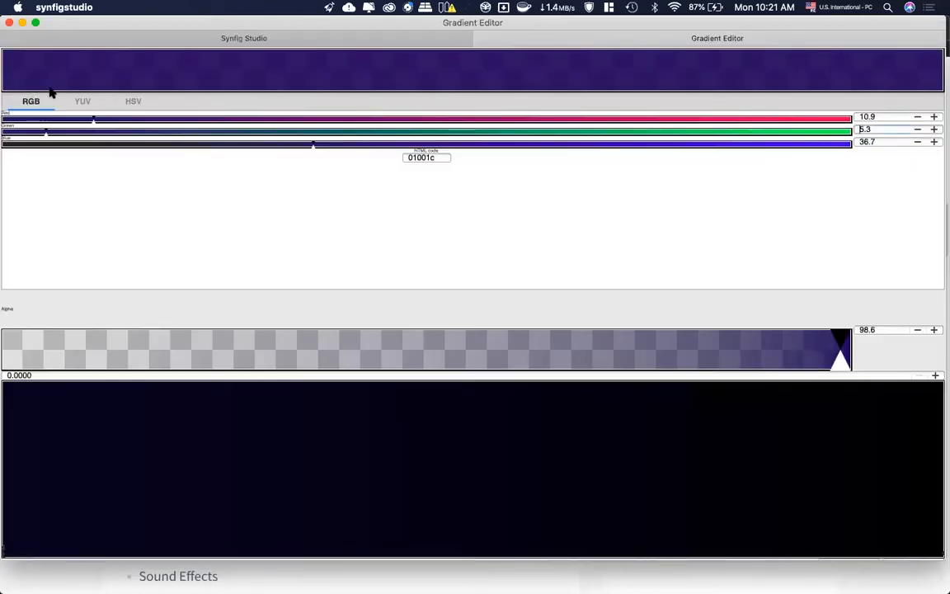
click(721, 130)
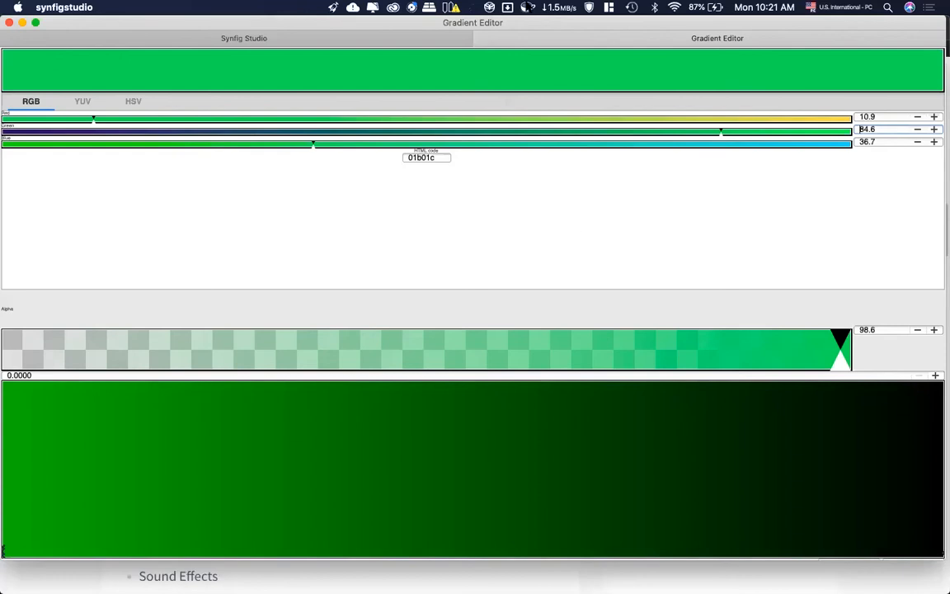
click(62, 47)
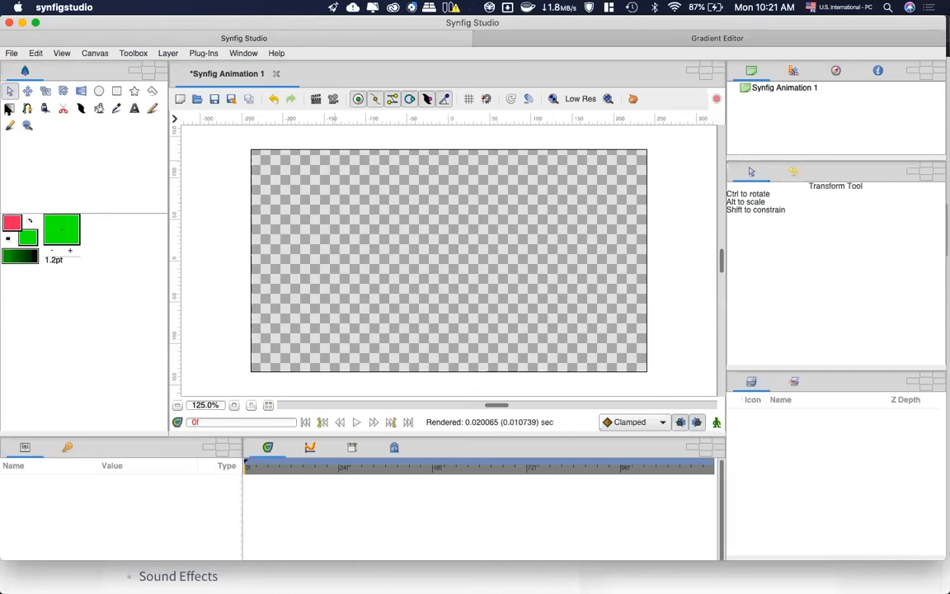
Close the Gradient Editor to leave only the canvas workspace
click(10, 124)
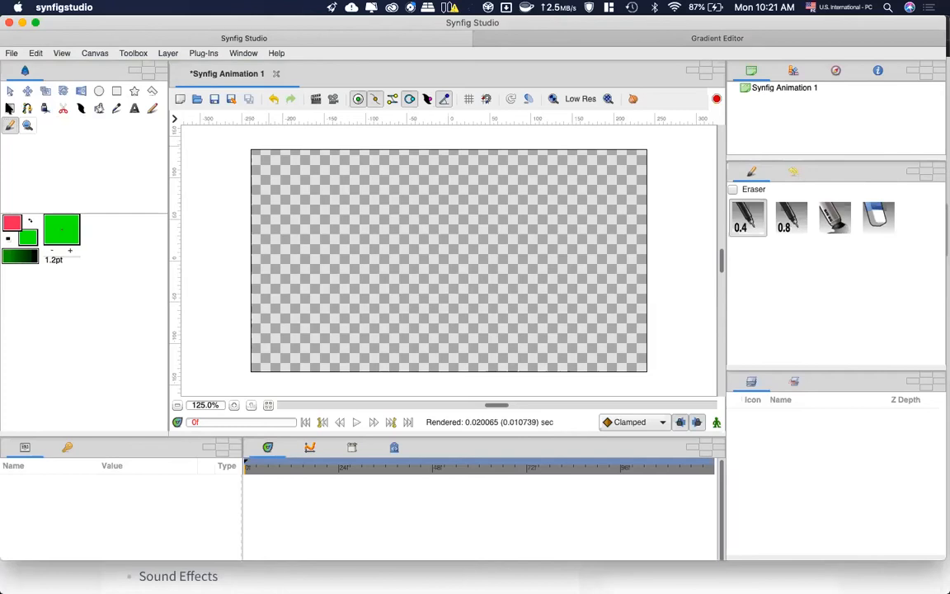
click(479, 36)
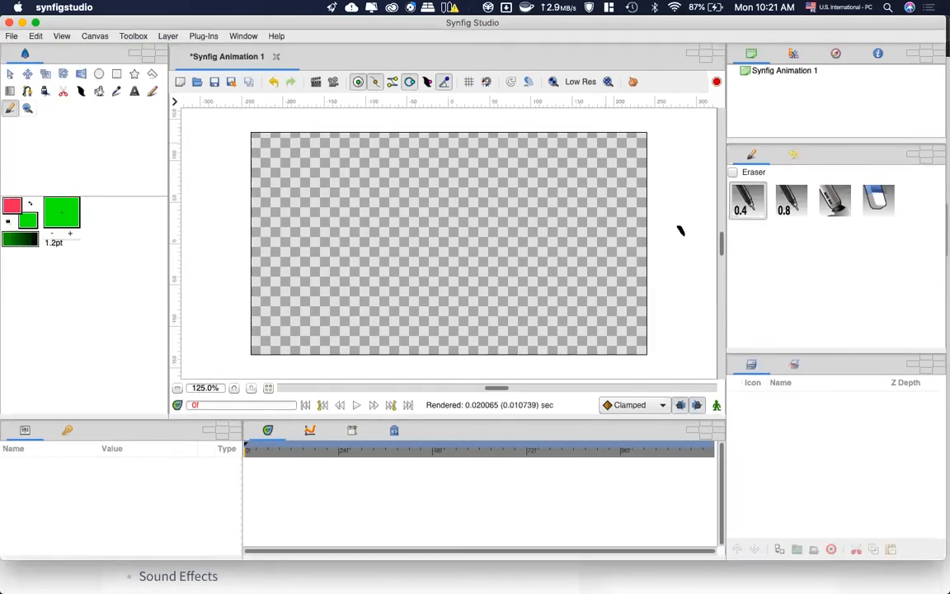
Draw a radial gradient with a radius of about 350 px across the canvas, and delete its layer
click(10, 91)
click(759, 209)
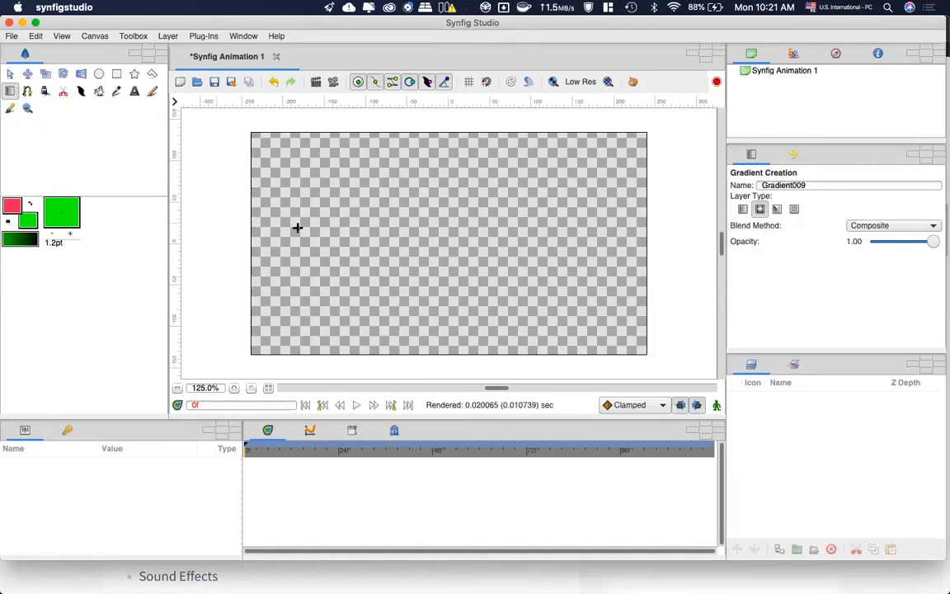
drag(300, 228, 589, 228)
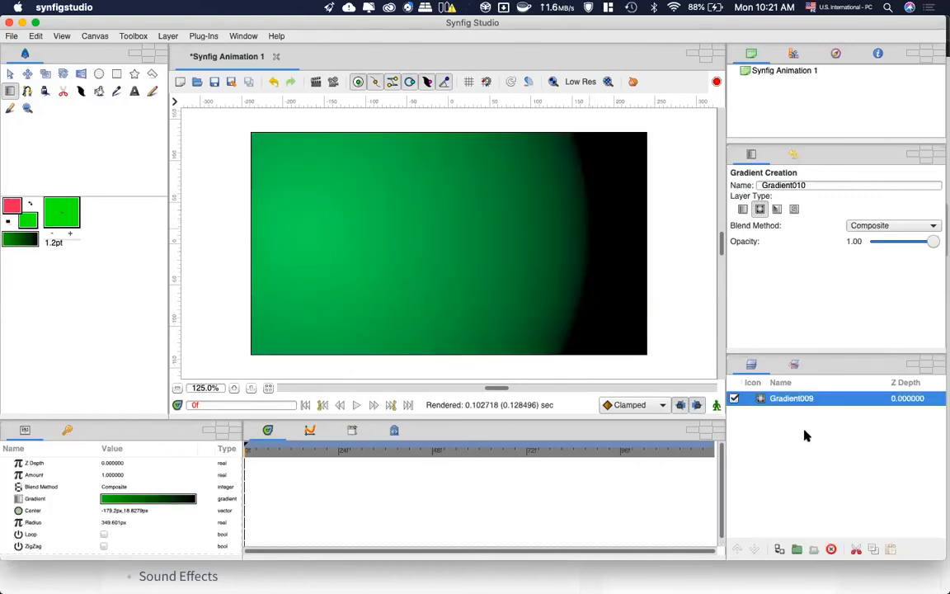
click(830, 548)
Draw a radial gradient with a radius of about 84 px and move its centre to about 4.8 px, 0.4 px
click(10, 91)
drag(397, 244, 467, 246)
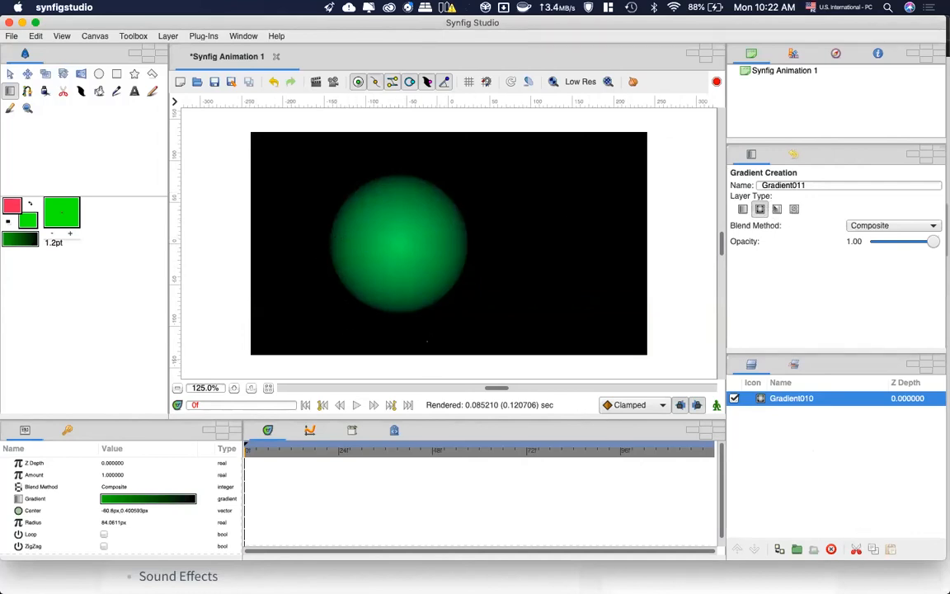
click(11, 74)
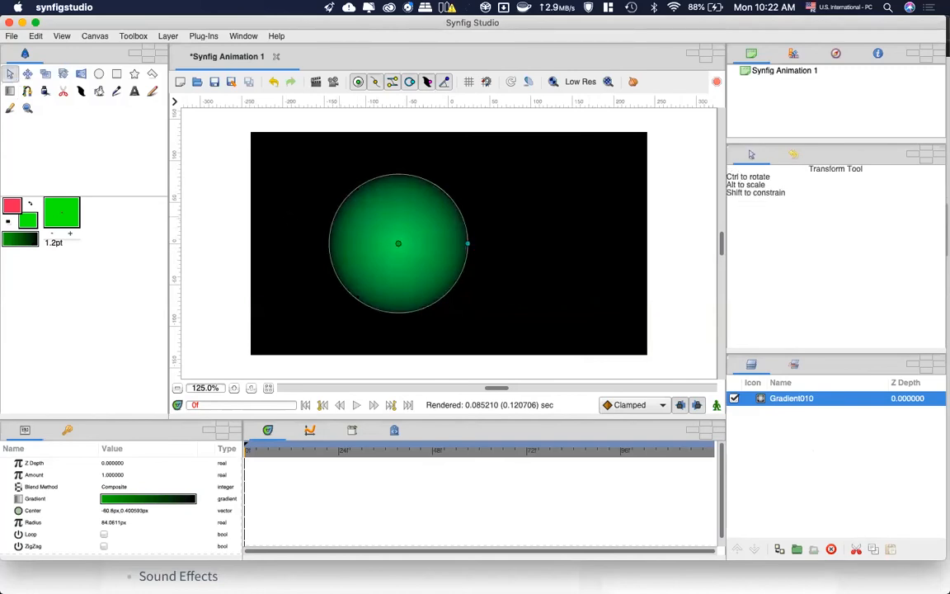
drag(397, 246, 452, 243)
Enlarge the radial gradient's radius to 274.4 px and delete its layer
drag(521, 243, 660, 247)
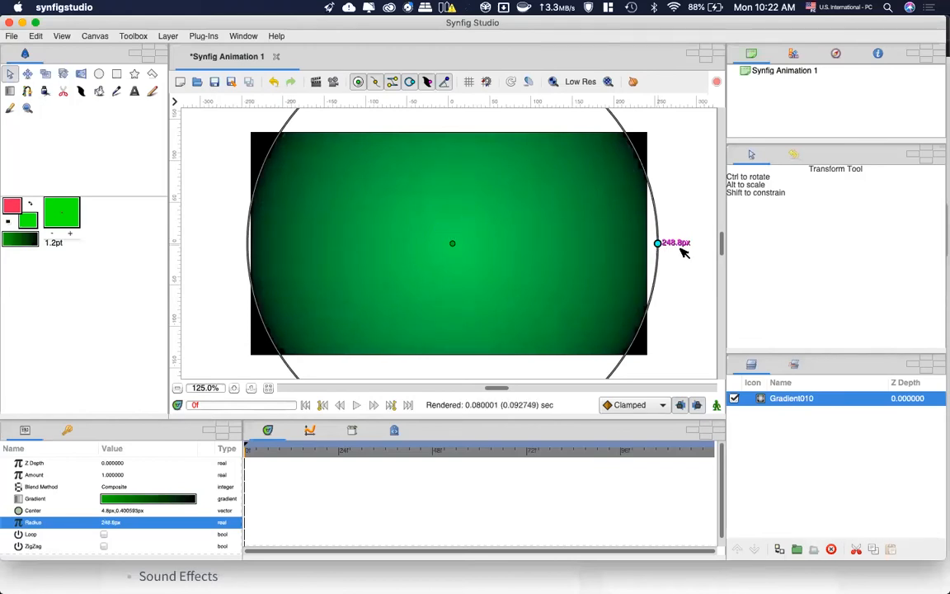
drag(659, 245, 679, 245)
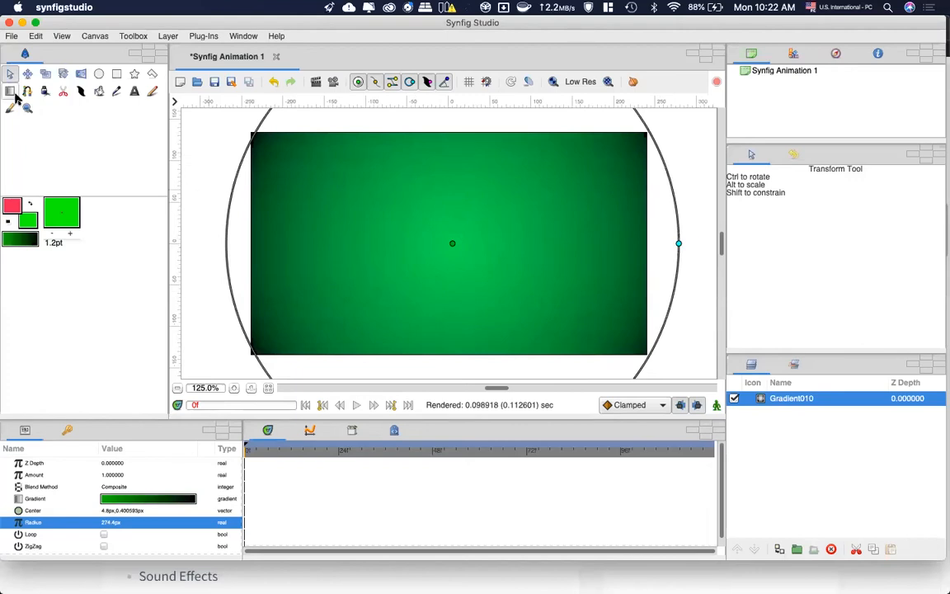
click(830, 549)
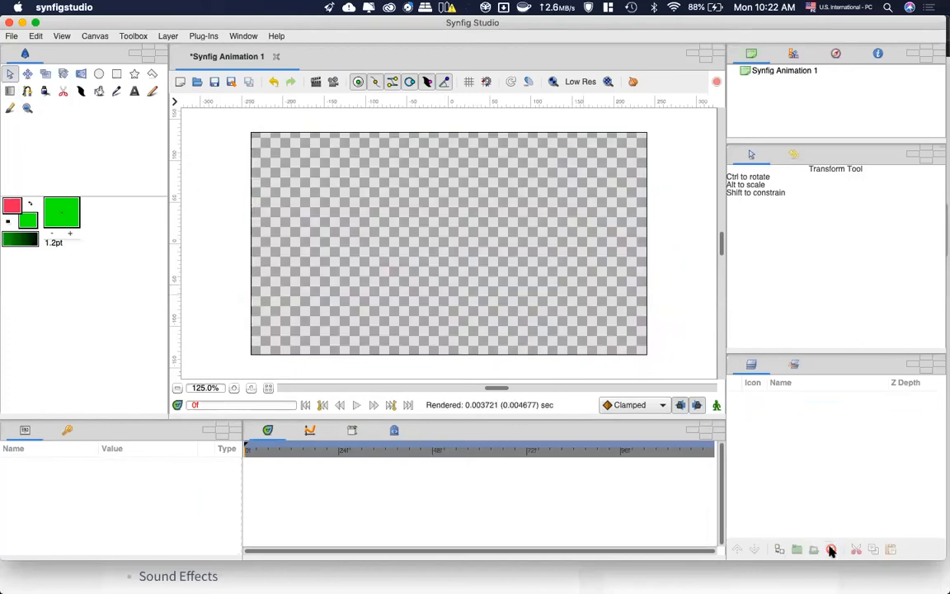
Draw a conical gradient centred at about -162 px, 21 px with a nearly horizontal edge, and delete its layer
click(10, 91)
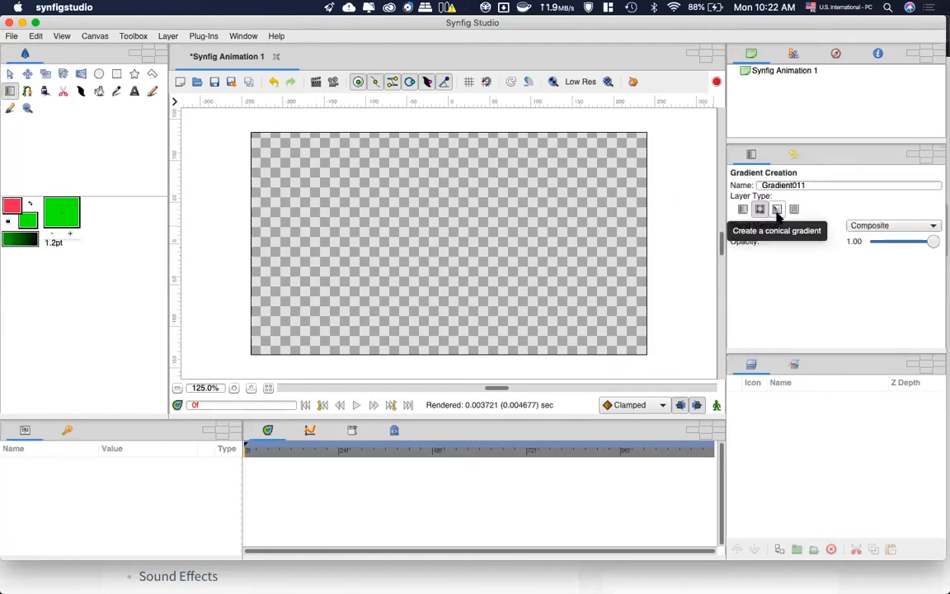
click(776, 210)
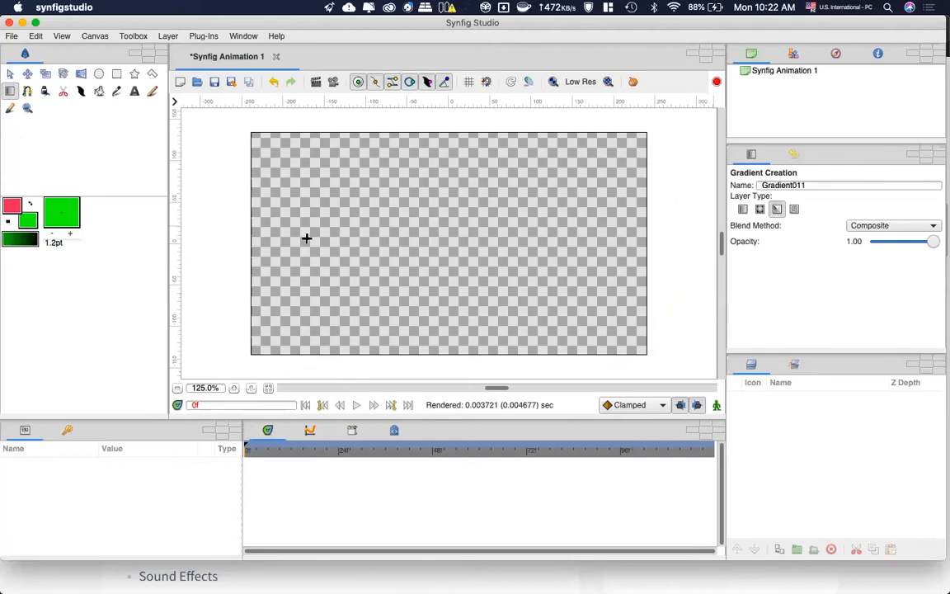
drag(315, 226, 477, 223)
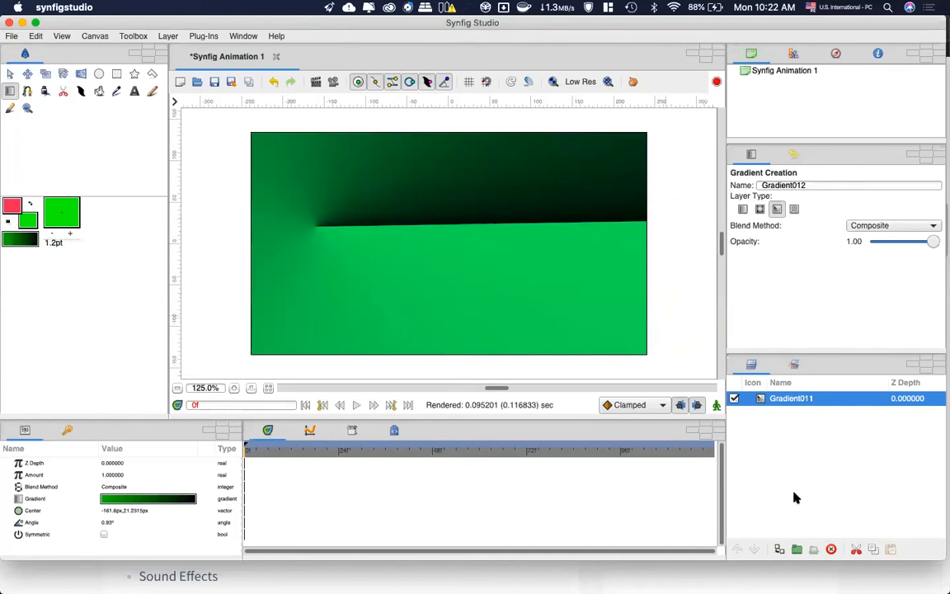
click(830, 548)
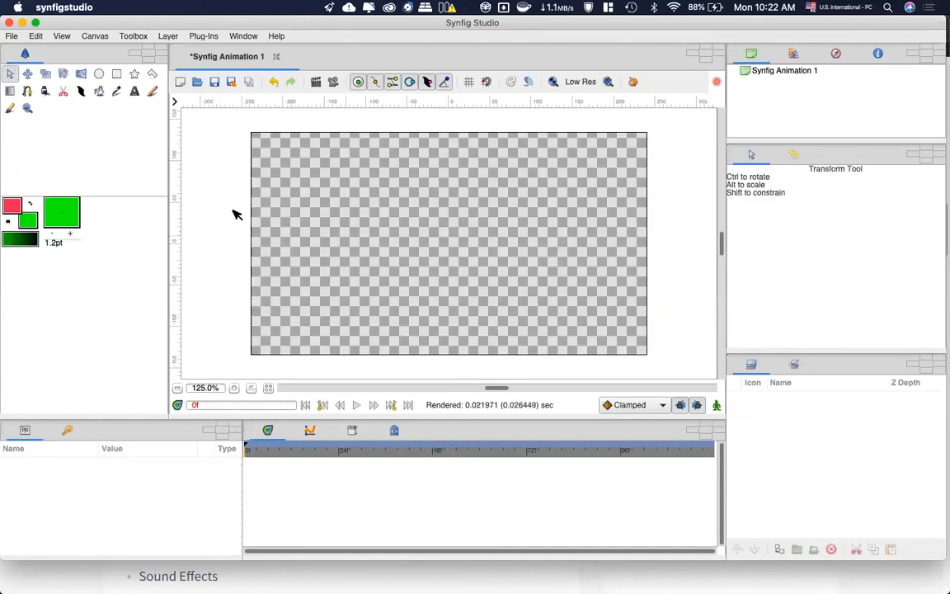
Draw another conical gradient centred at about -64 px, 4 px, and delete its layer
click(10, 91)
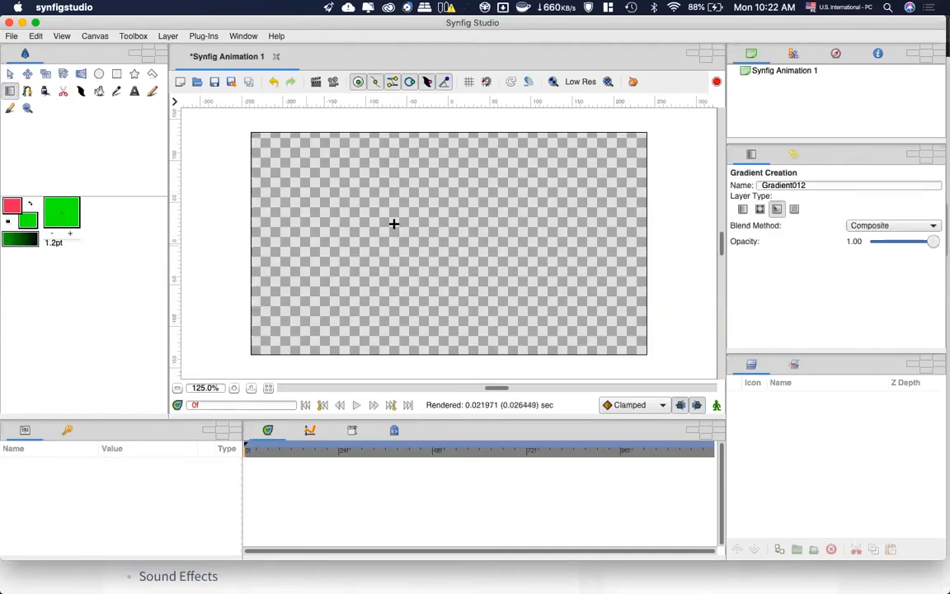
drag(396, 240, 461, 241)
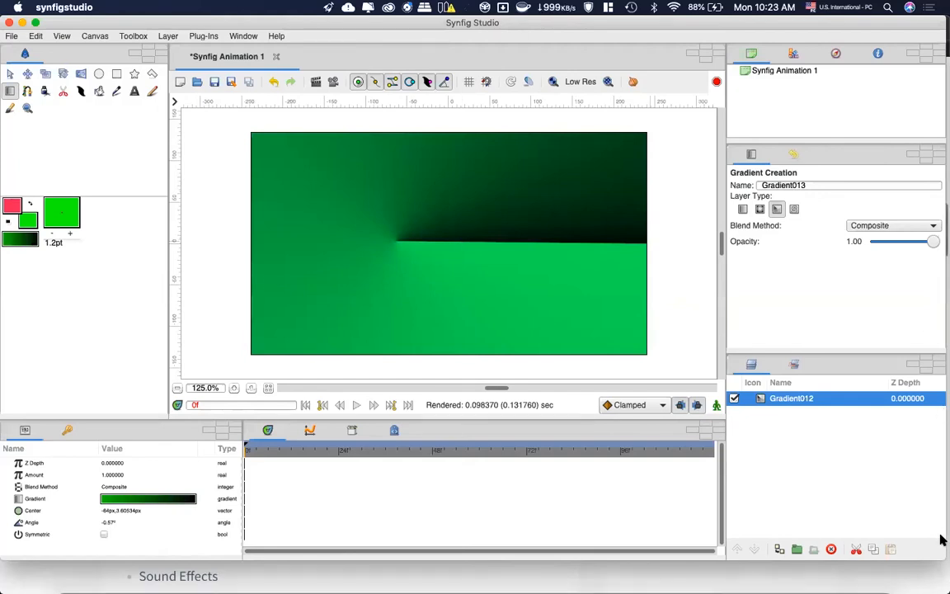
click(831, 548)
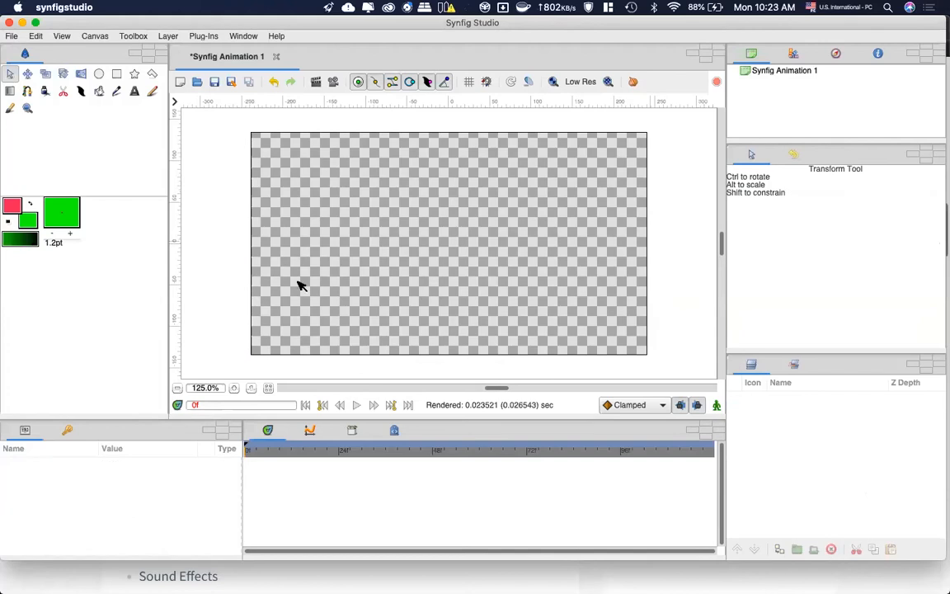
Draw a spiral gradient with a radius of about 93 px, centred slightly left of the canvas middle
click(10, 91)
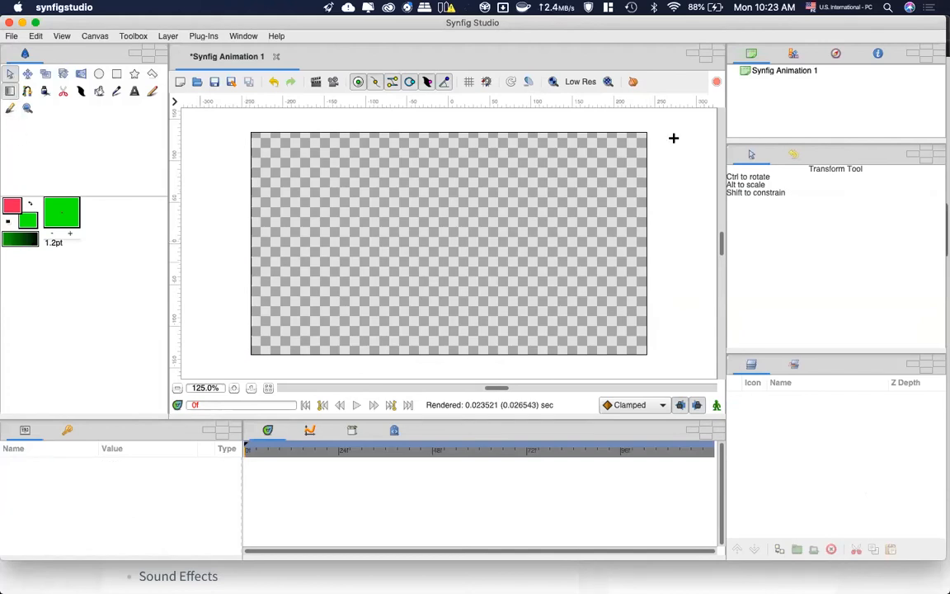
click(794, 211)
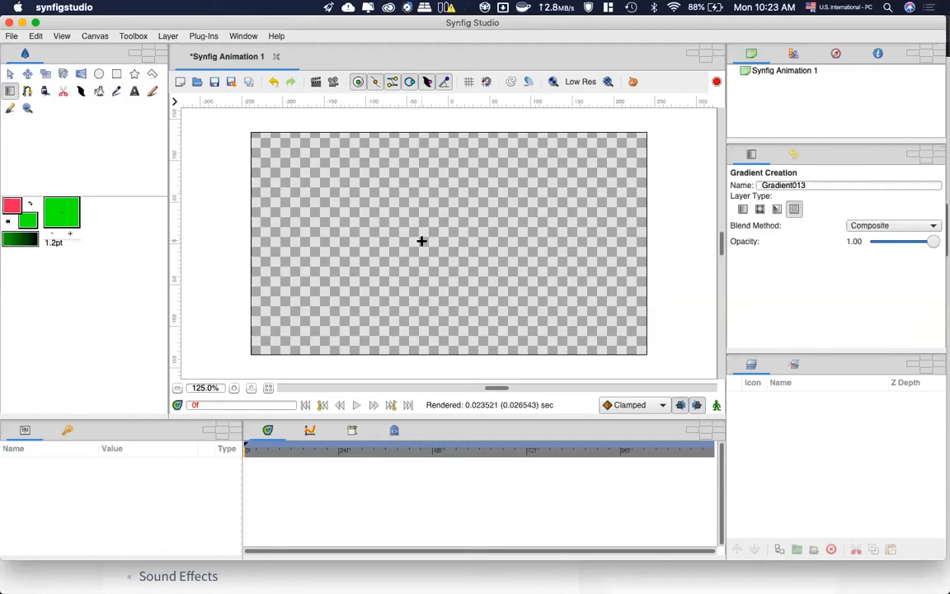
drag(424, 231, 499, 229)
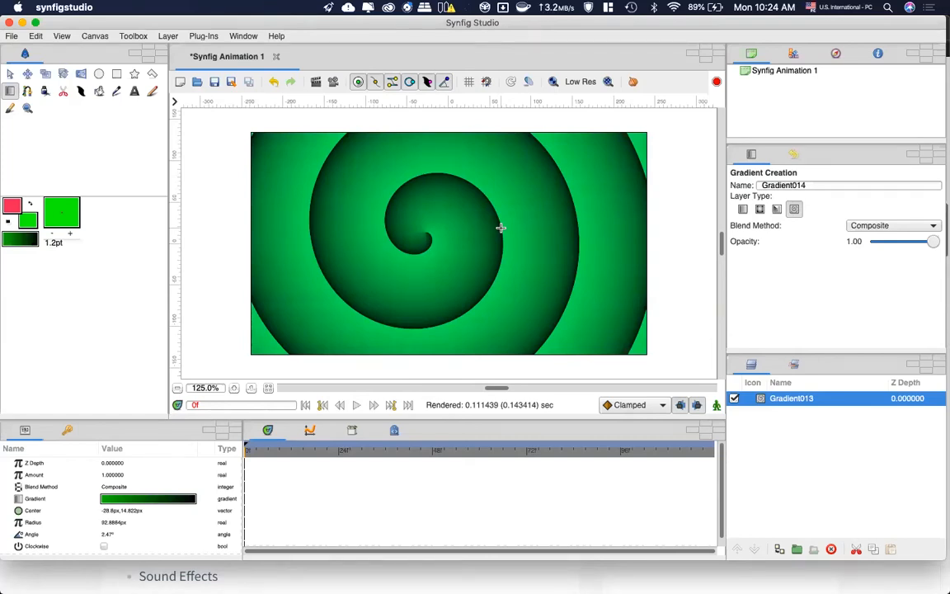
Set the fill colour to red 84.3, green 94.1 and blue 96.4, and draw a narrow upright rectangle standing on the canvas's lower edge
click(31, 216)
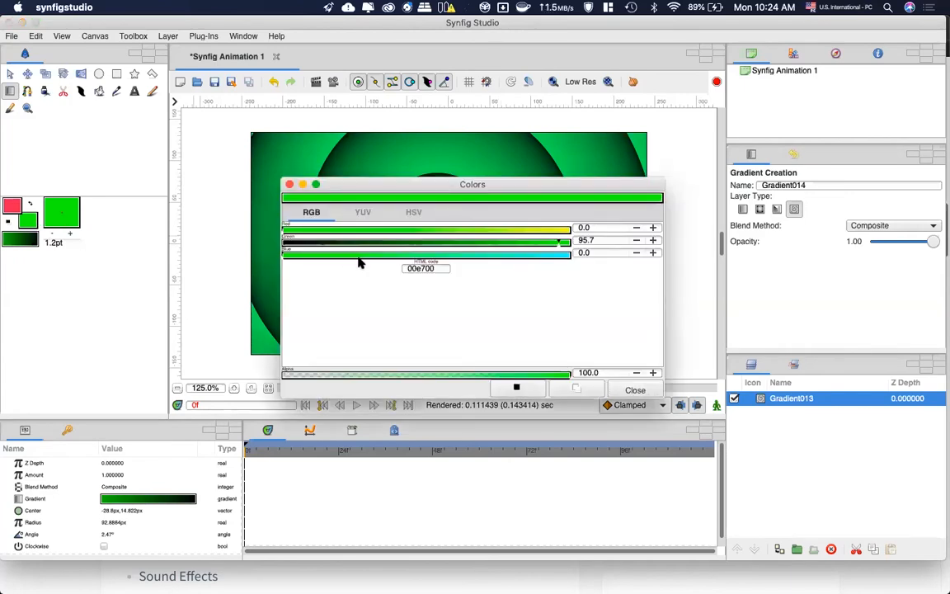
drag(553, 244, 560, 255)
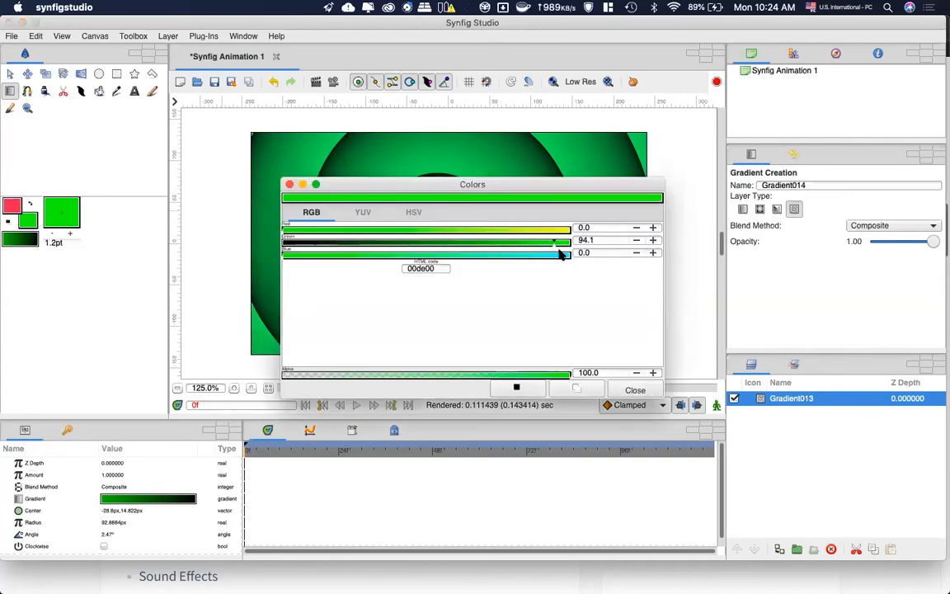
click(560, 253)
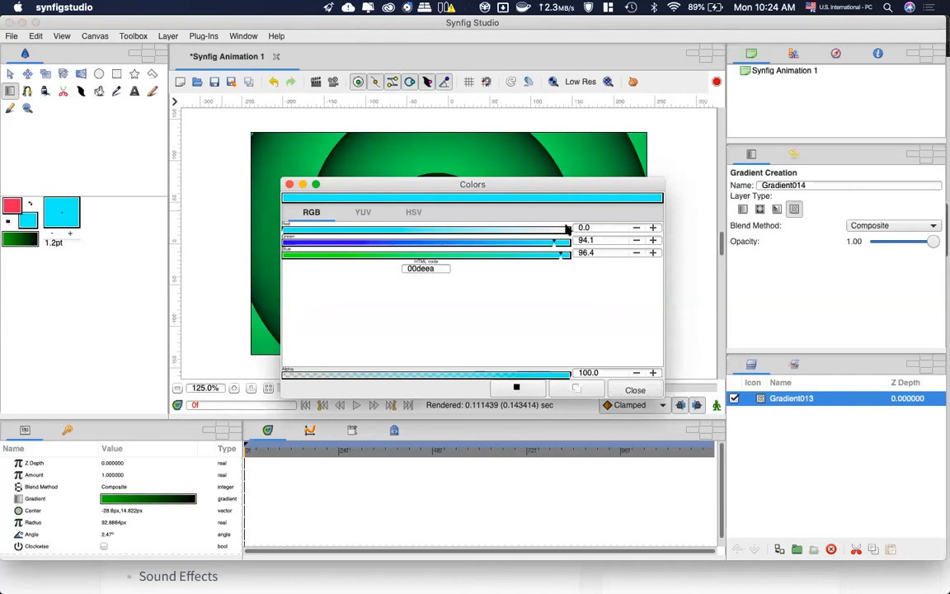
click(524, 229)
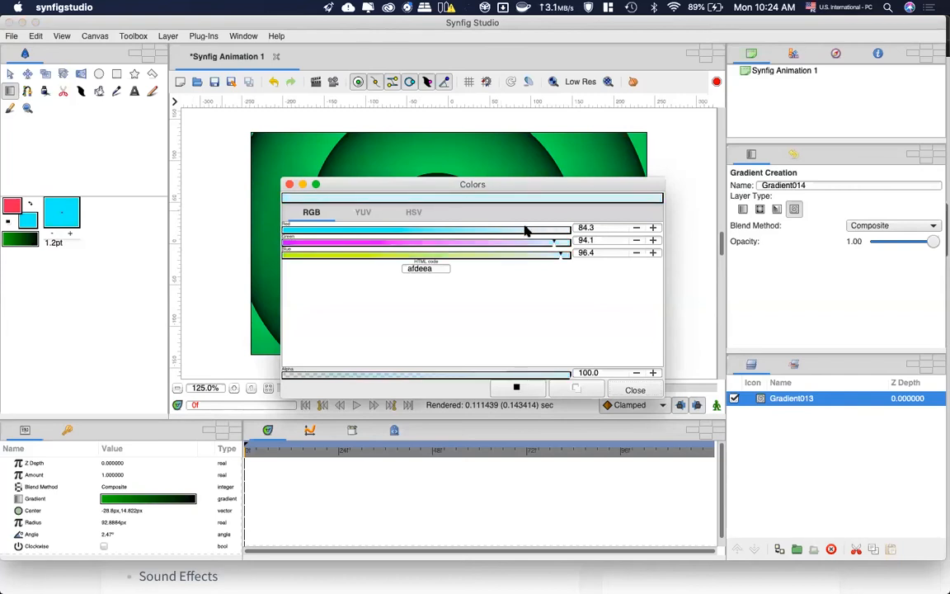
click(631, 389)
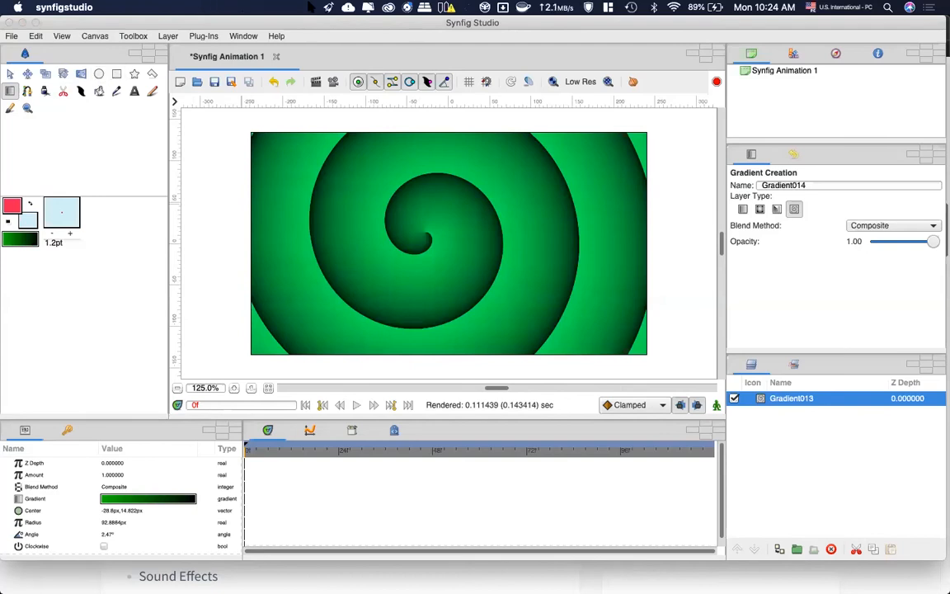
click(116, 74)
drag(429, 275, 465, 356)
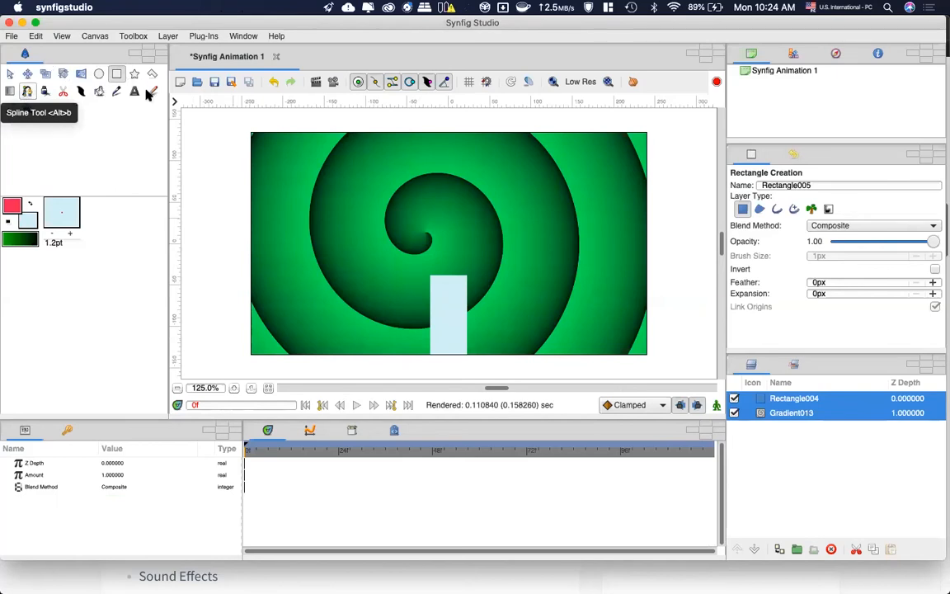
Draw a small closed flame-shaped spline with region and advanced outline rising from the top edge of the rectangle
click(27, 90)
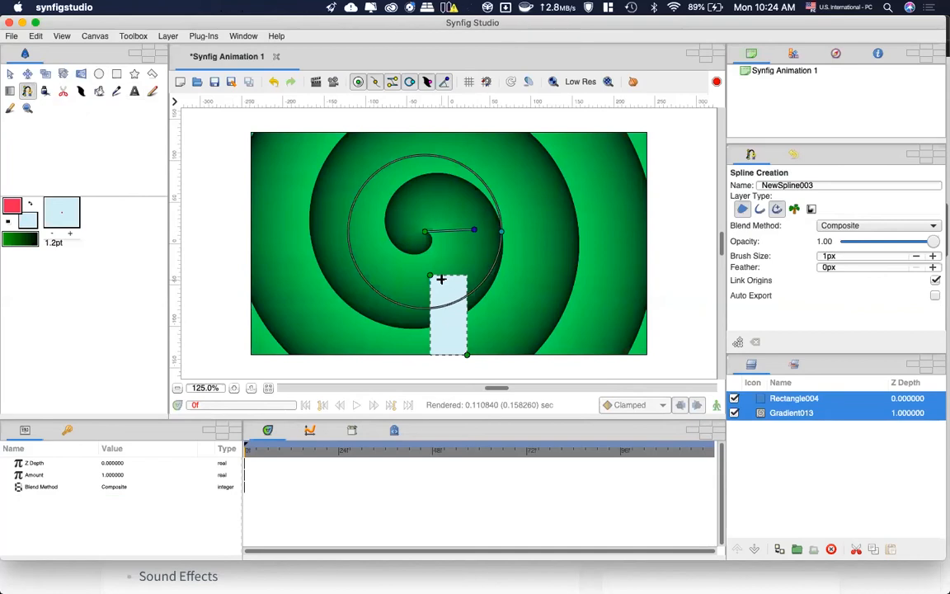
click(442, 278)
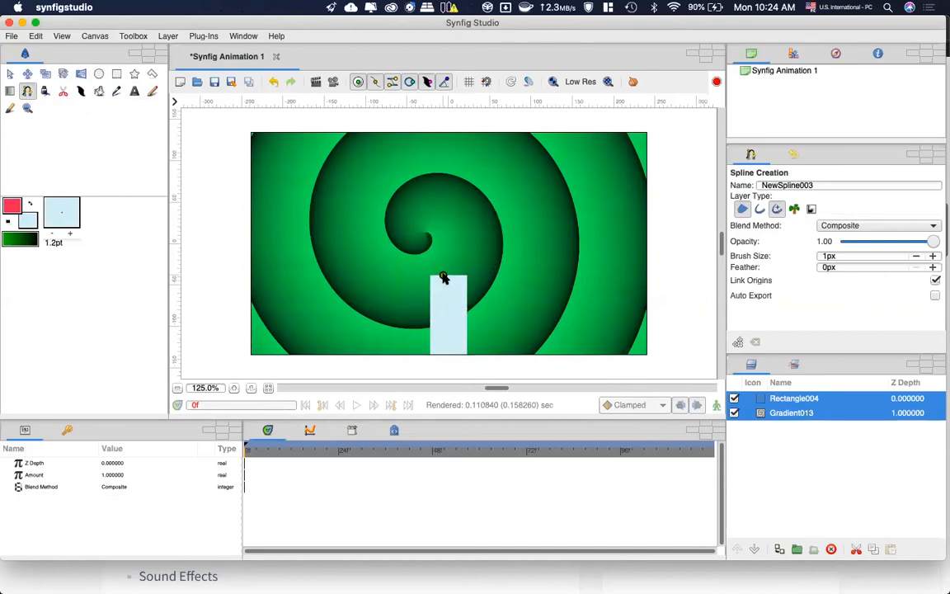
drag(443, 243, 443, 278)
right_click(443, 277)
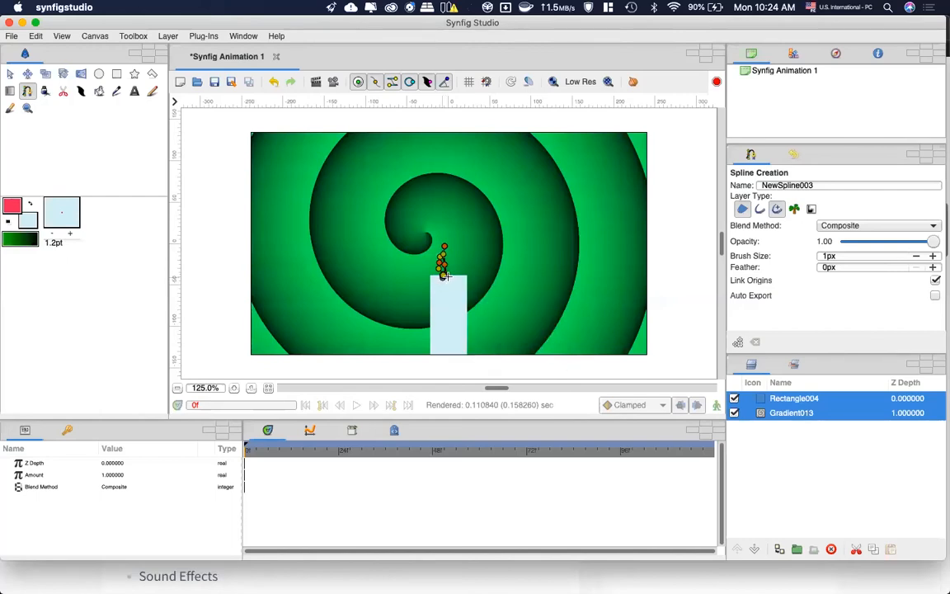
right_click(451, 280)
click(494, 339)
Select the flame with the Transform tool and delete its advanced outline layer, keeping the region
click(10, 73)
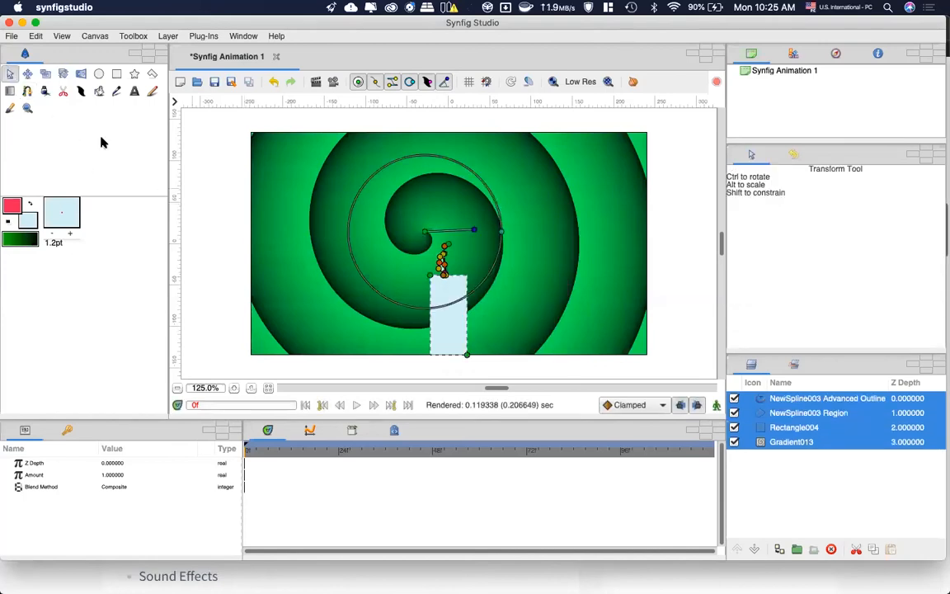
click(174, 311)
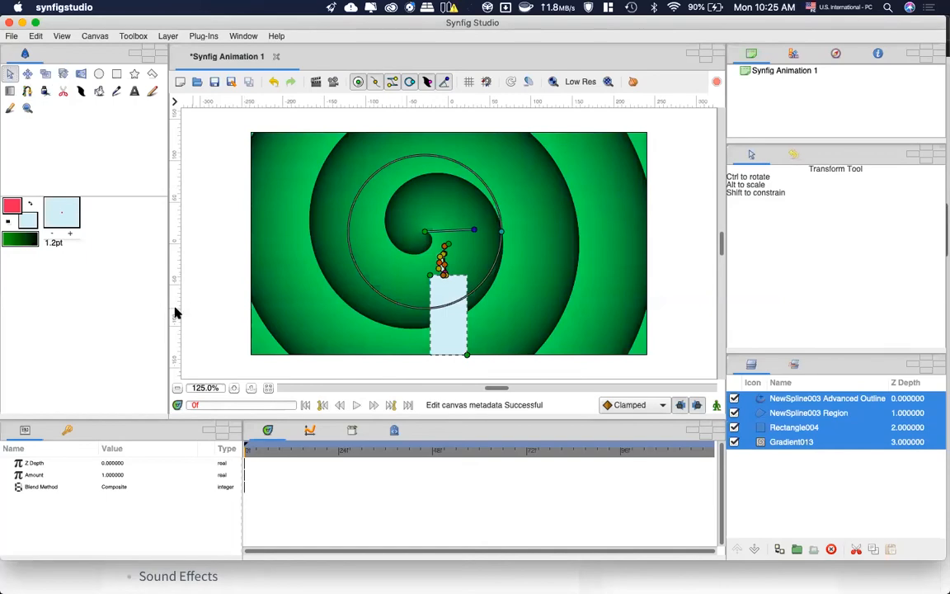
click(219, 325)
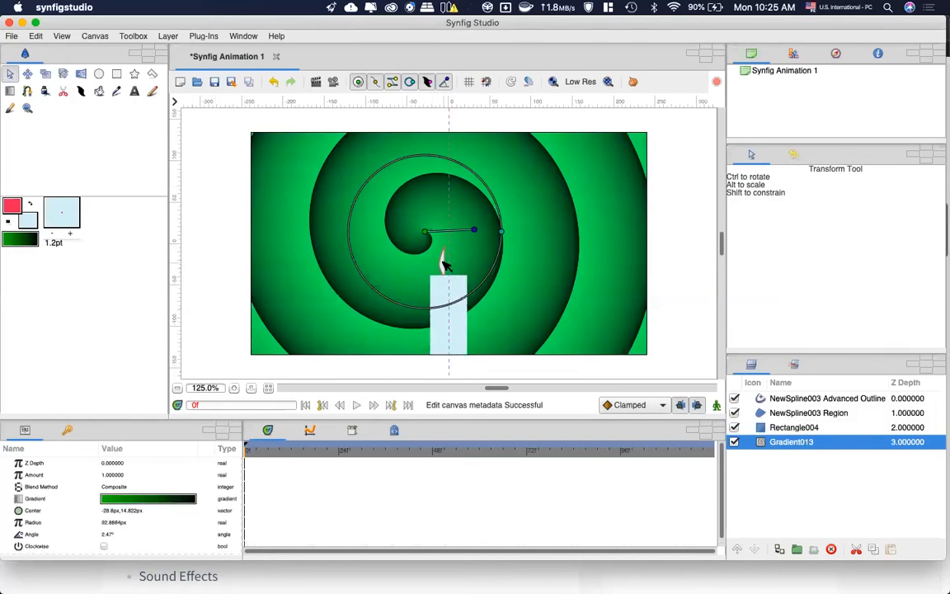
click(442, 262)
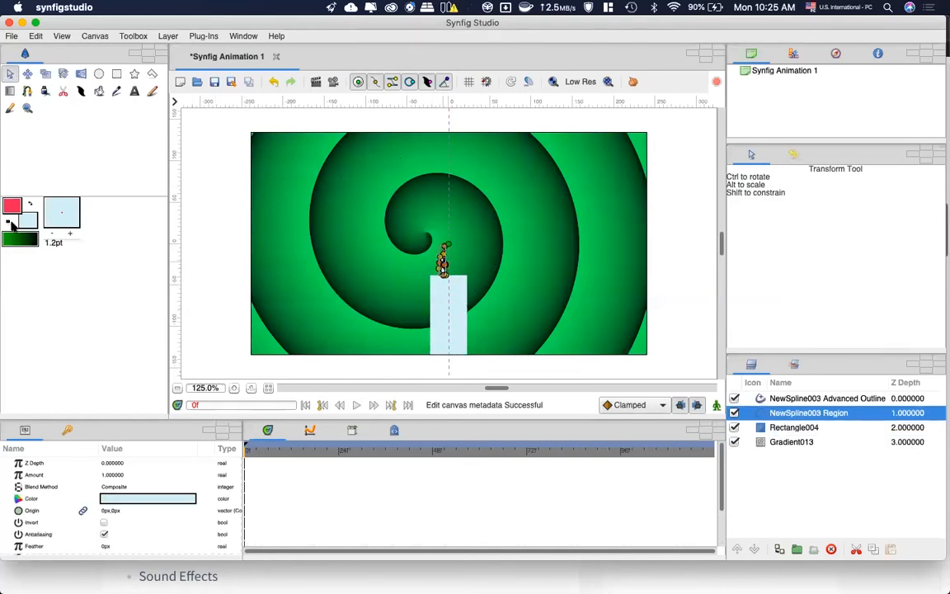
click(787, 399)
click(789, 414)
key(Up)
click(831, 549)
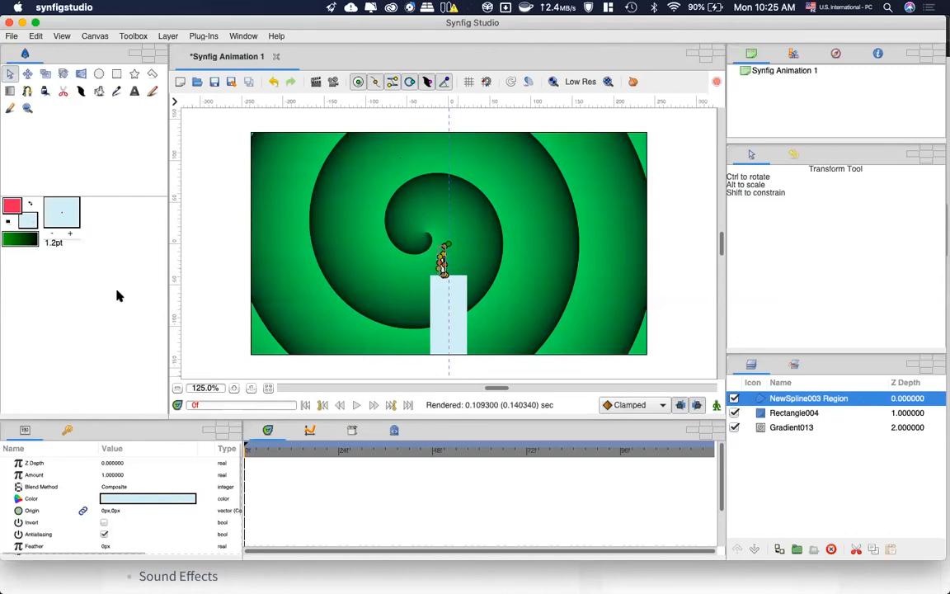
Set the small wick-shaped region's colour to near-black with red 6.8, green 7.7 and blue 8.0
click(127, 499)
double_click(127, 500)
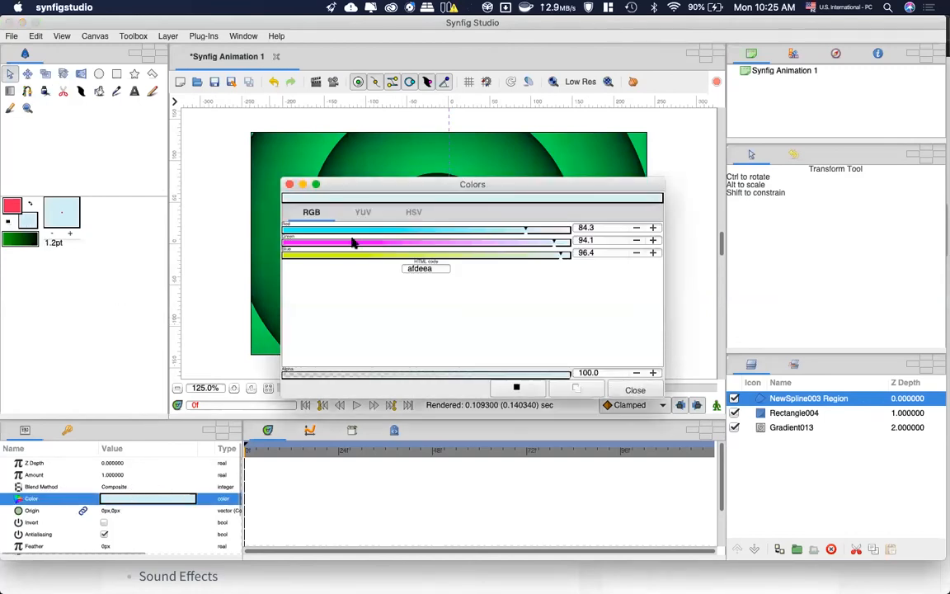
click(303, 244)
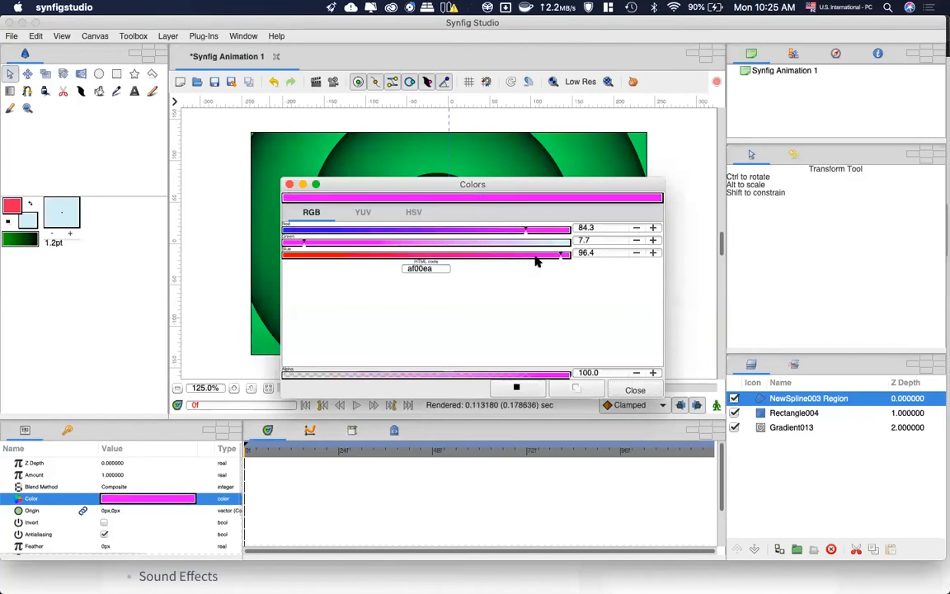
click(303, 255)
click(302, 229)
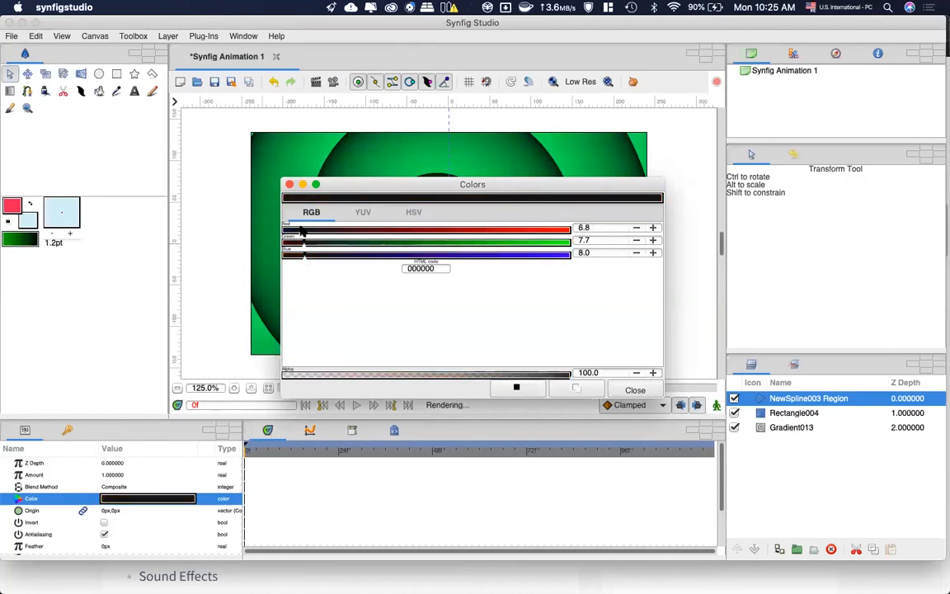
click(630, 389)
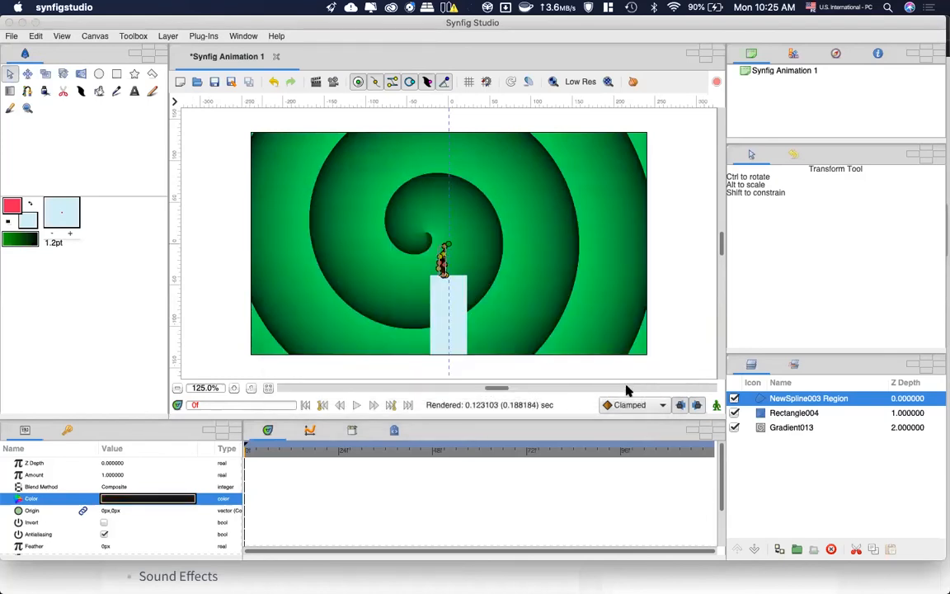
click(525, 307)
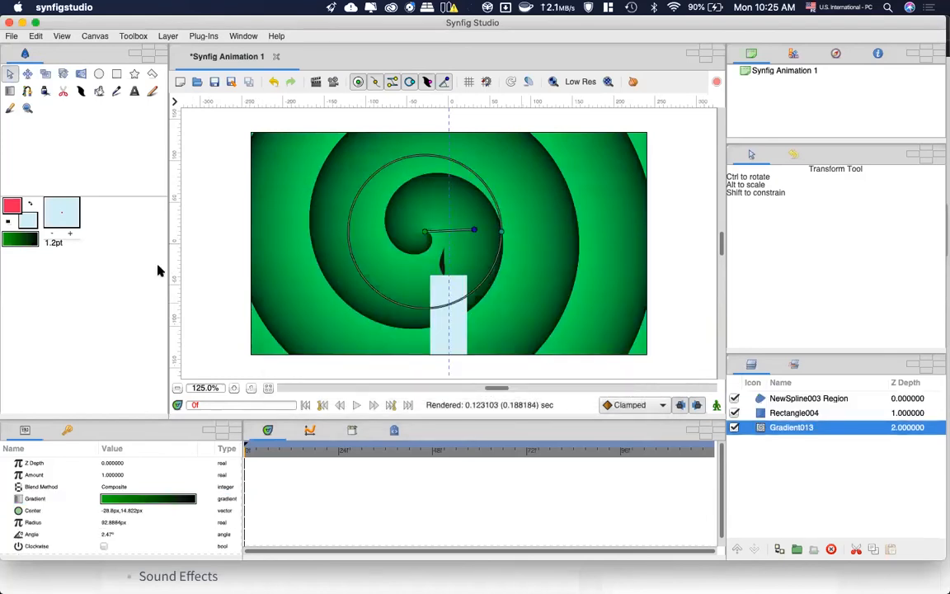
Draw a large closed teardrop-shaped flame above the candle as a region-only spline, without the advanced outline
click(27, 91)
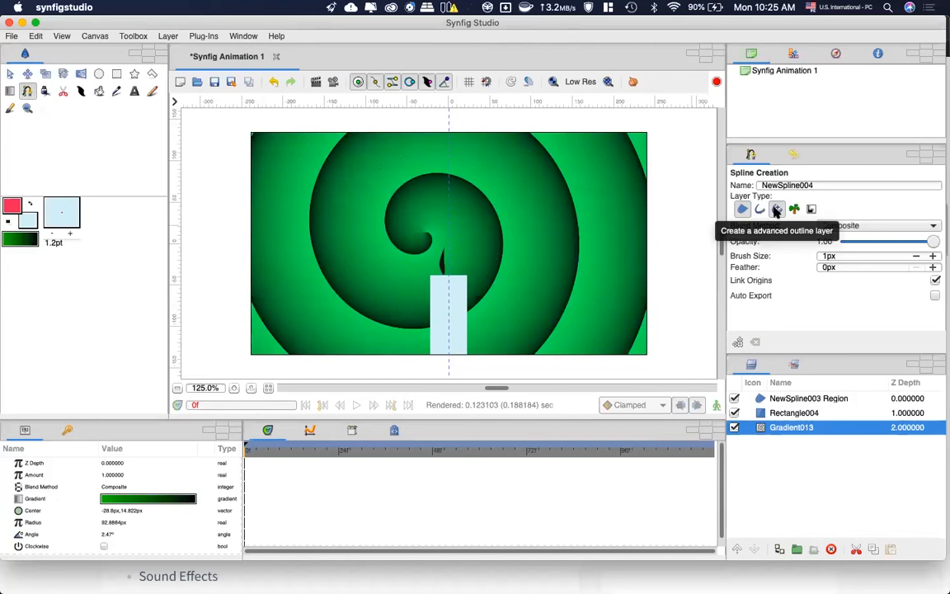
click(775, 211)
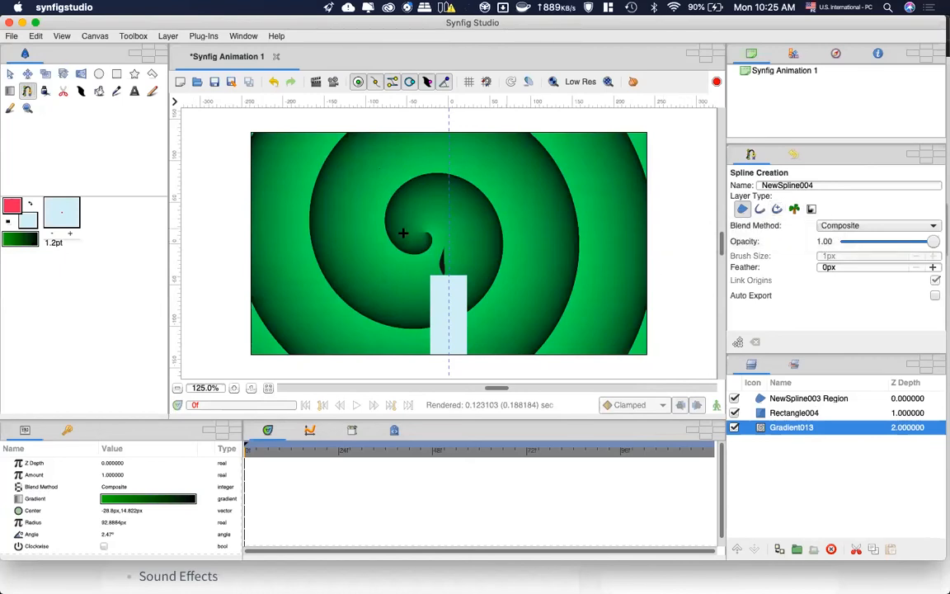
click(441, 257)
drag(408, 239, 408, 219)
drag(444, 165, 442, 151)
drag(484, 219, 460, 256)
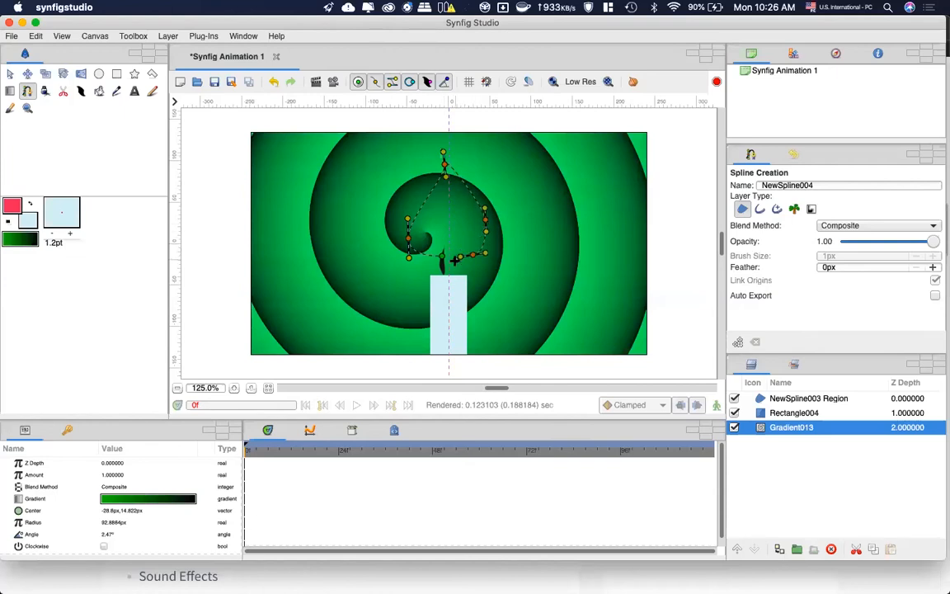
right_click(442, 256)
click(442, 255)
right_click(442, 256)
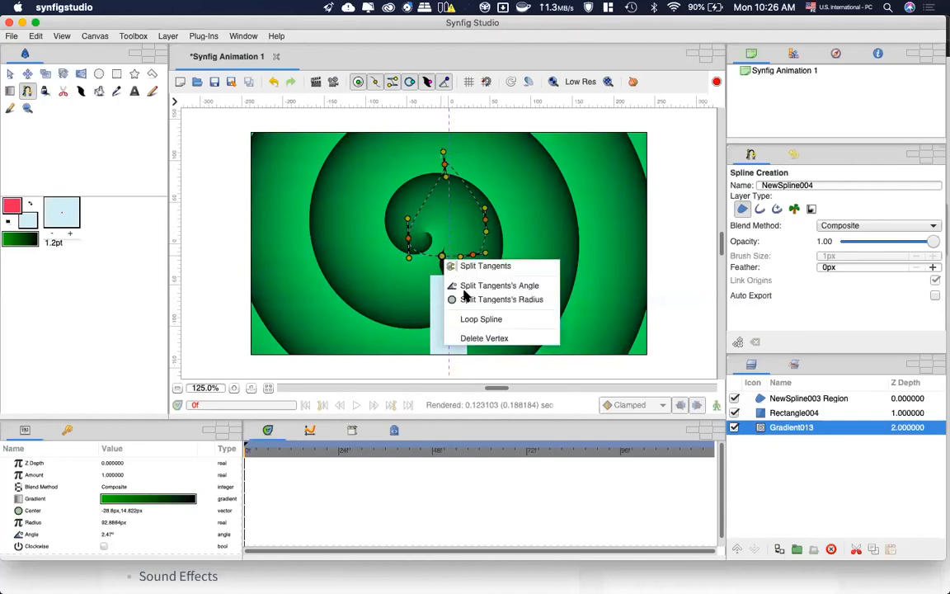
click(476, 320)
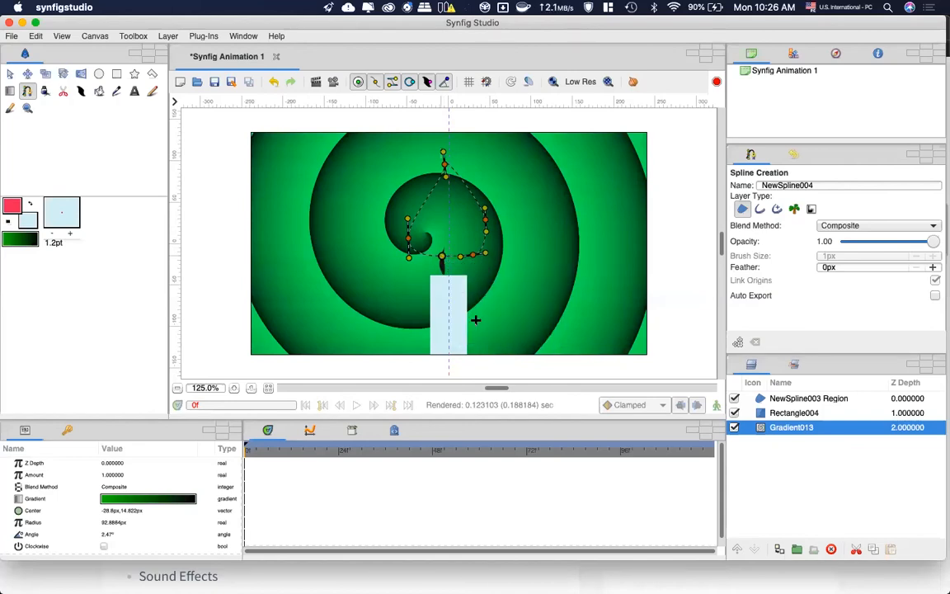
click(10, 75)
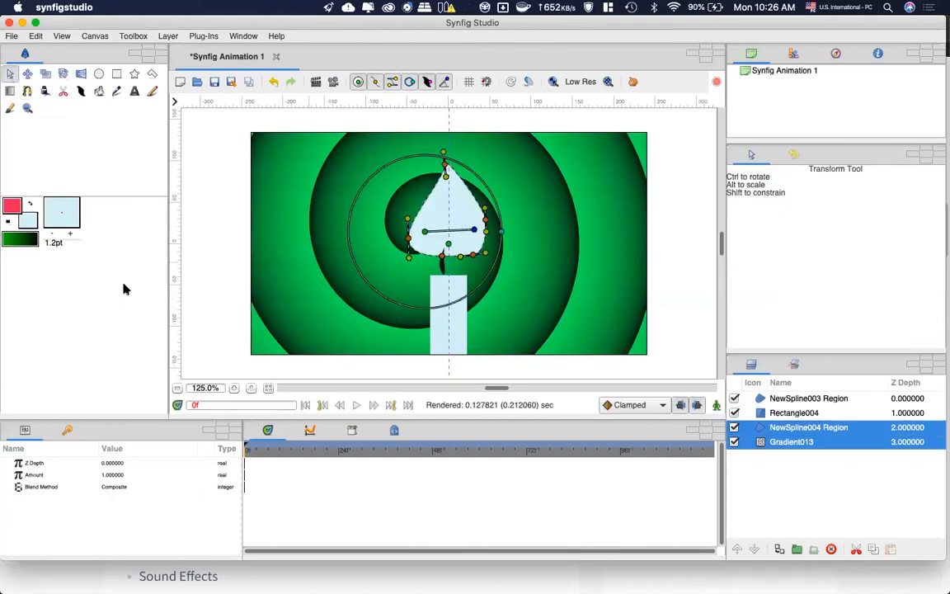
Set the fill colour to yellow and fill the teardrop flame with it using the Fill tool
click(30, 206)
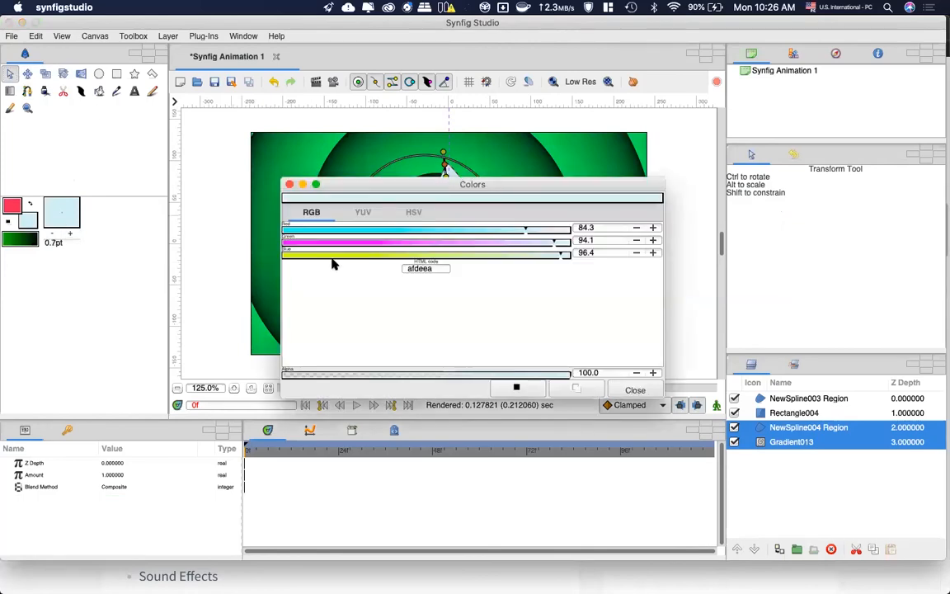
click(633, 391)
click(99, 91)
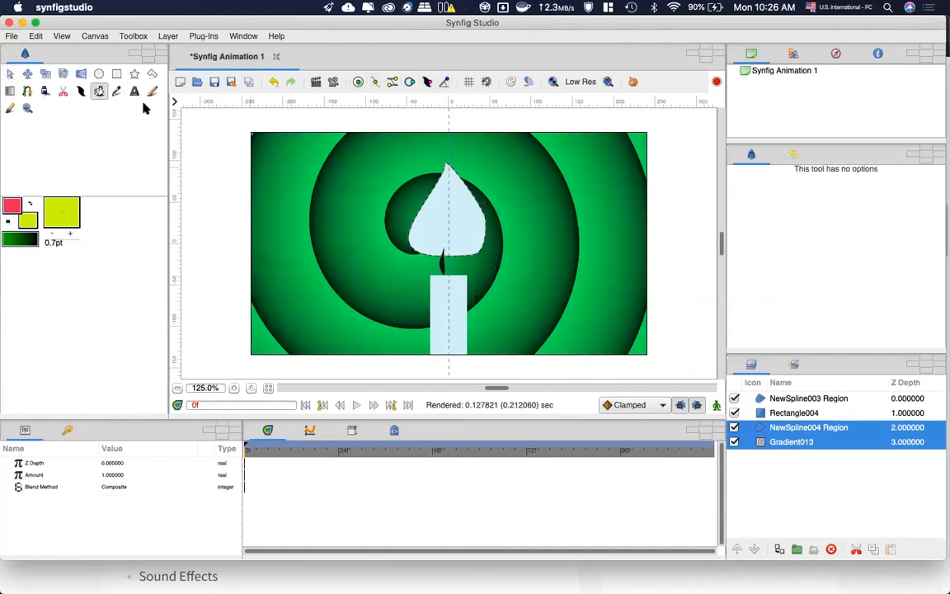
click(432, 222)
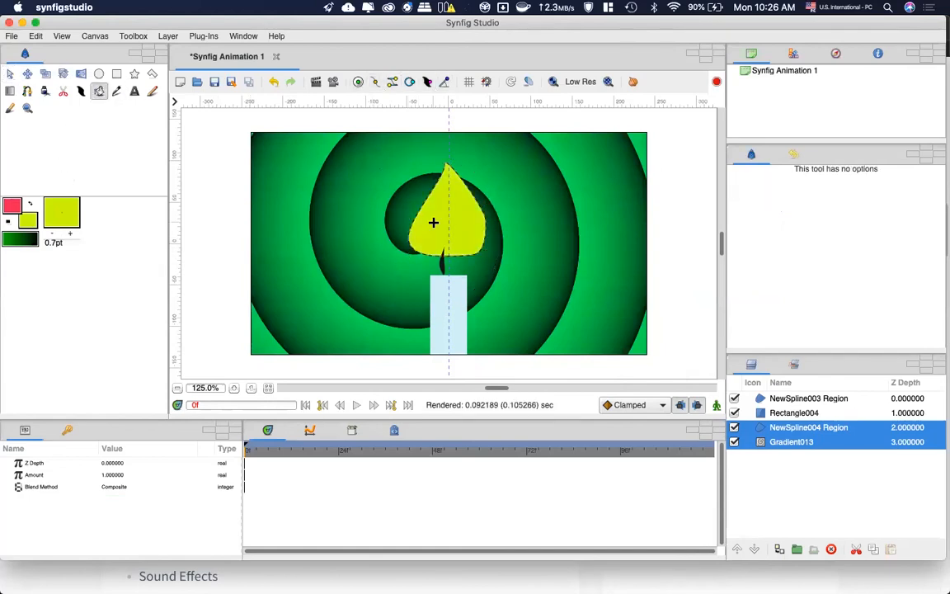
click(10, 73)
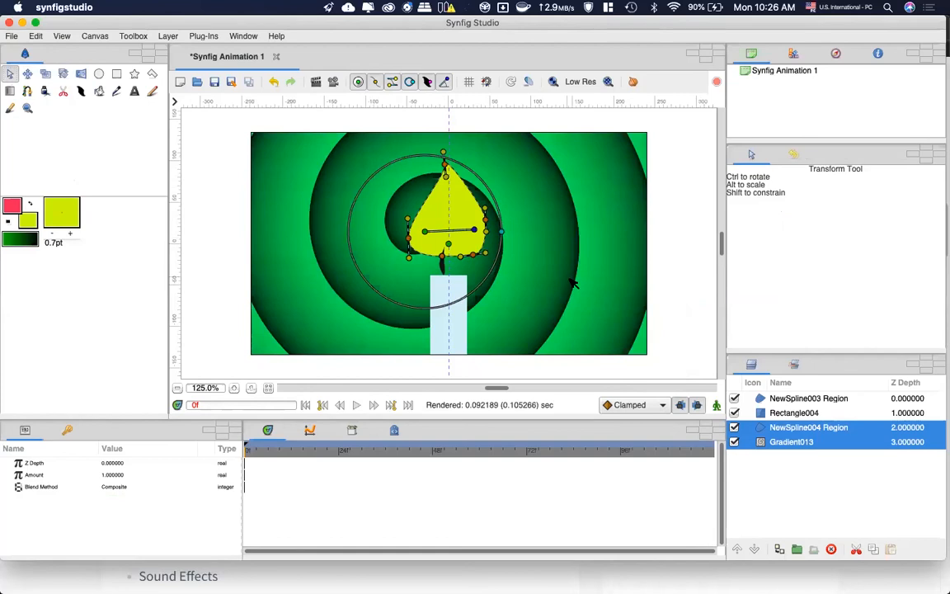
click(388, 220)
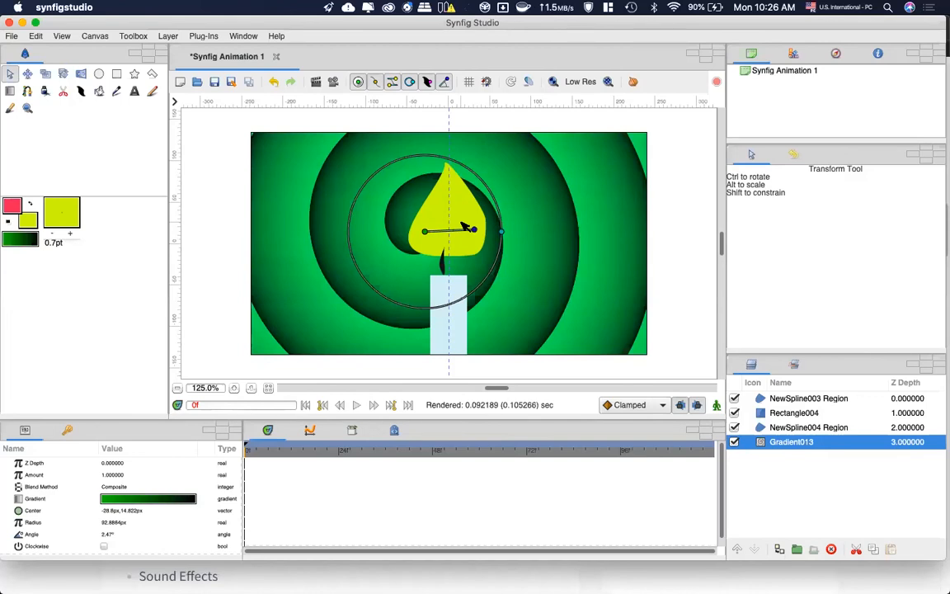
click(789, 402)
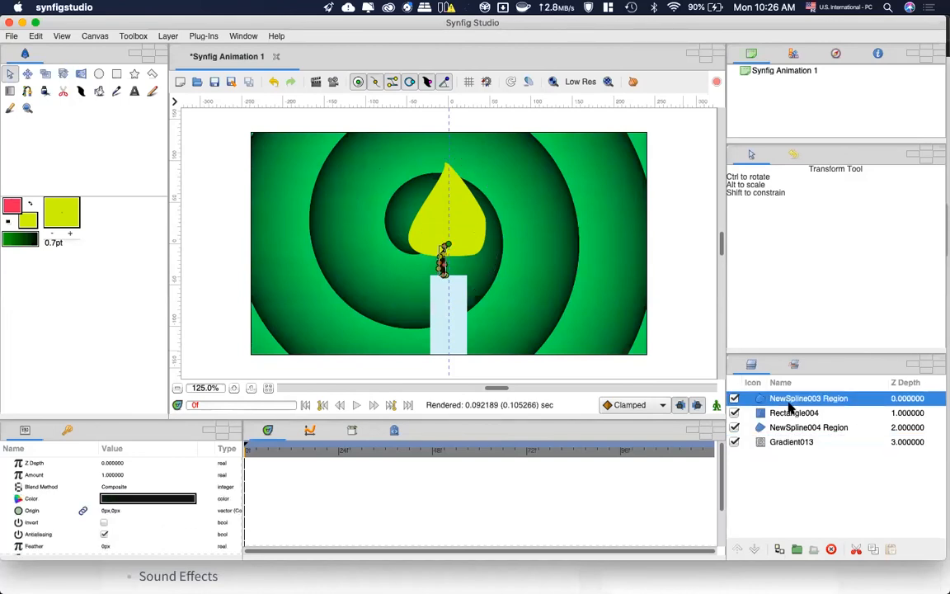
click(798, 442)
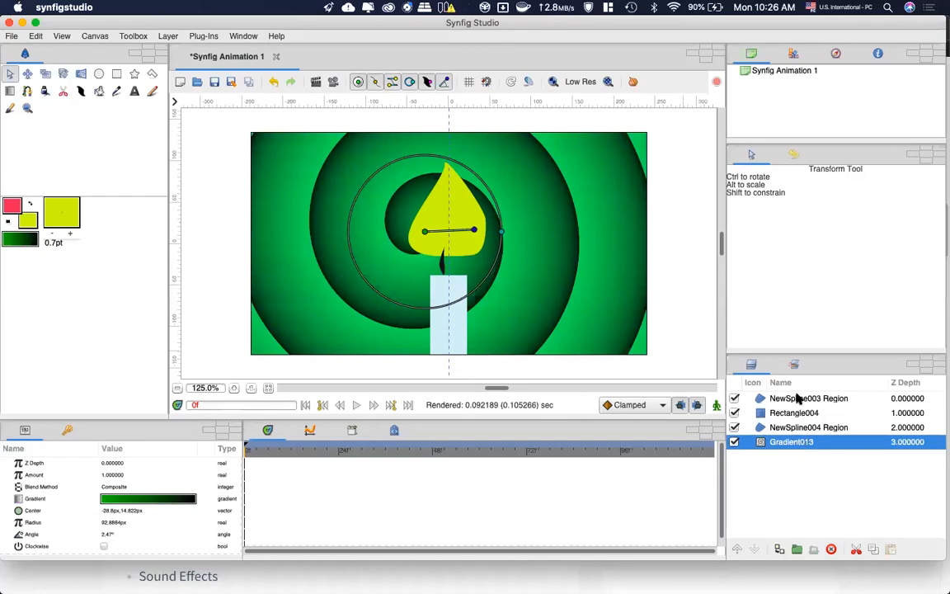
click(797, 399)
click(800, 415)
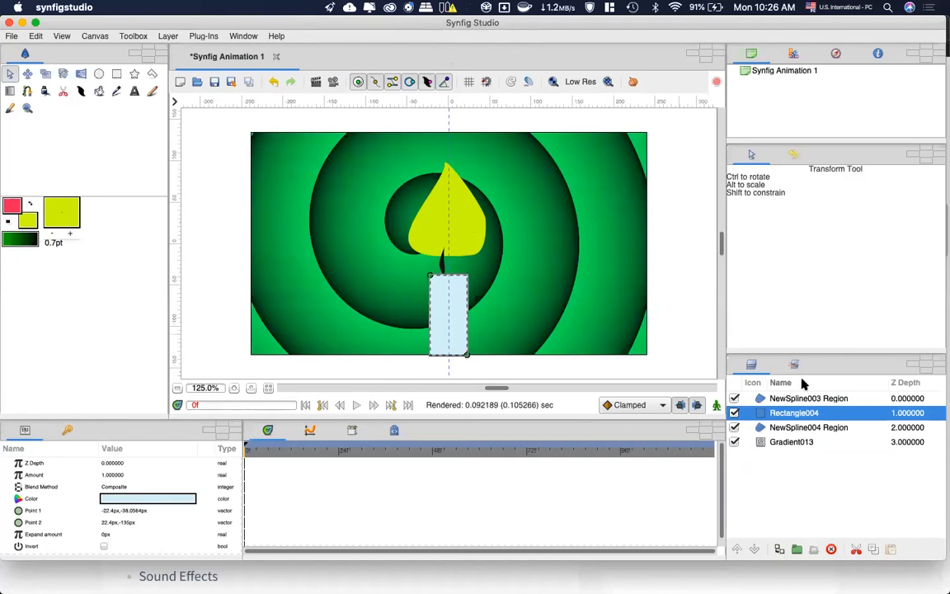
Rename the layer of the small black spline region as wick
double_click(820, 397)
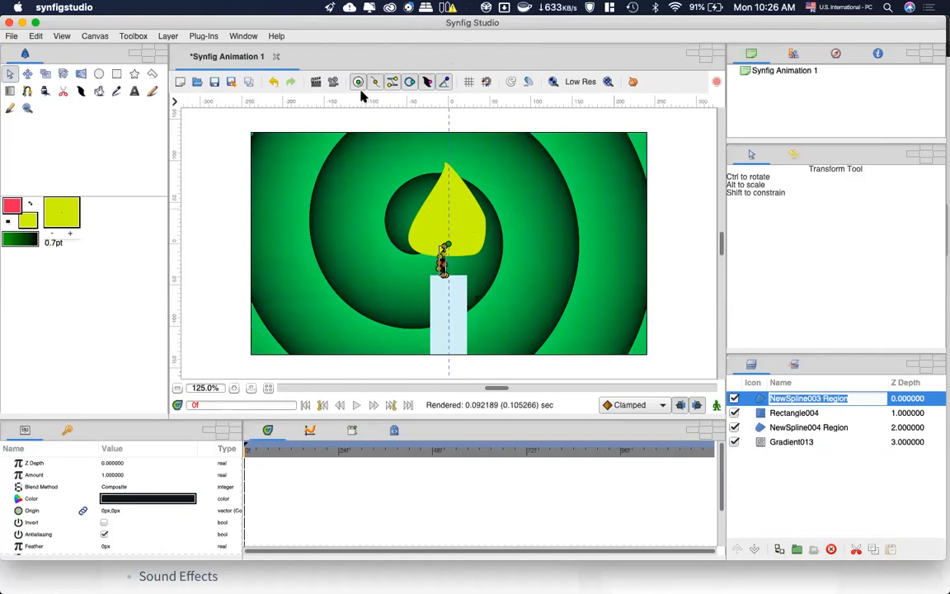
key(Return)
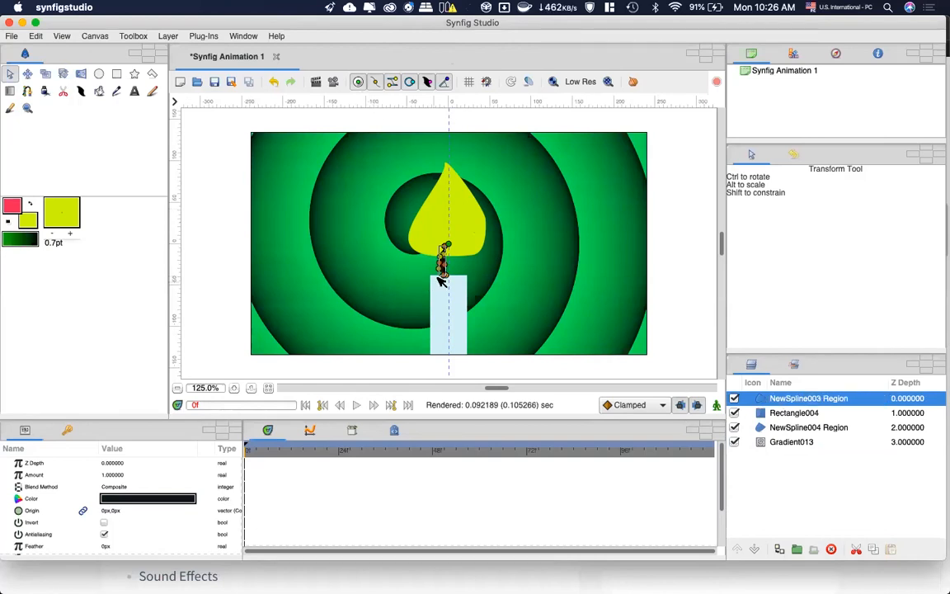
double_click(795, 397)
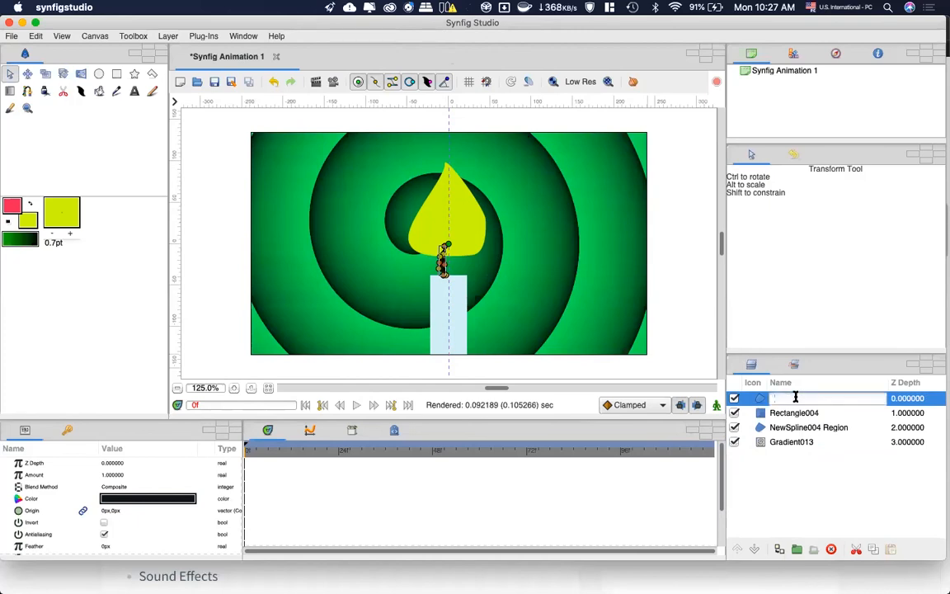
text(wick)
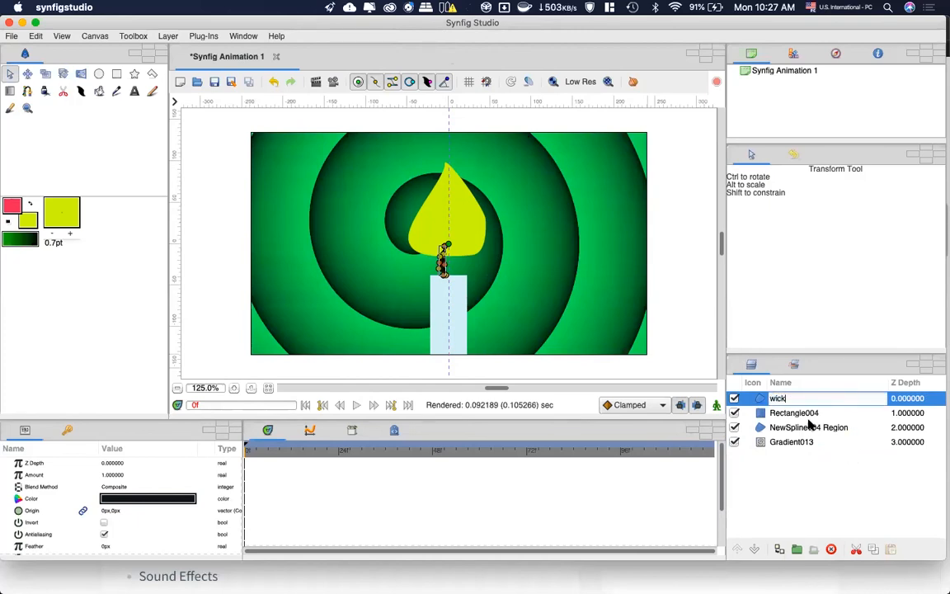
key(Return)
Rename the candle's rectangle layer as base
click(783, 414)
double_click(780, 413)
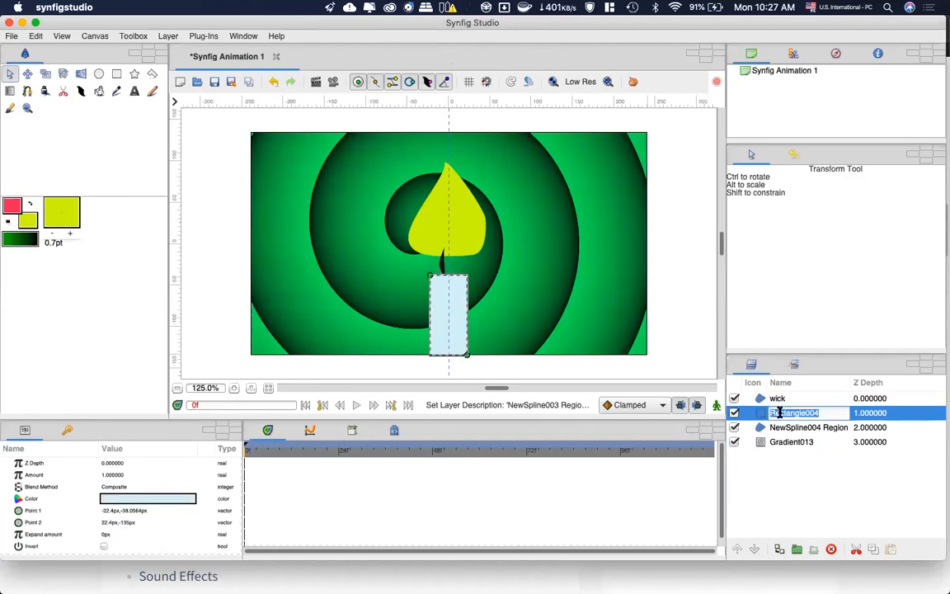
text(base)
key(Return)
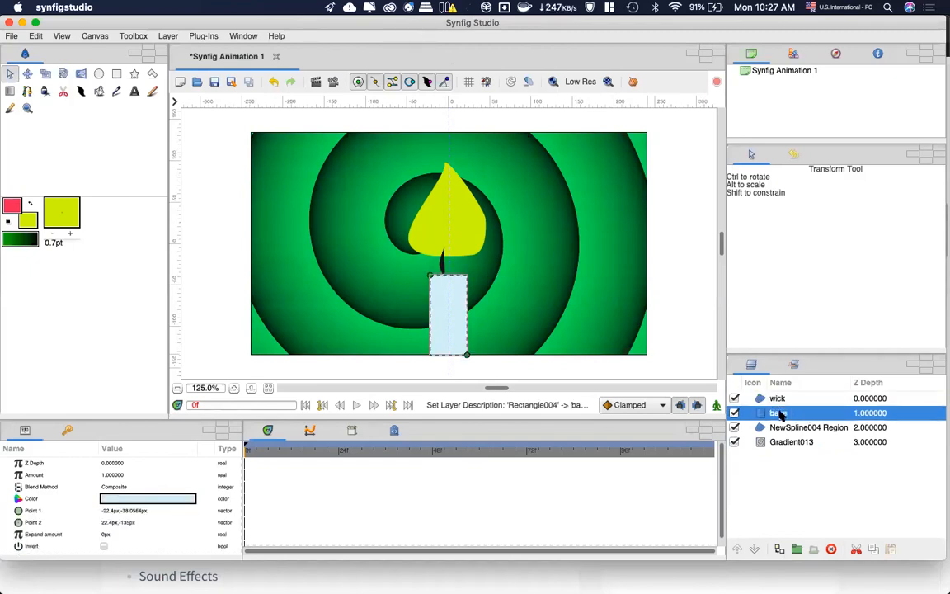
Rename the layer of the yellow spline region as flame
click(825, 428)
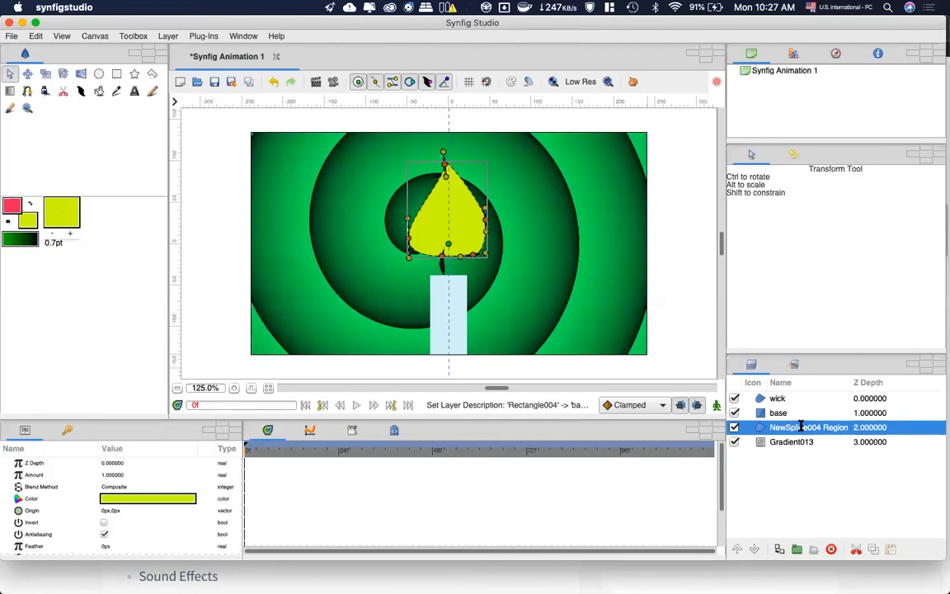
double_click(808, 427)
text(fl)
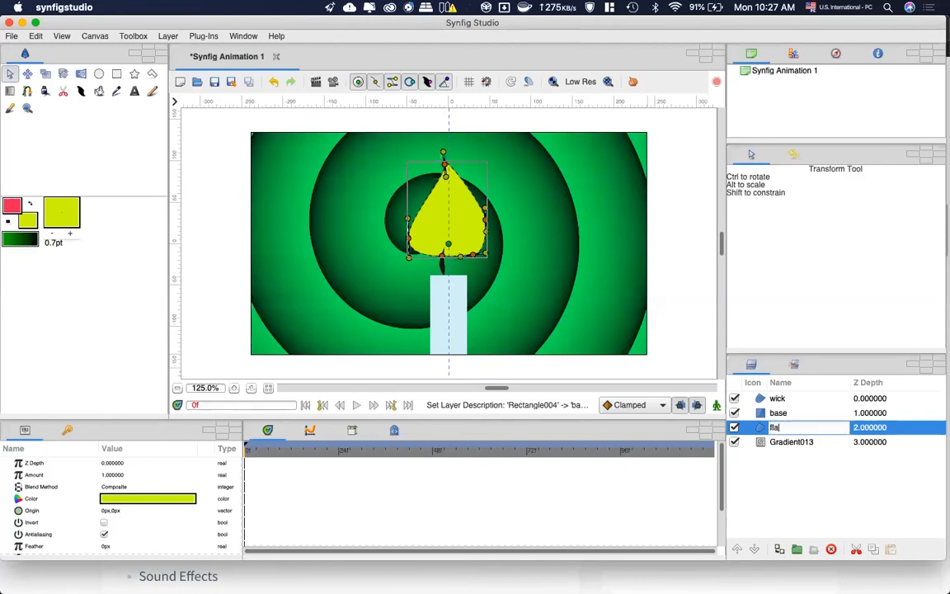
text(ame)
key(Return)
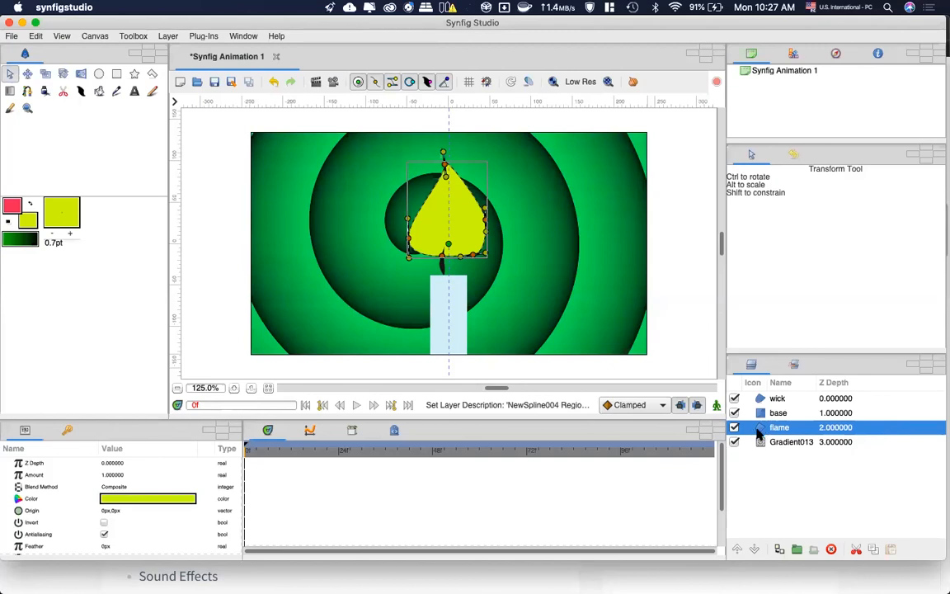
Move the flame down about 11 px over the wick, and lower the wick layer to just beneath the flame layer
click(446, 247)
drag(446, 246, 448, 252)
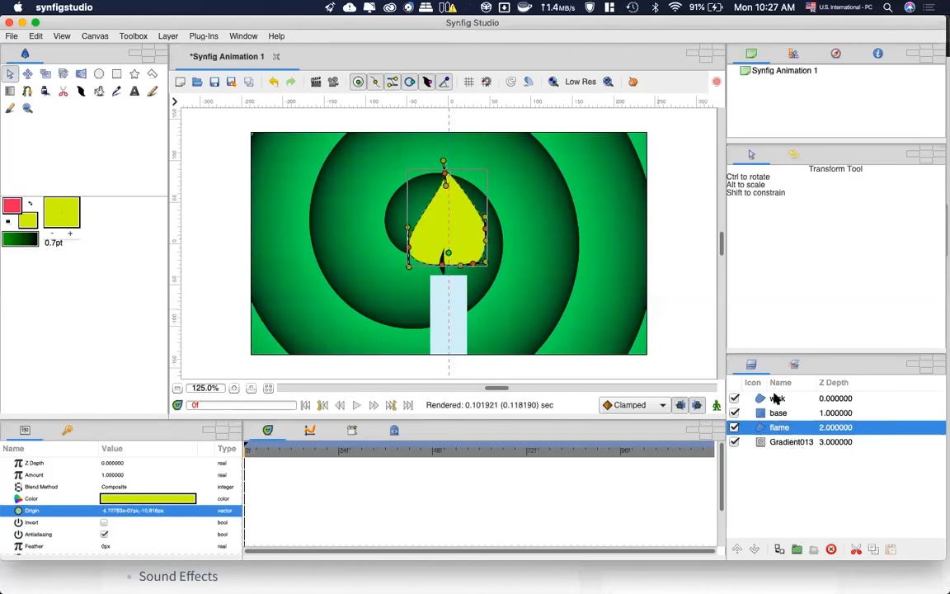
click(775, 398)
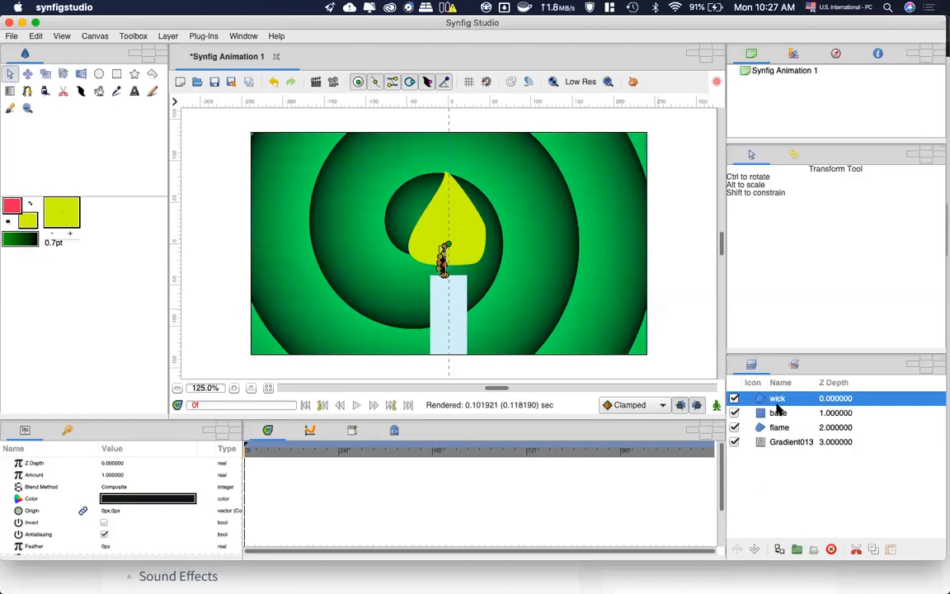
click(754, 550)
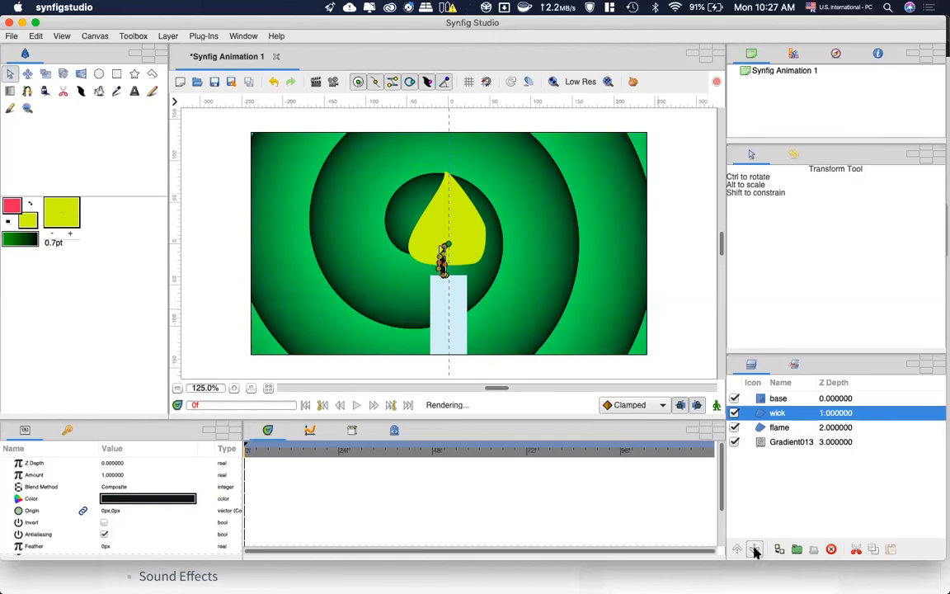
click(755, 551)
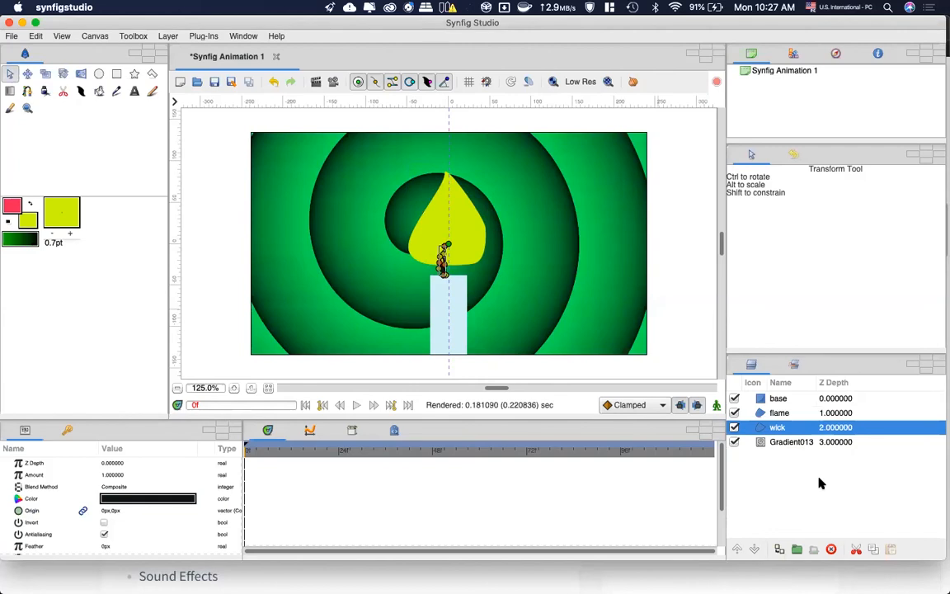
click(528, 162)
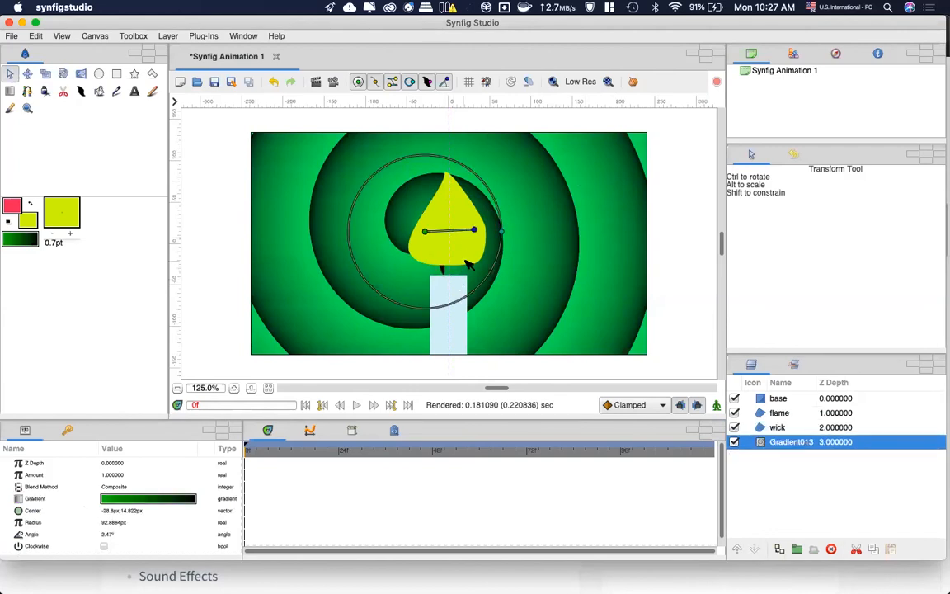
Reshape the right side of the flame by shifting its vertex slightly inward and tilting that vertex's tangent outward
click(418, 229)
click(486, 241)
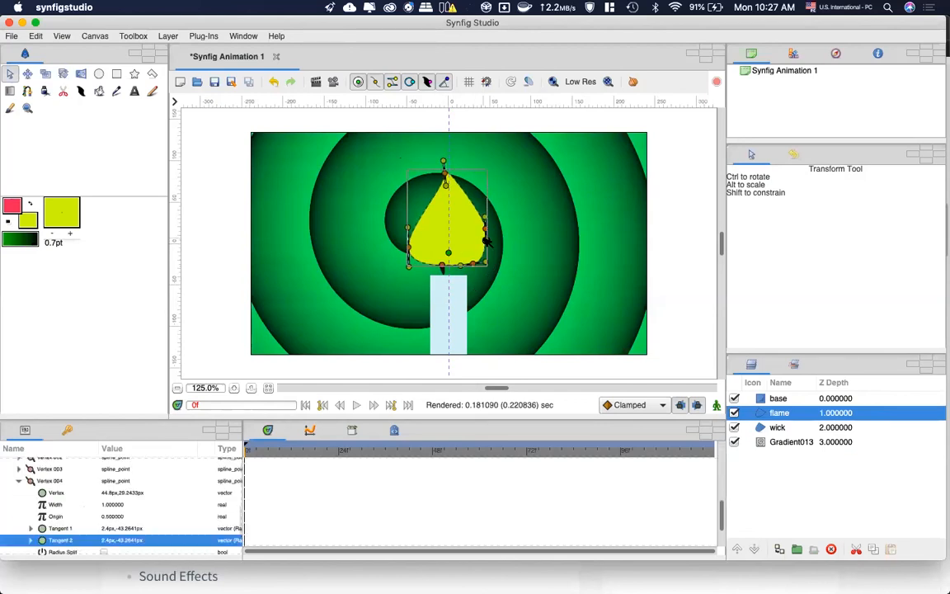
click(473, 232)
drag(474, 231, 492, 239)
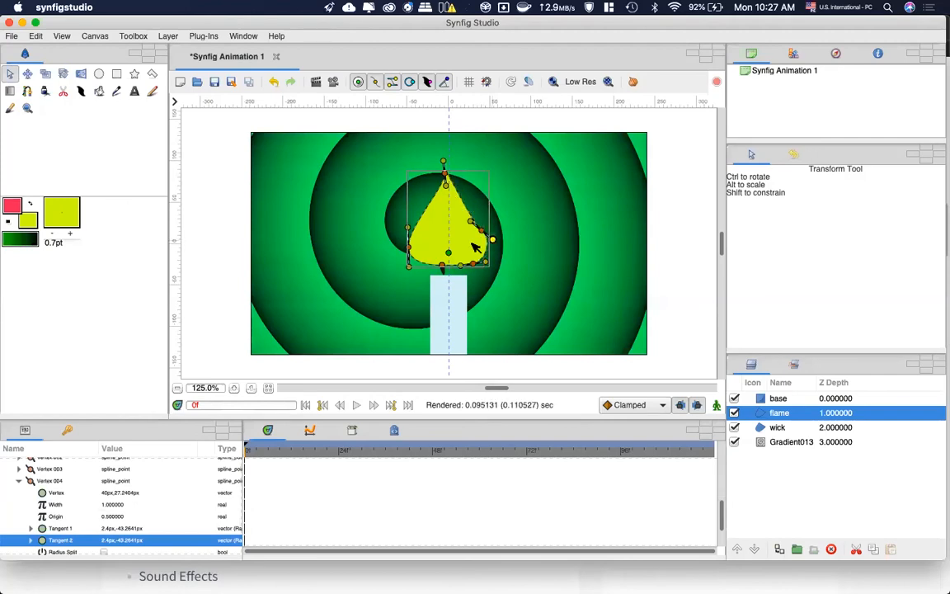
Narrow the flame by pulling its left side inward, and shift the whole flame left to an origin of about -12.8px, -12.4px
click(424, 247)
drag(425, 246, 437, 256)
click(447, 252)
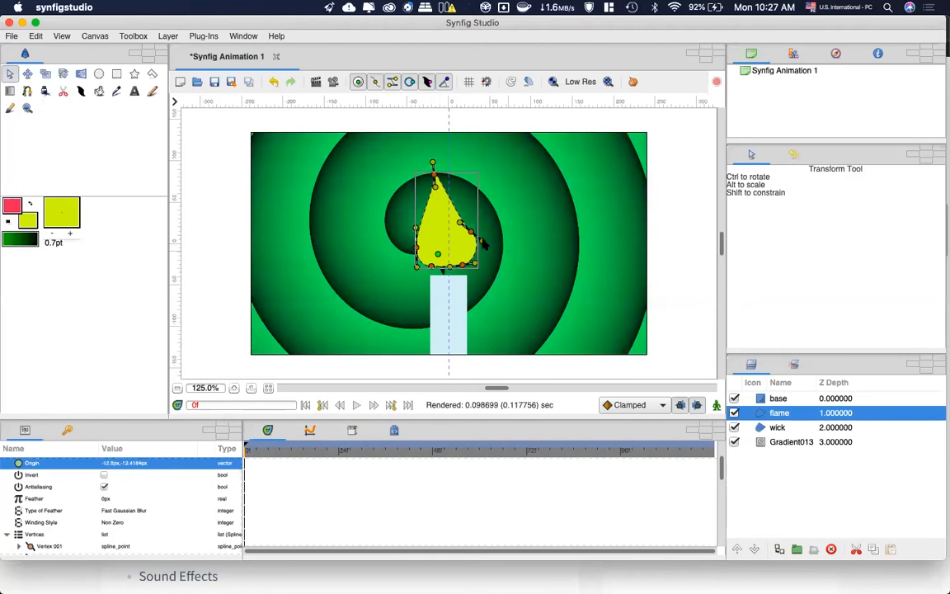
Set the default gradient's starting colour to red 10.9, green 89.7, blue 40.8 with alpha 75.0
click(281, 209)
click(9, 91)
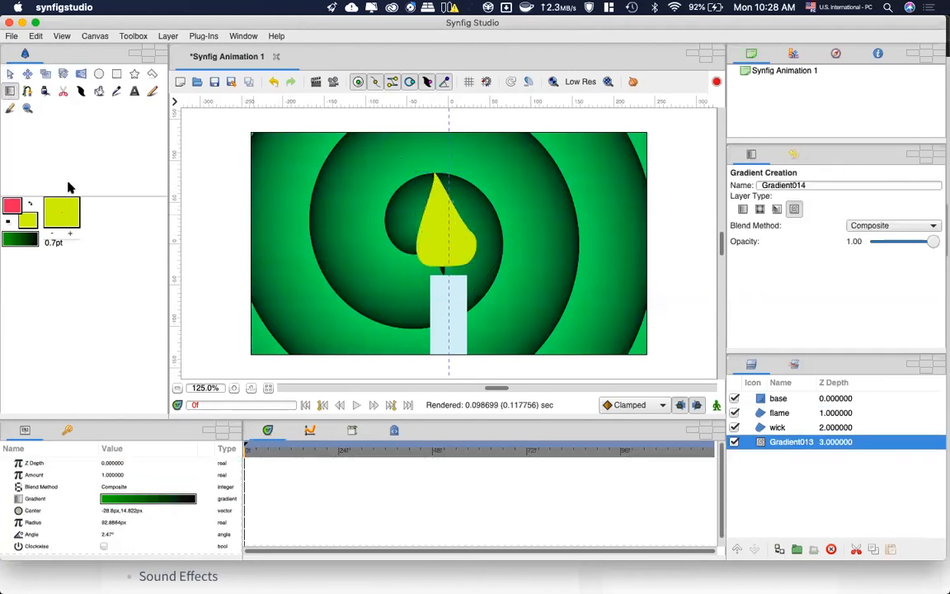
double_click(16, 245)
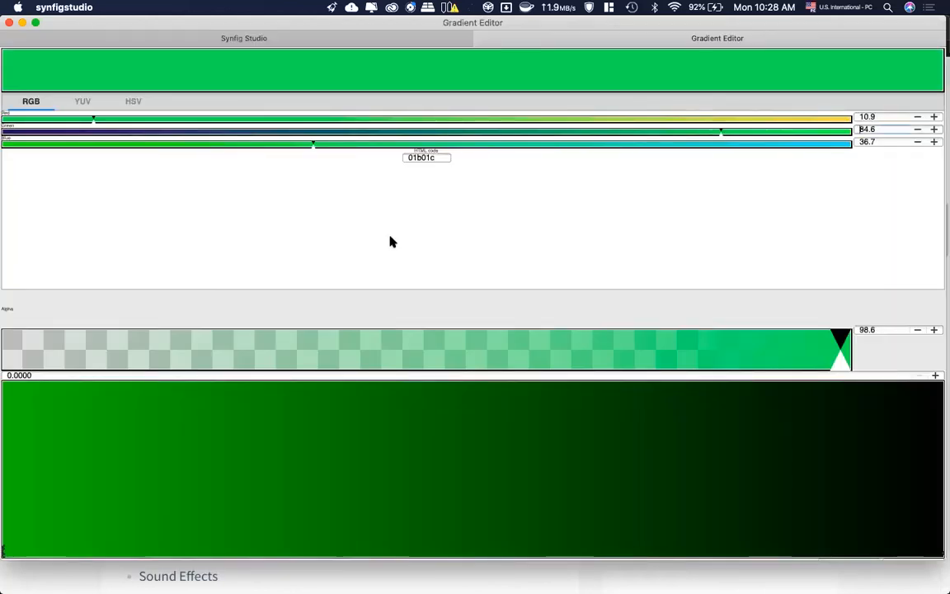
click(27, 137)
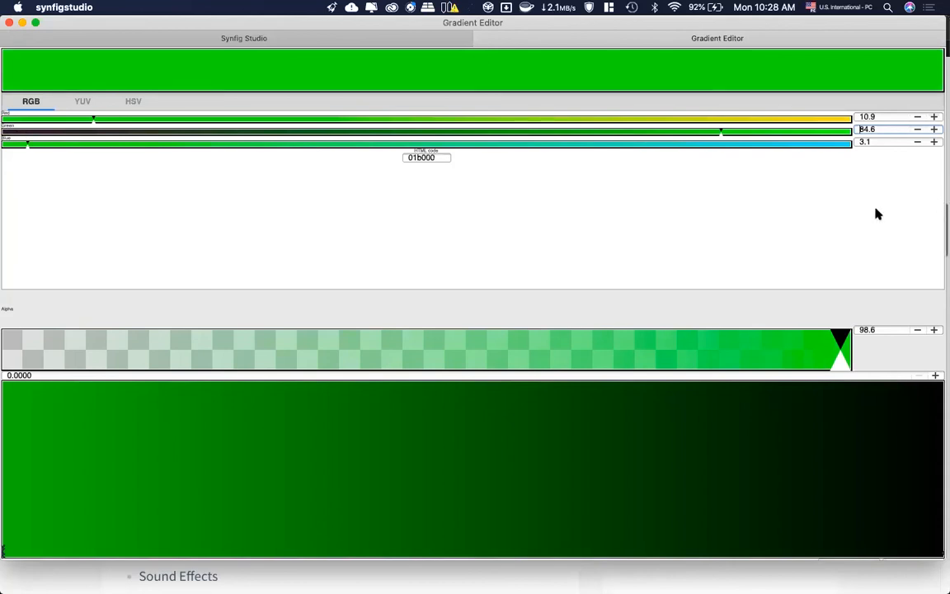
click(554, 143)
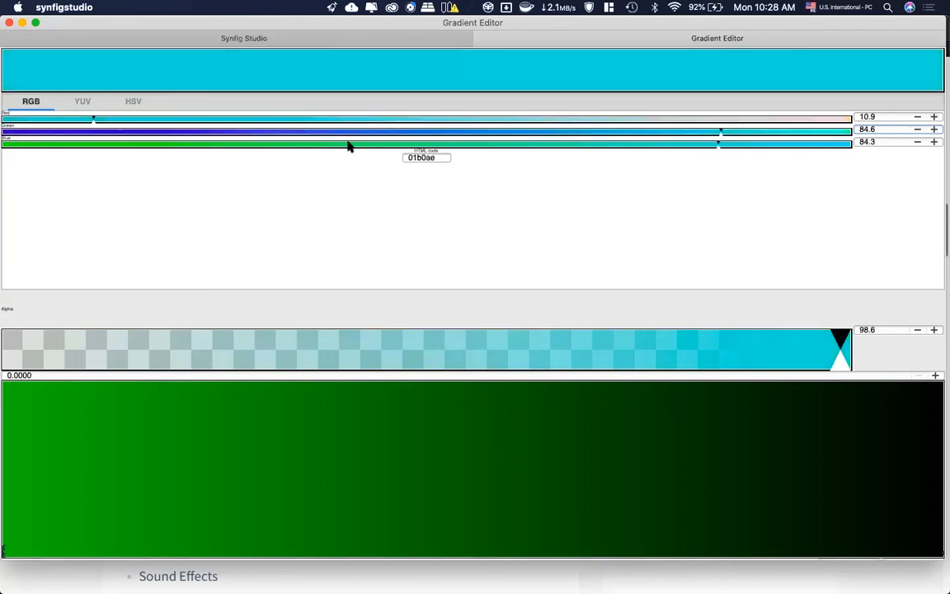
click(347, 144)
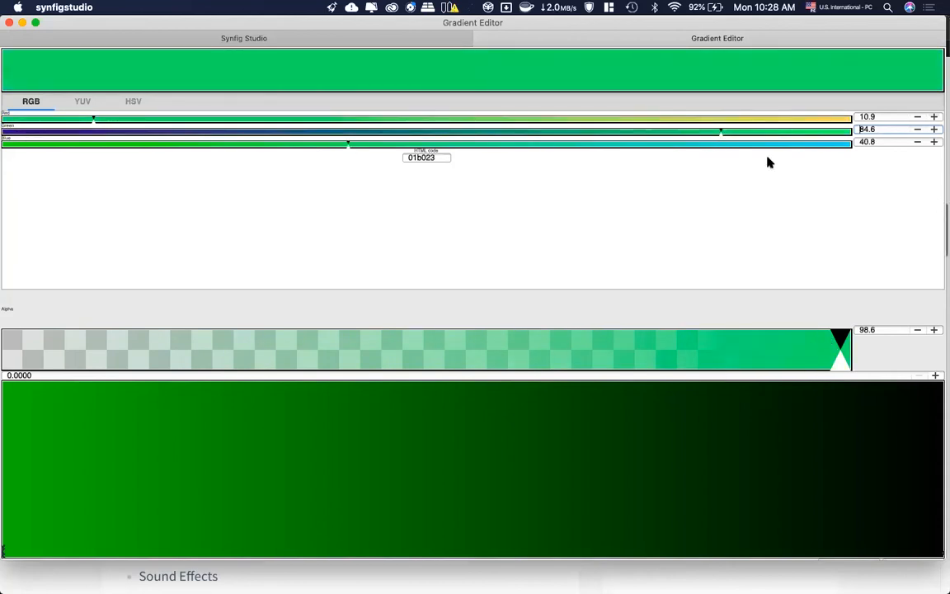
click(765, 130)
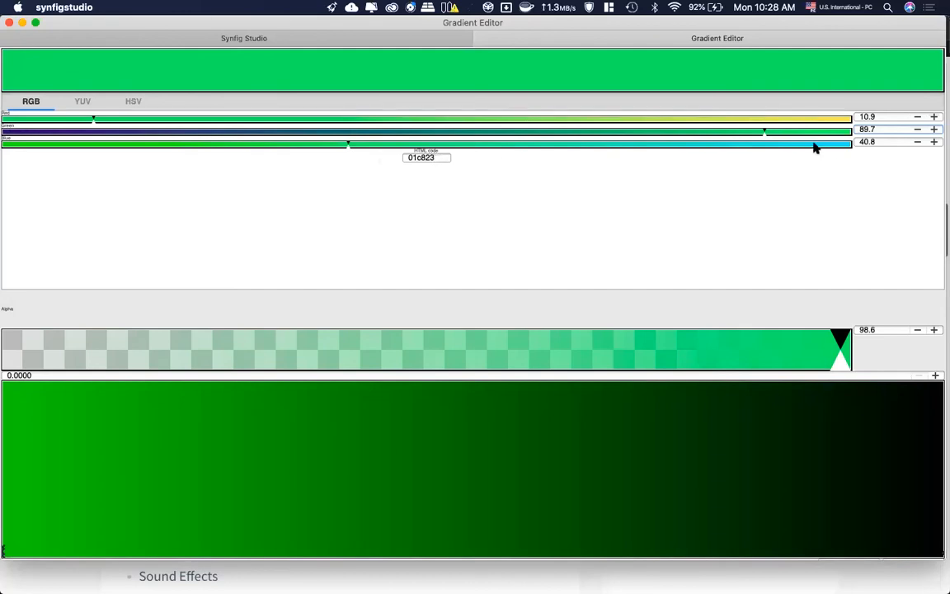
click(641, 330)
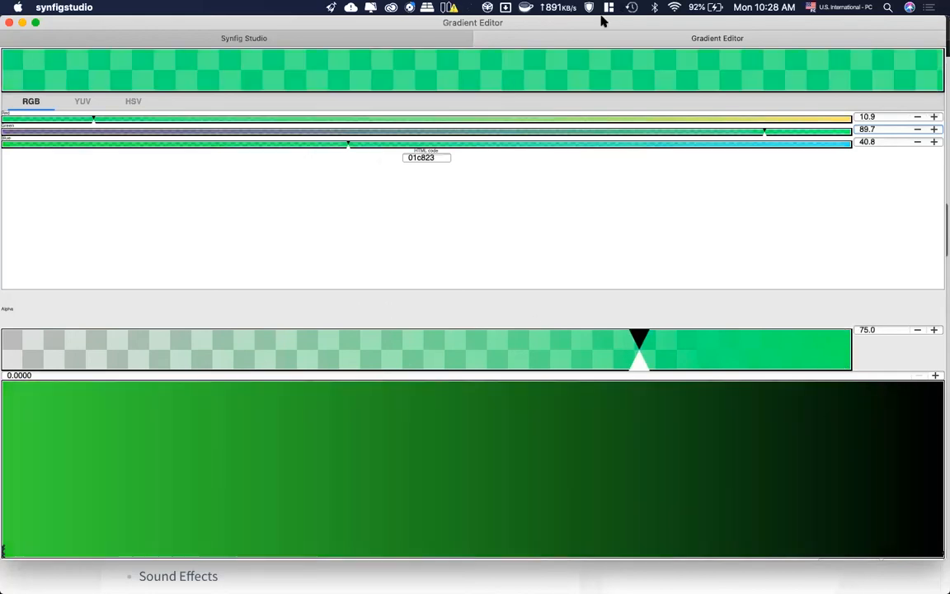
click(462, 39)
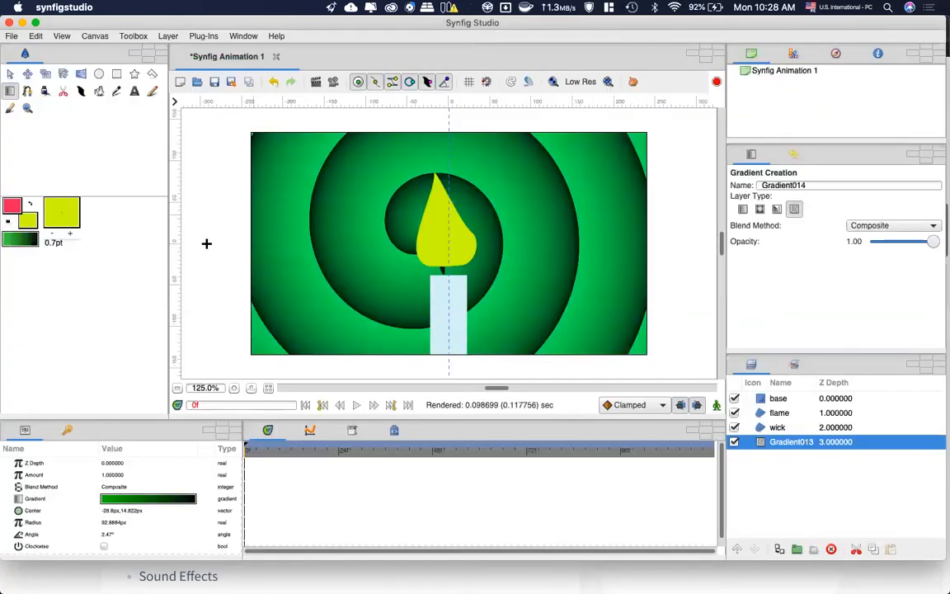
Draw a second spiral gradient of about 122 px radius centred left of the candle, and delete its layer
drag(356, 236, 458, 231)
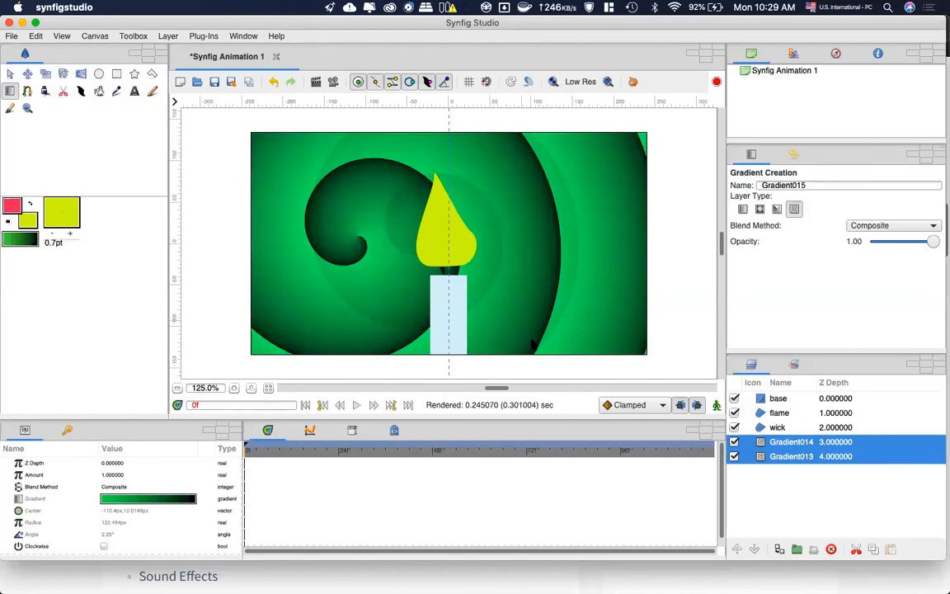
click(758, 446)
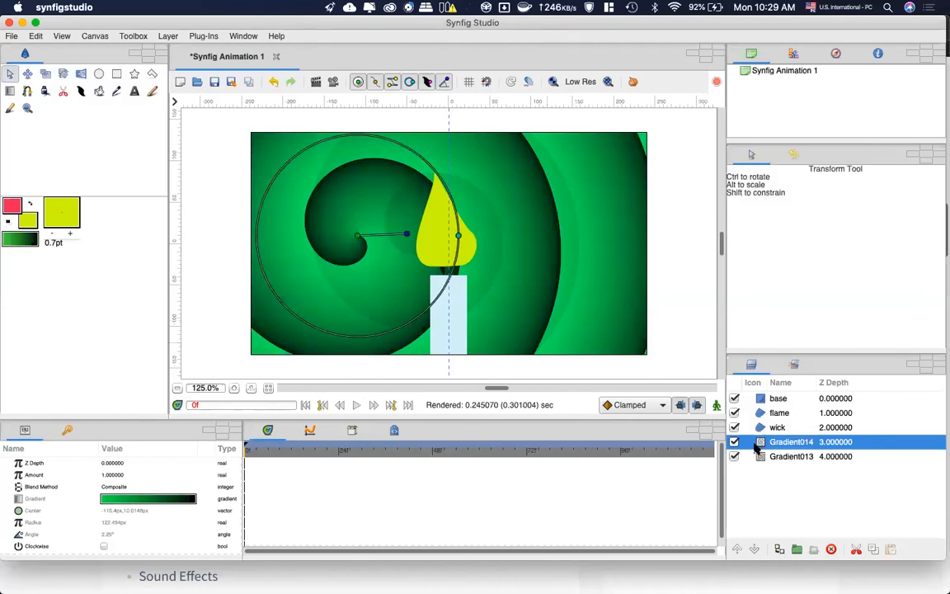
click(831, 549)
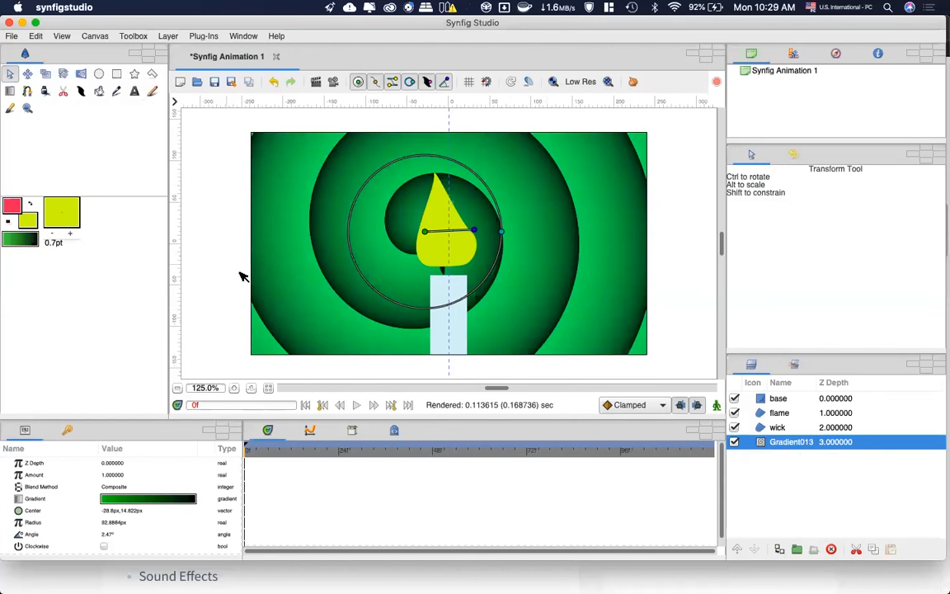
Inspect the base, spiral background and flame layers by selecting them in turn, ending on the flame
click(762, 398)
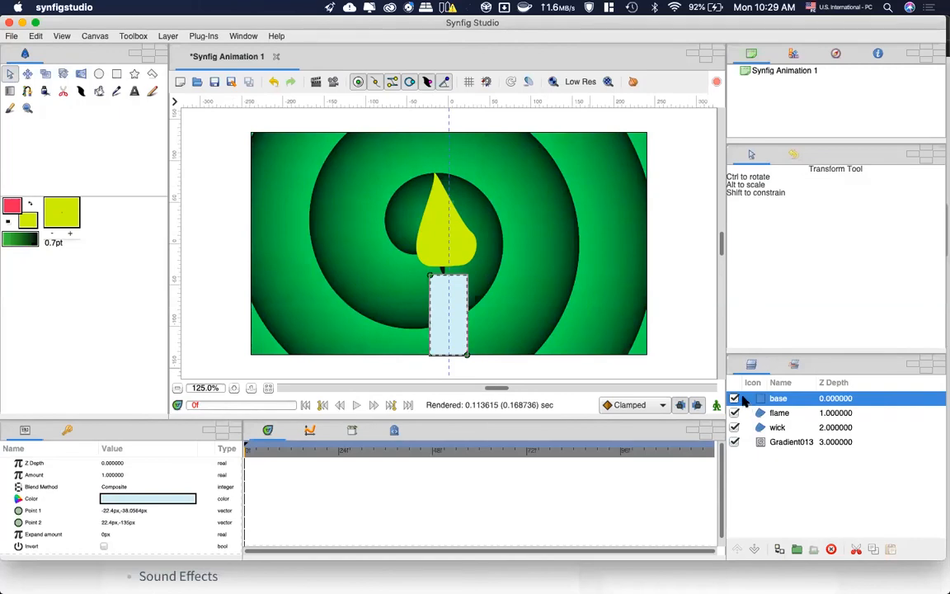
click(493, 365)
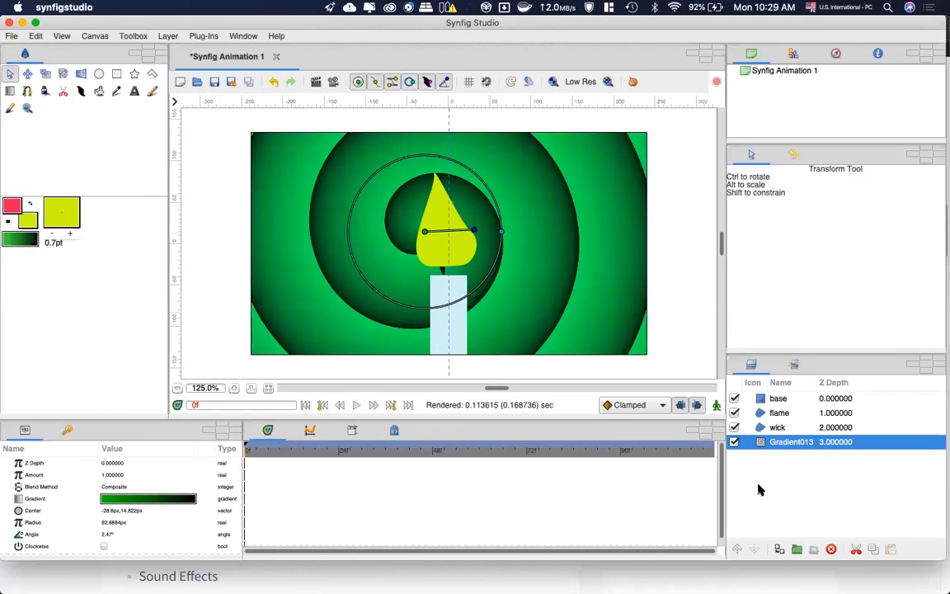
click(788, 400)
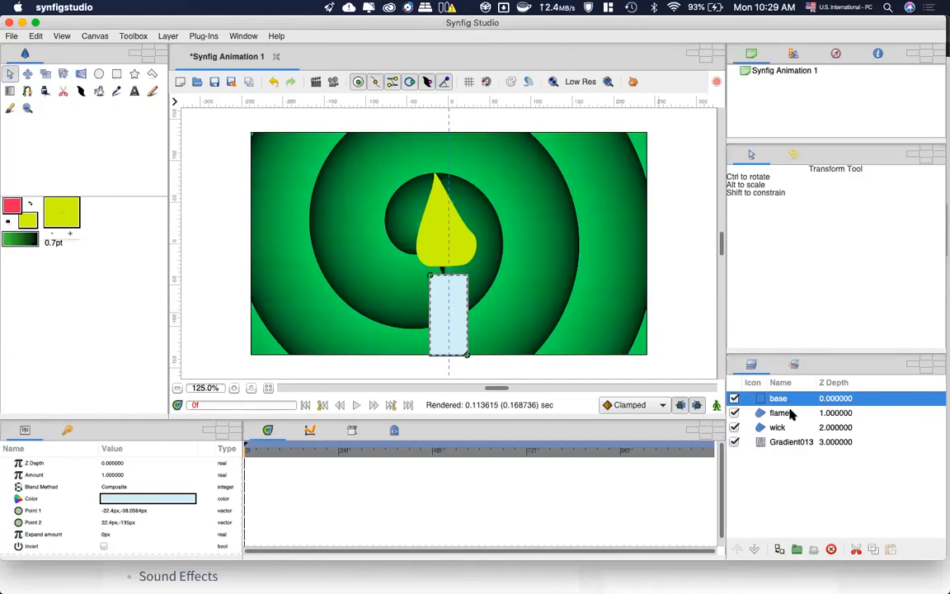
click(790, 415)
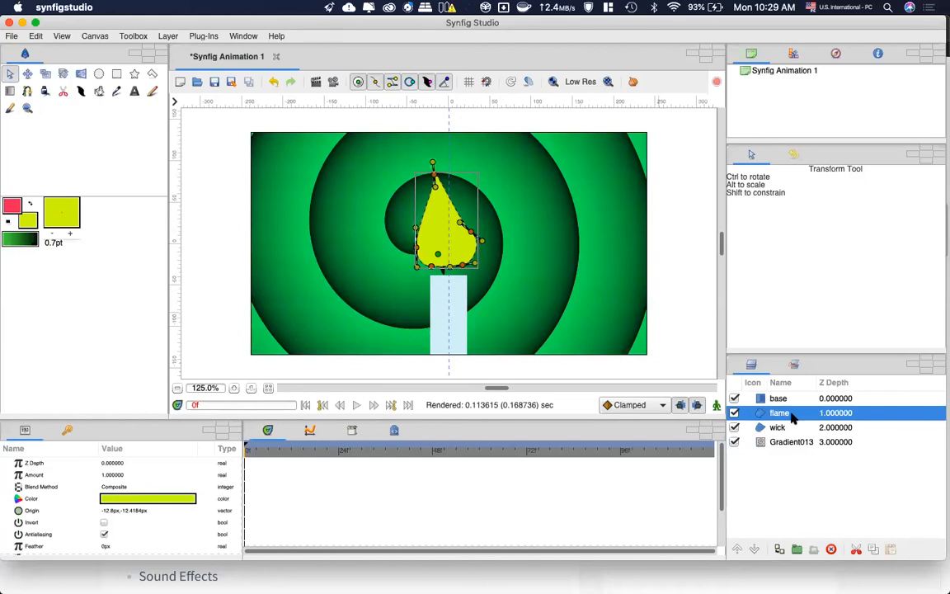